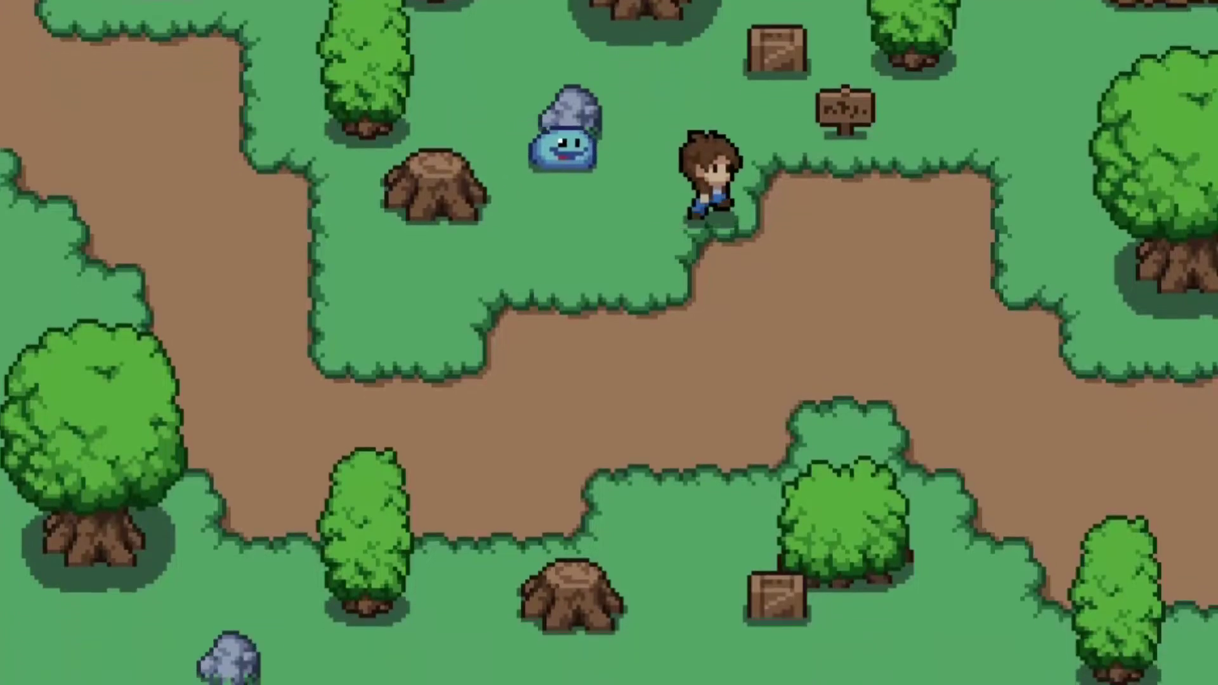
Step: Run the game and walk the player along the dirt path and across the grass past the crate
key(space)
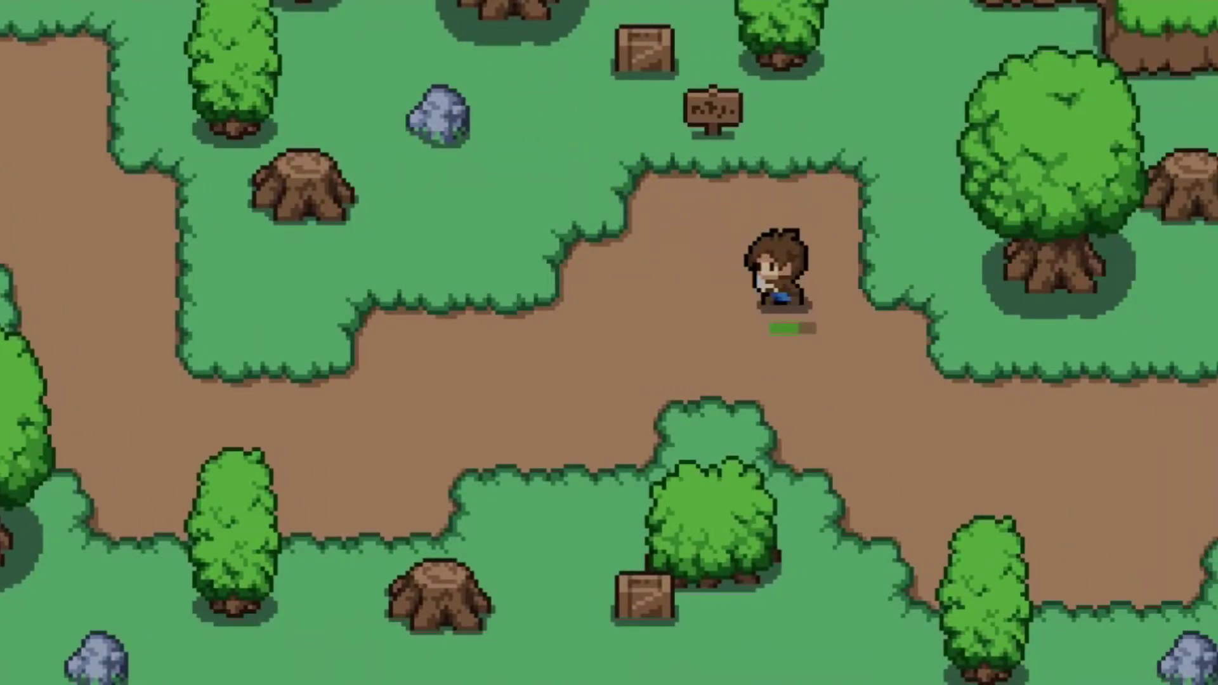
key(Up)
key(Left)
key(Right)
key(Left)
key(Down)
key(Left)
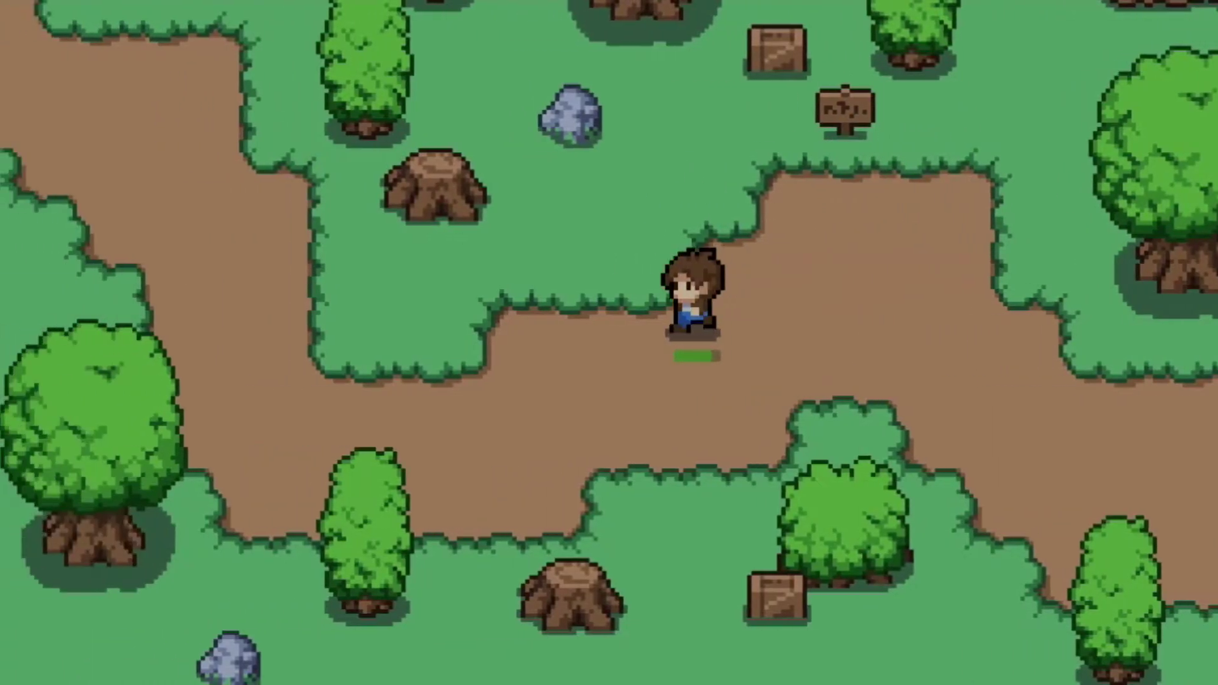
key(Up)
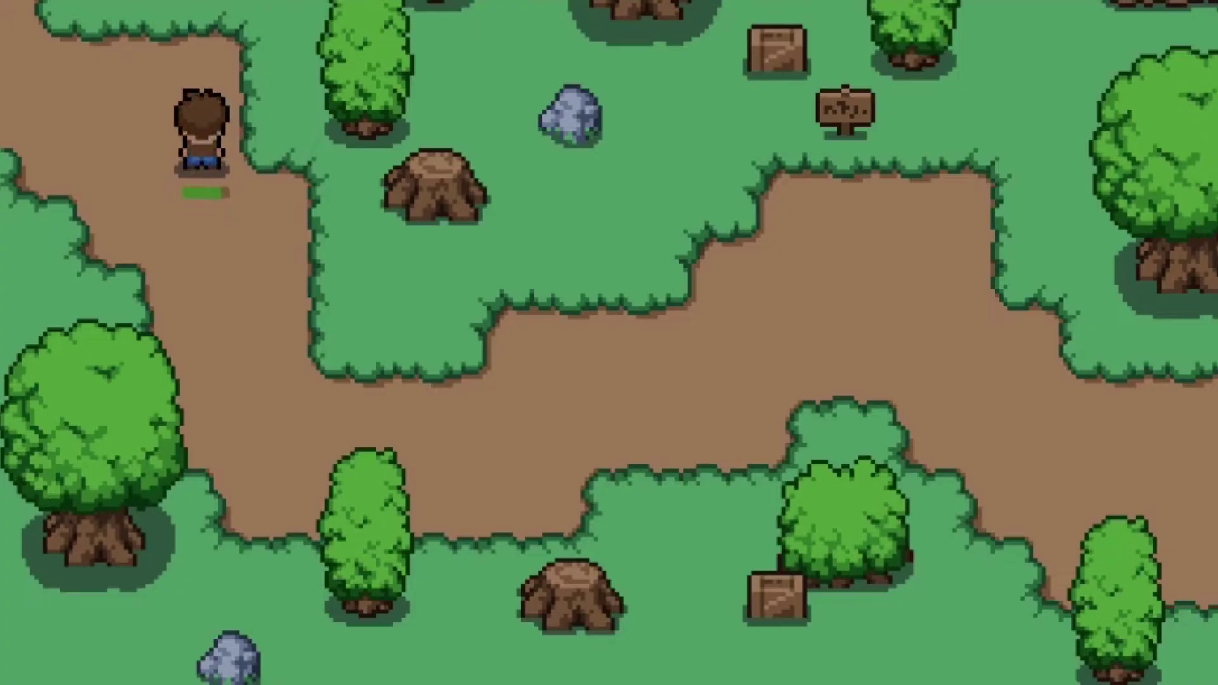
key(Down)
key(Right)
key(Down)
key(Right)
key(Up)
key(Right)
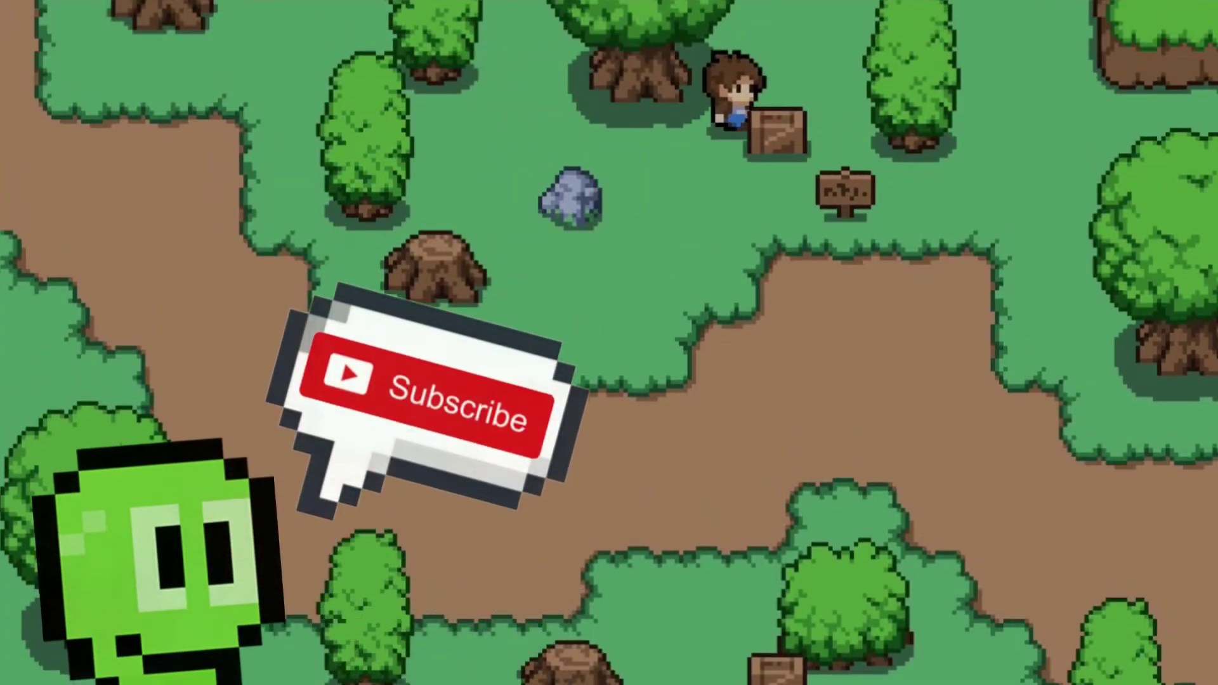
key(Up)
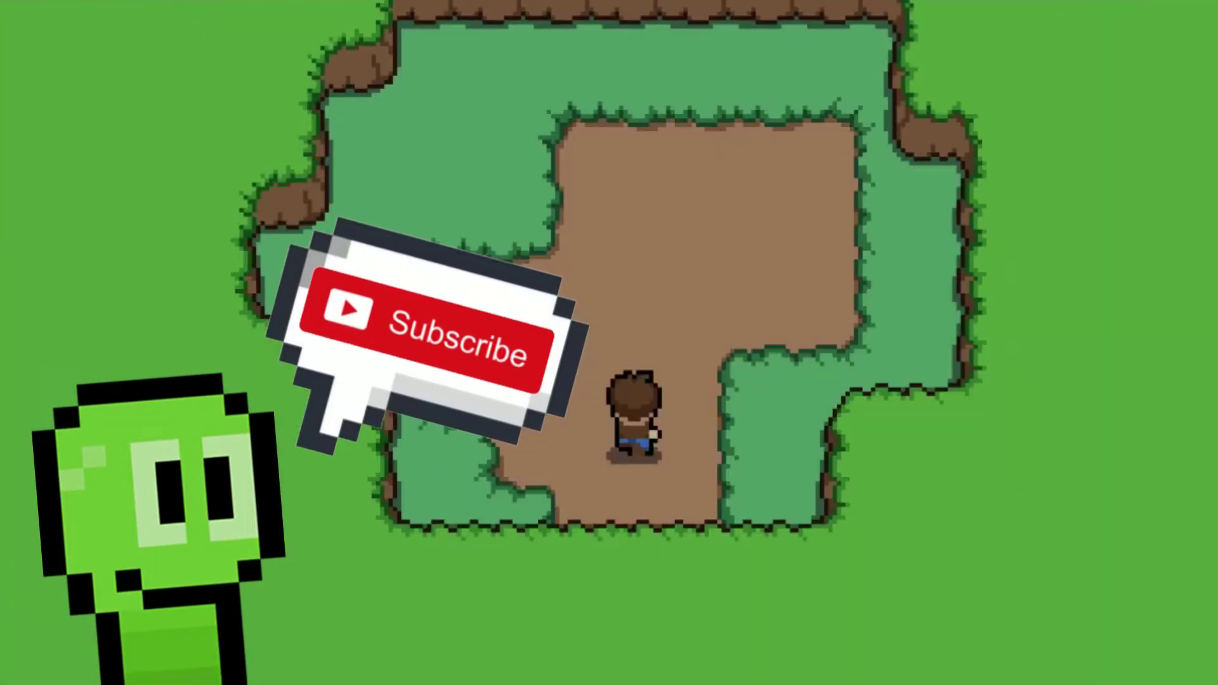
key(Up)
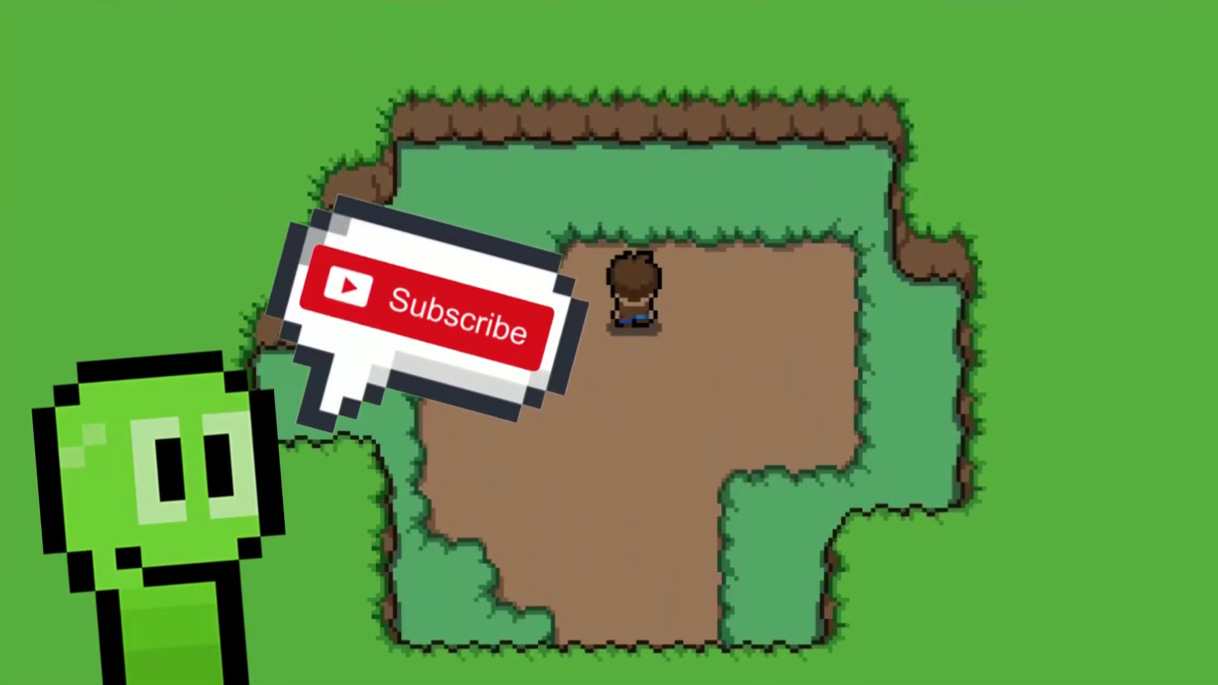
Step: Walk the player down the forest path to the blue slime and swing the sword at it
key(Left)
key(Down)
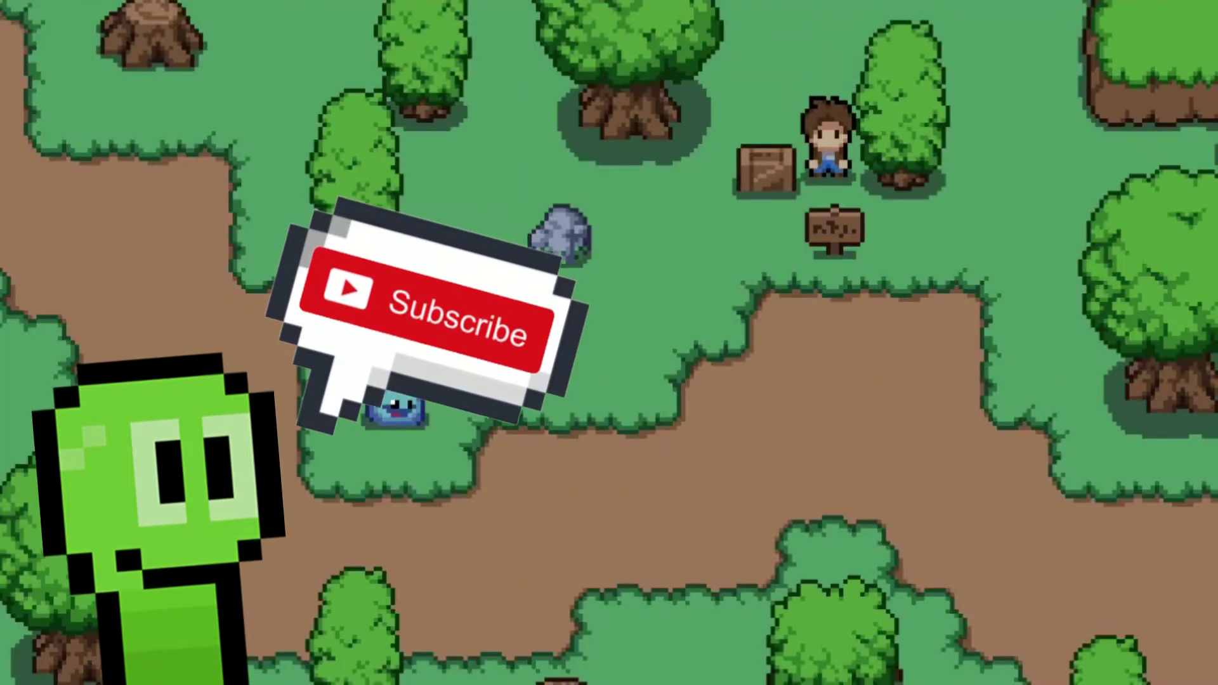
key(Right)
key(Down)
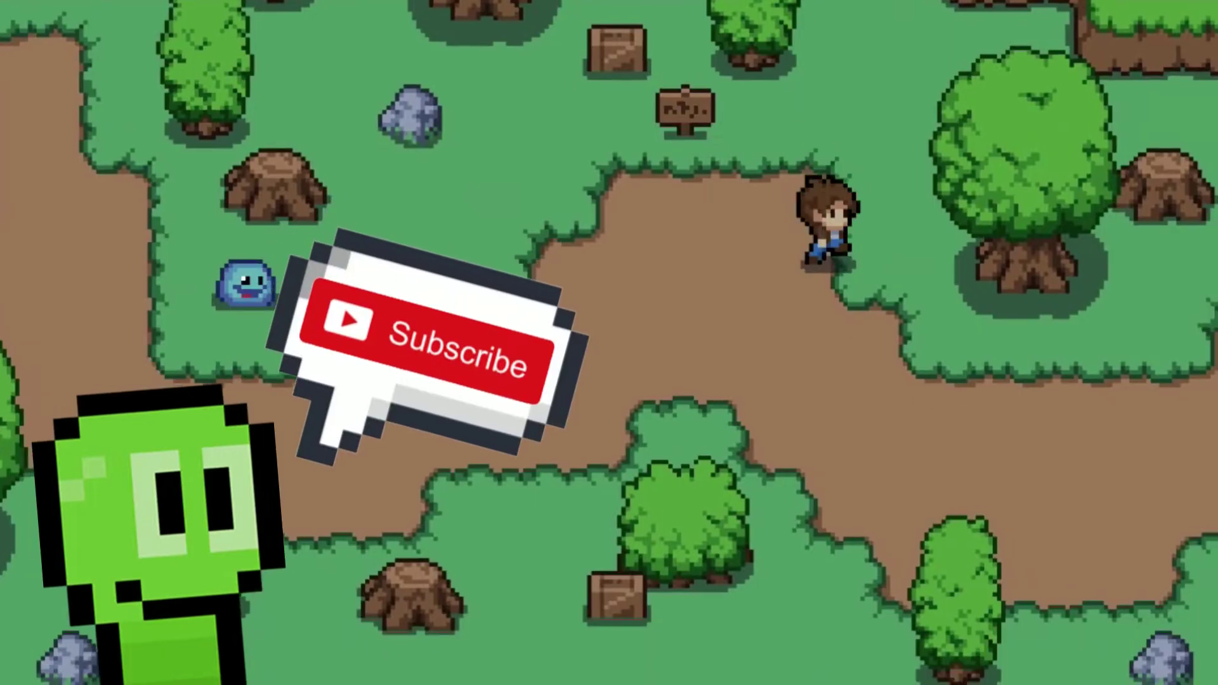
key(Right)
key(Down)
key(Right)
key(Right)
key(Up)
key(Left)
key(Down)
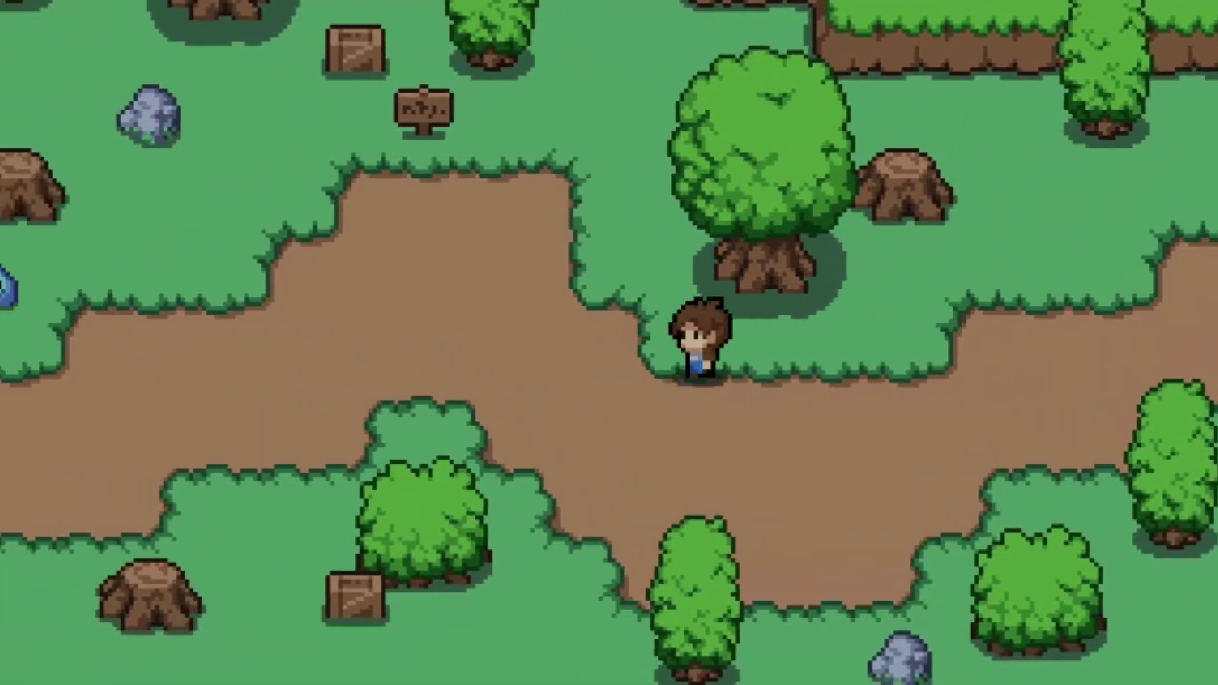
key(Left)
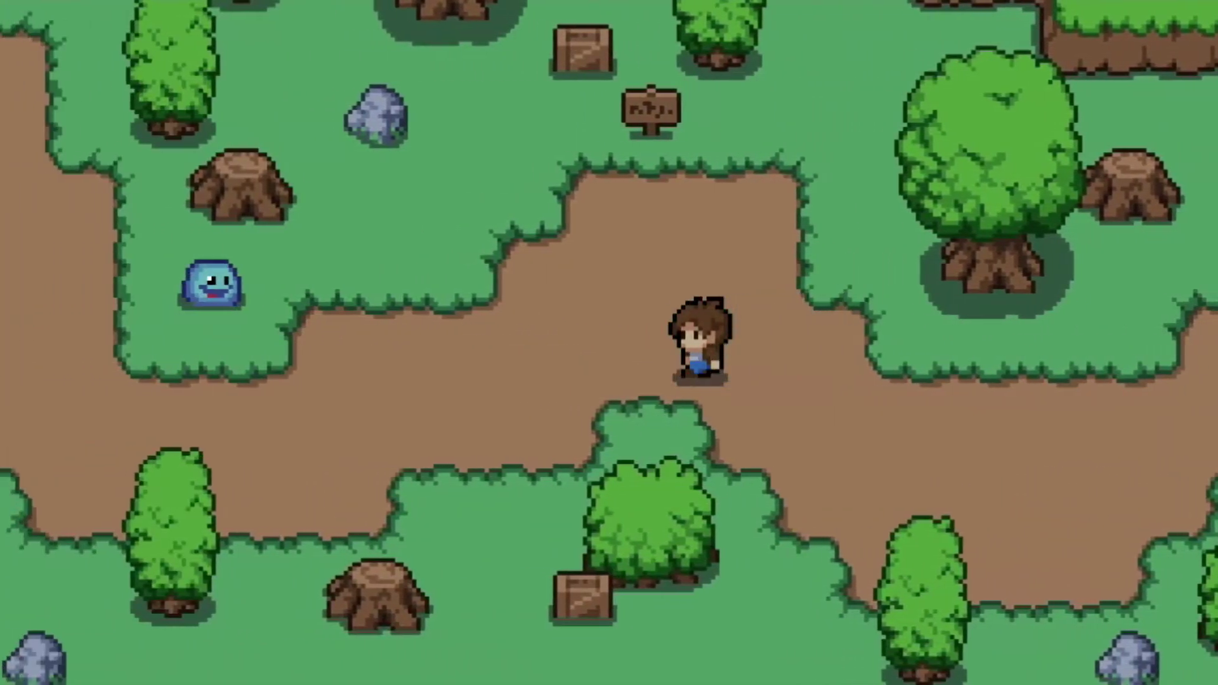
key(Up)
key(space)
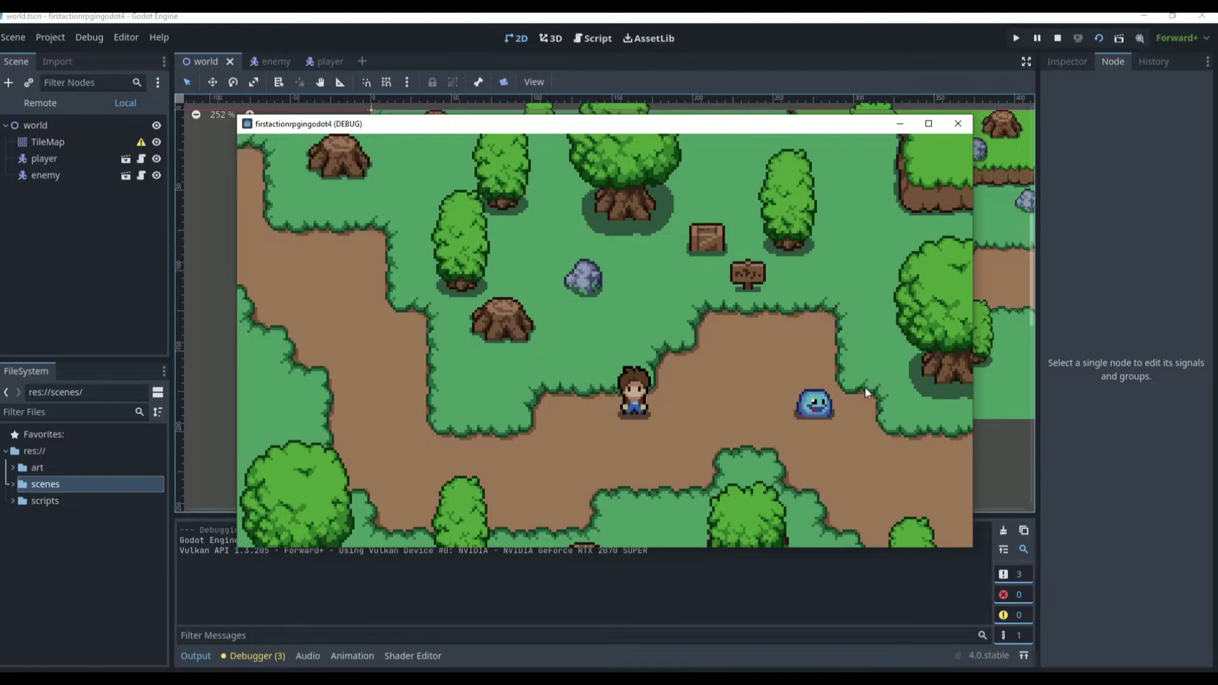
Step: Walk the player past the signpost and along the path, then close the game window
key(Right)
key(Up)
key(Right)
key(Right)
key(Down)
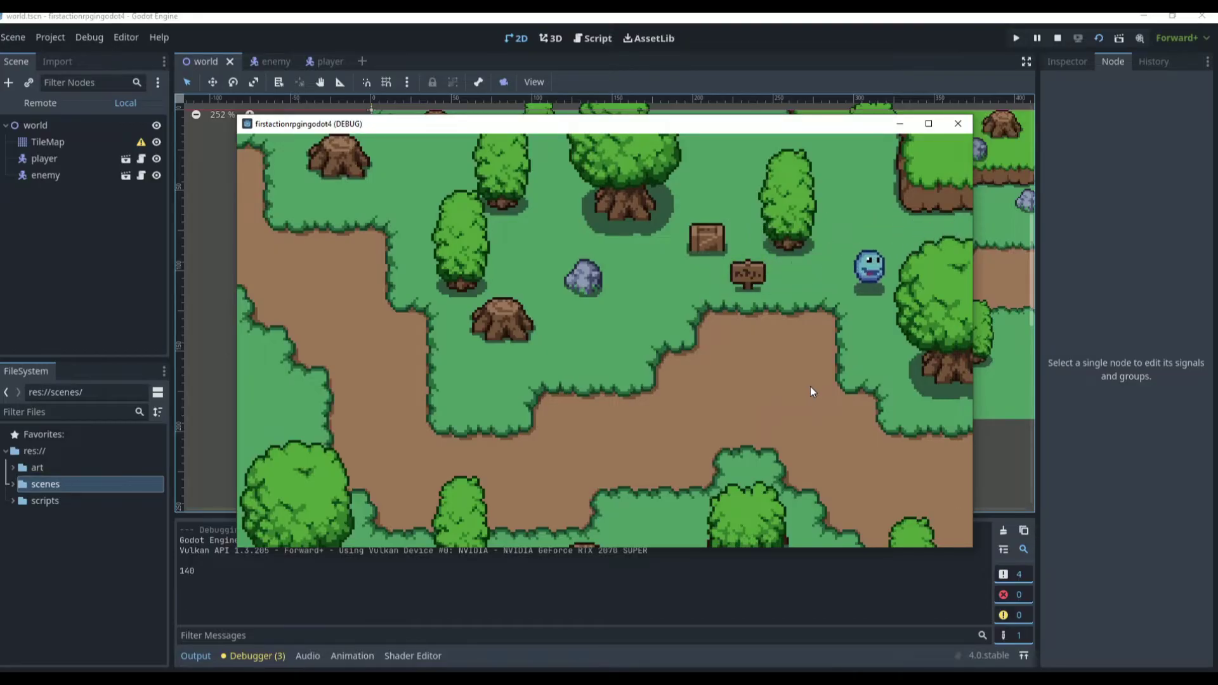
key(Left)
key(Down)
key(Right)
key(Right)
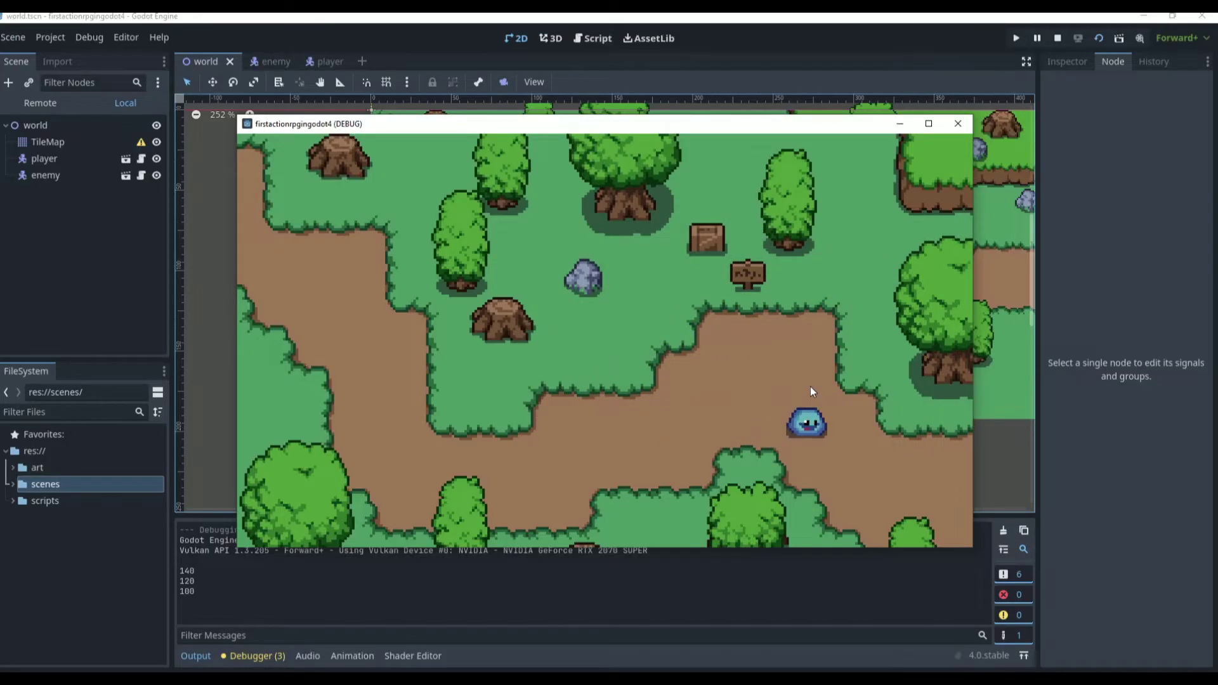
click(958, 127)
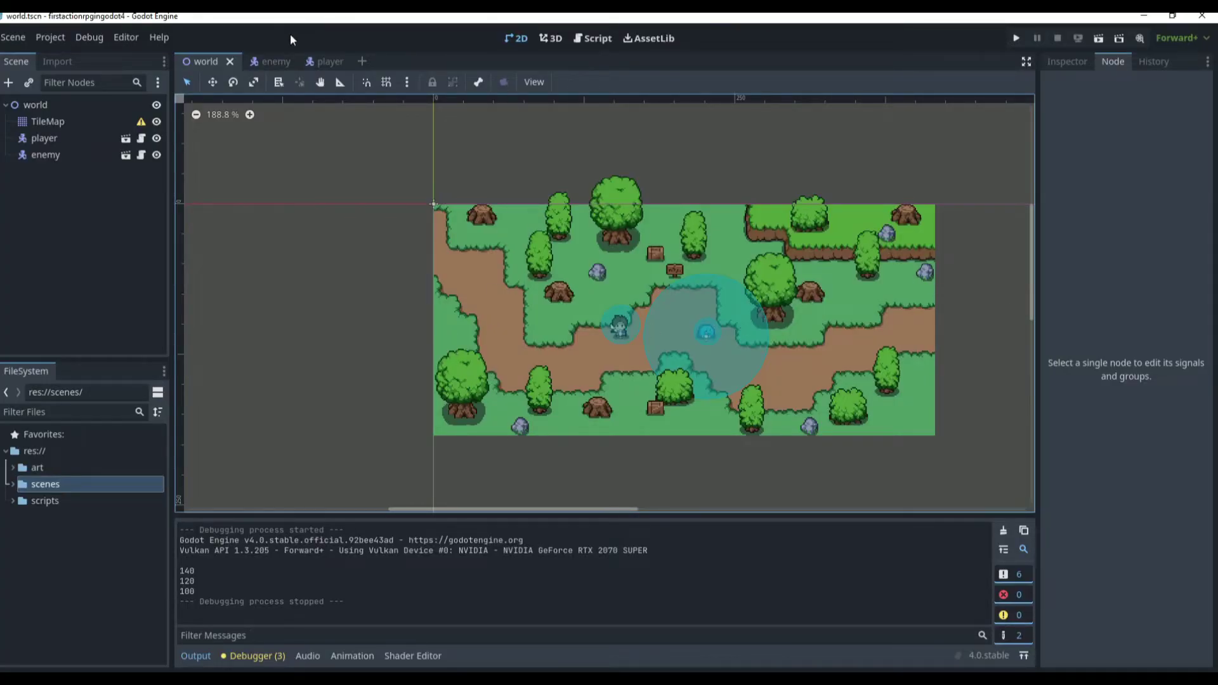
Step: Add a Camera2D child node under the player in the player scene
click(314, 61)
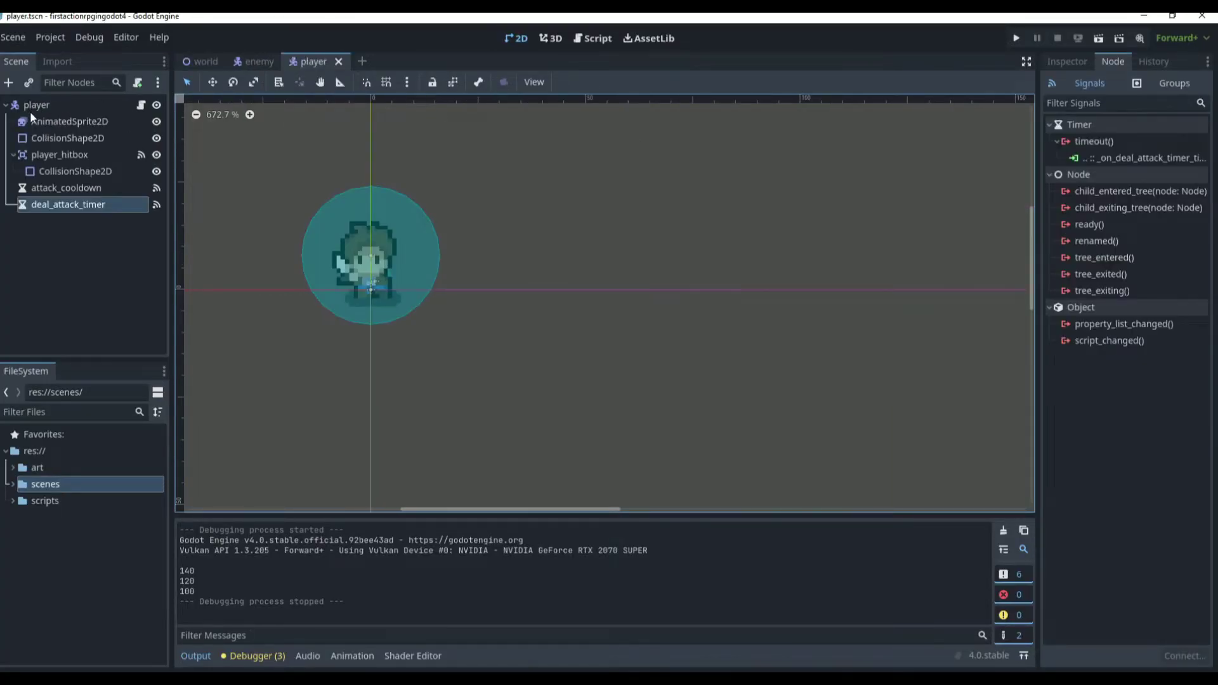
click(9, 85)
text(camera)
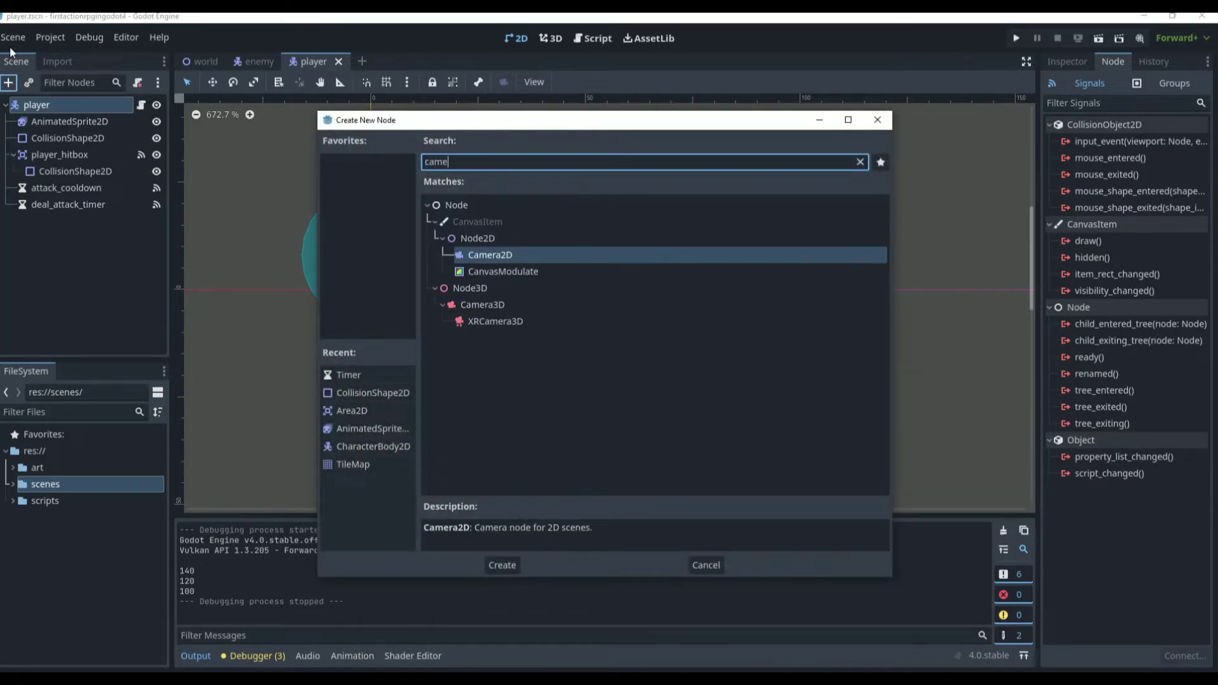
key(Return)
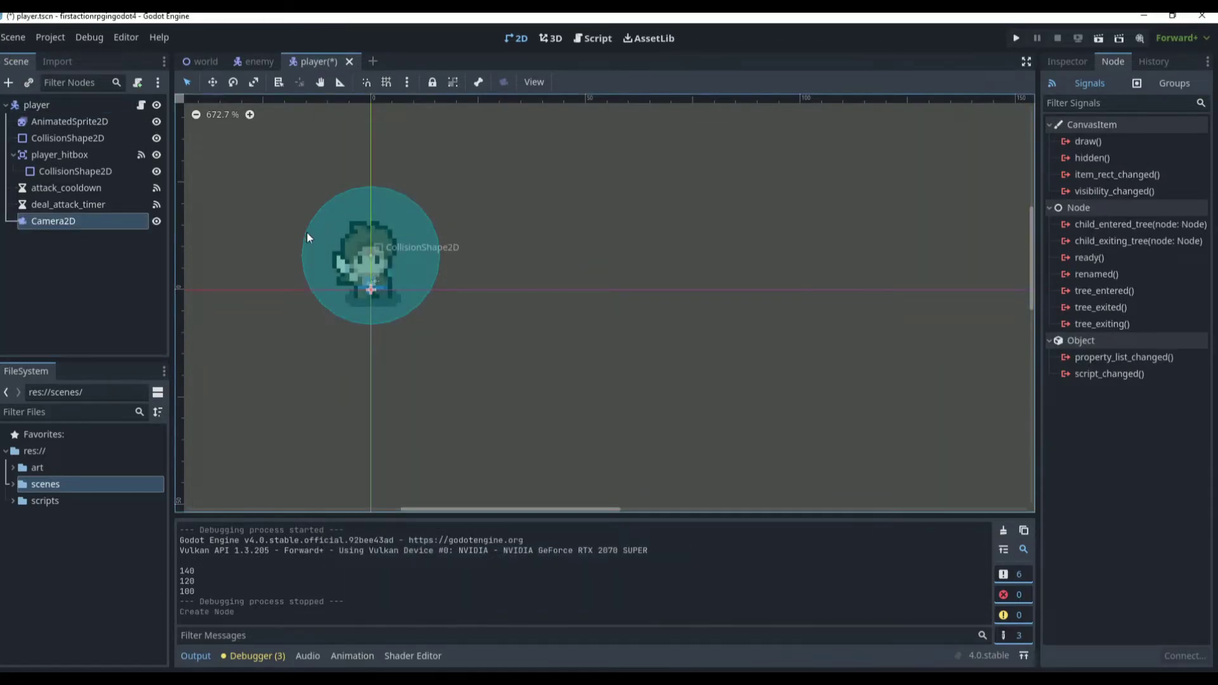
Step: Keep the Camera2D's Enabled option checked in the Inspector and return to the world scene
click(1066, 61)
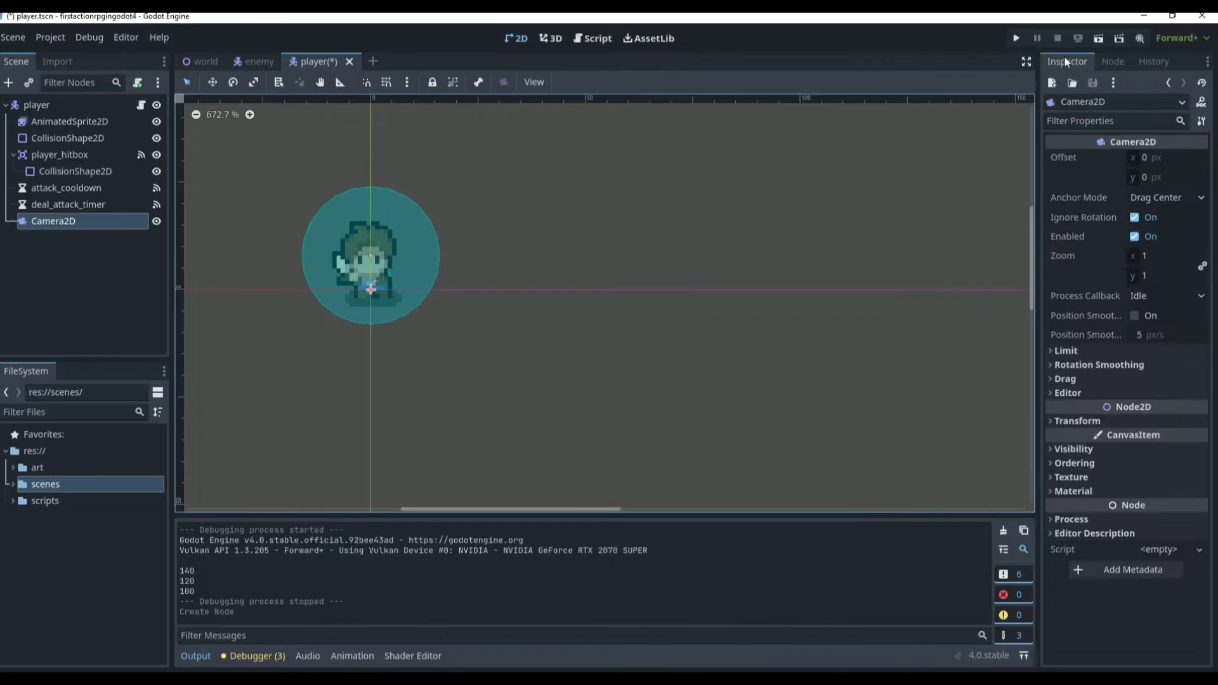
click(1134, 237)
click(1136, 239)
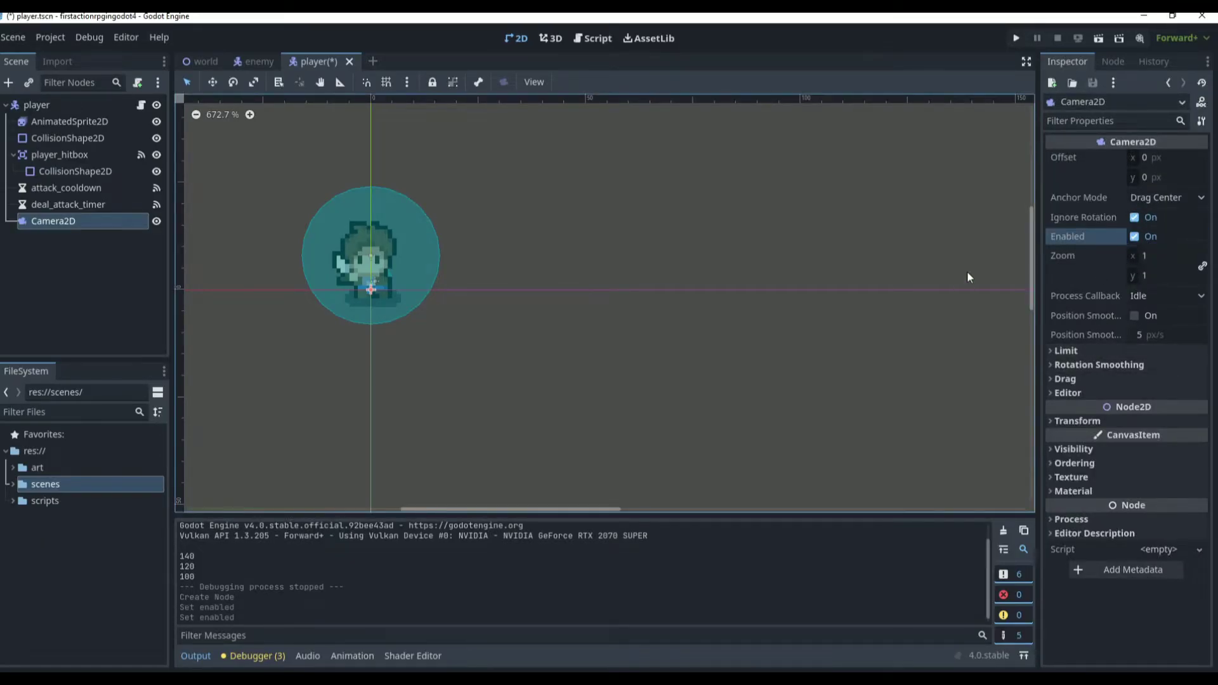
click(203, 61)
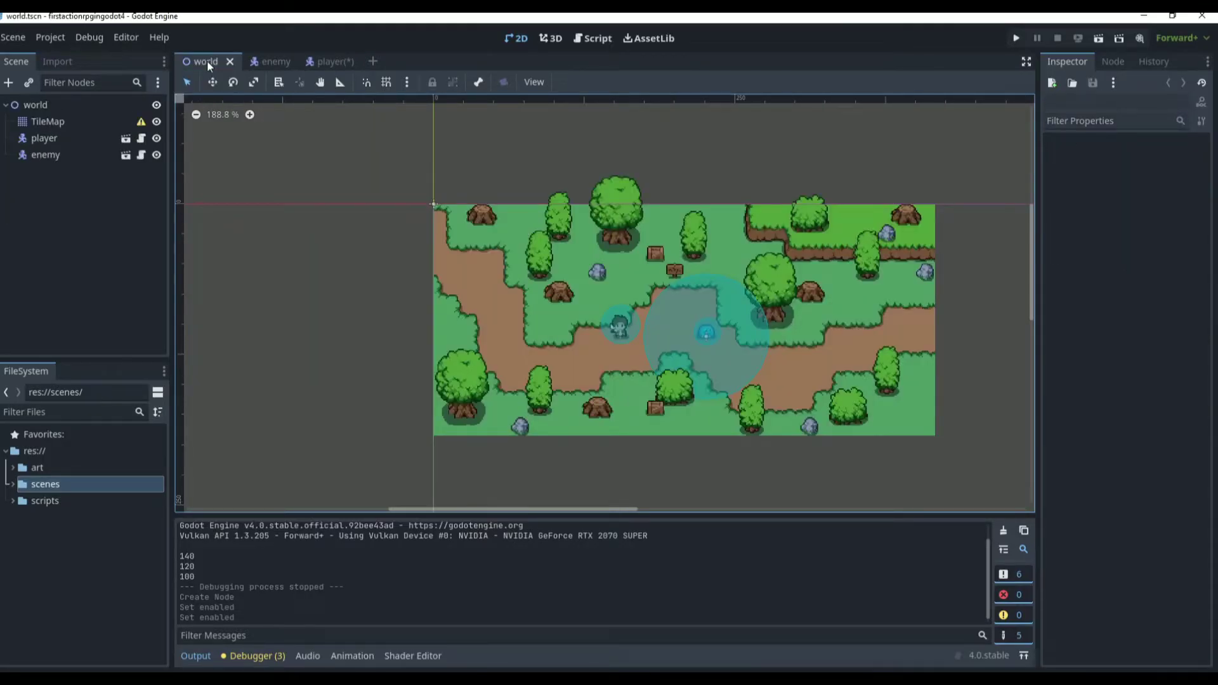
Step: Run the game with F5 and walk the player right, down and up to test camera following
key(F5)
key(Right)
key(Down)
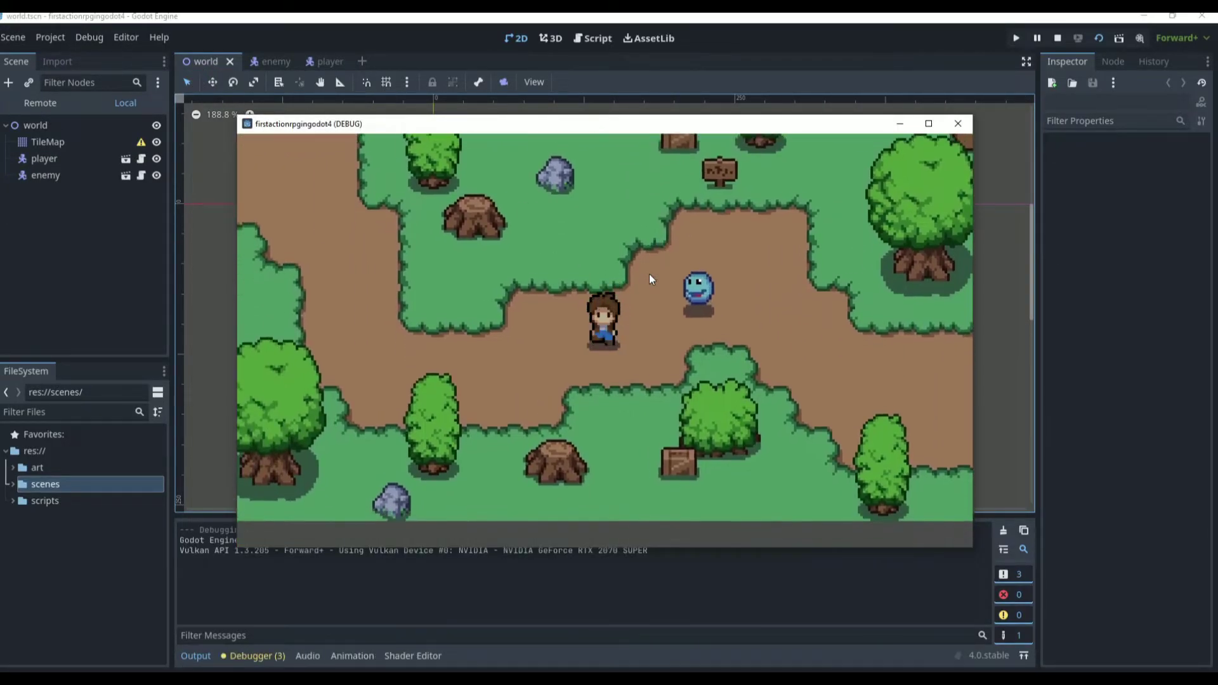
key(Right)
key(Up)
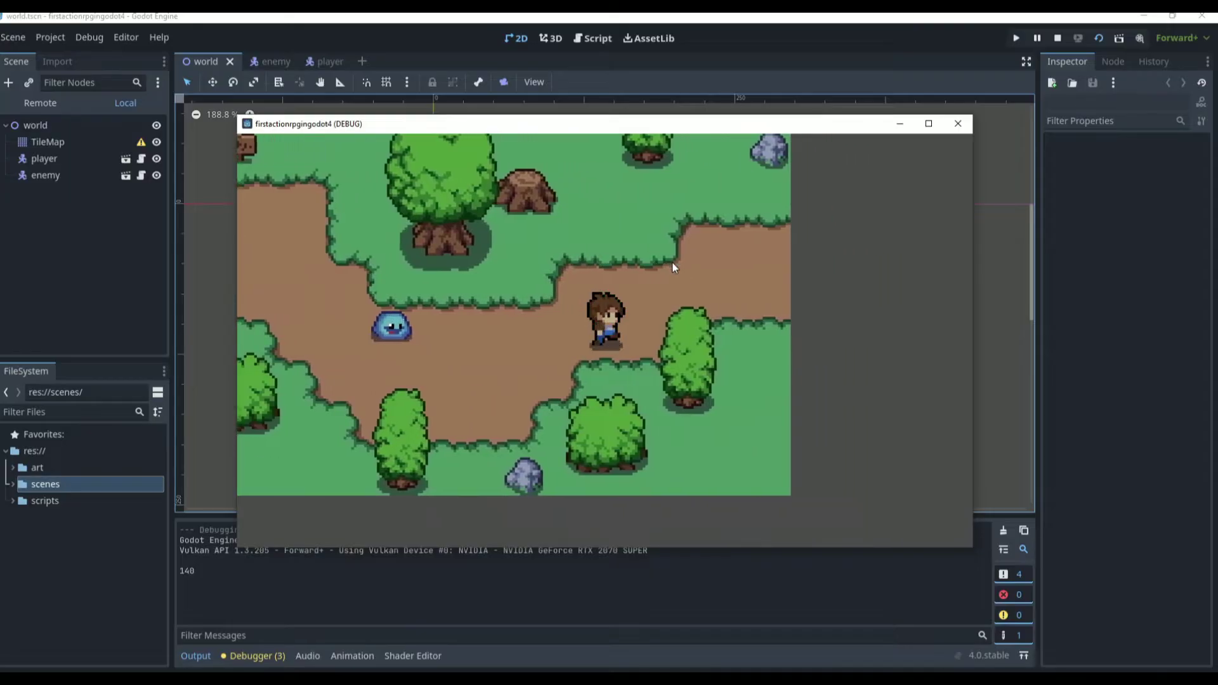
key(Left)
key(Right)
key(Down)
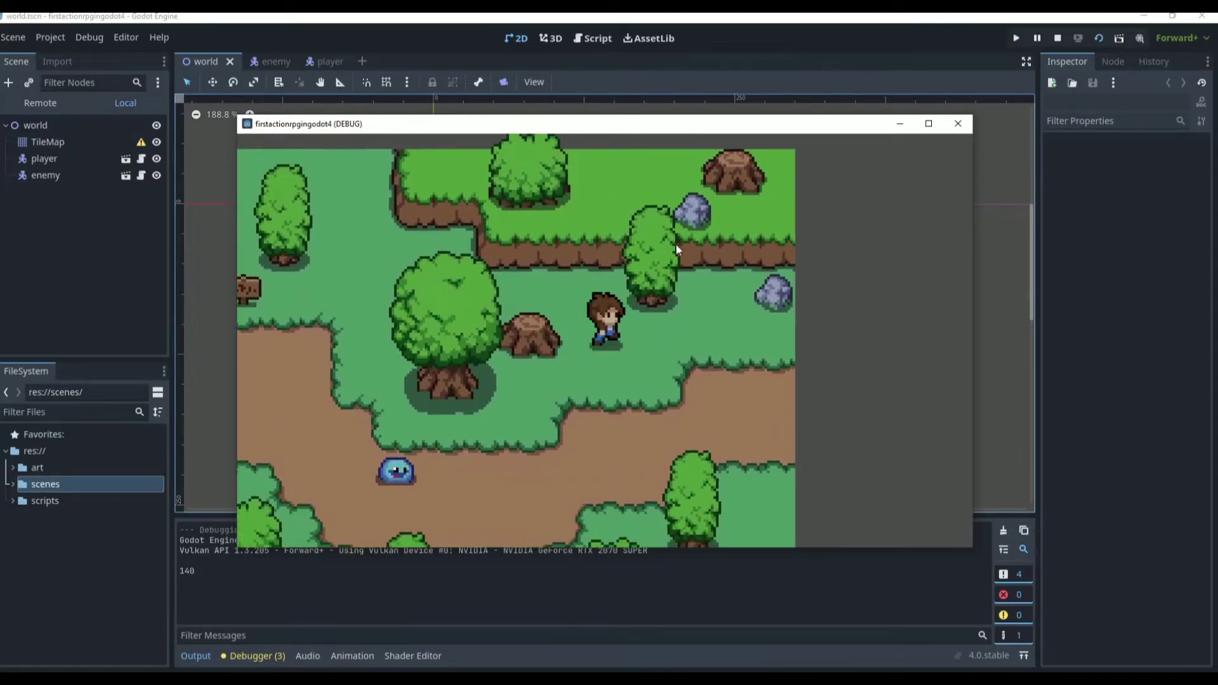
key(Left)
key(Down)
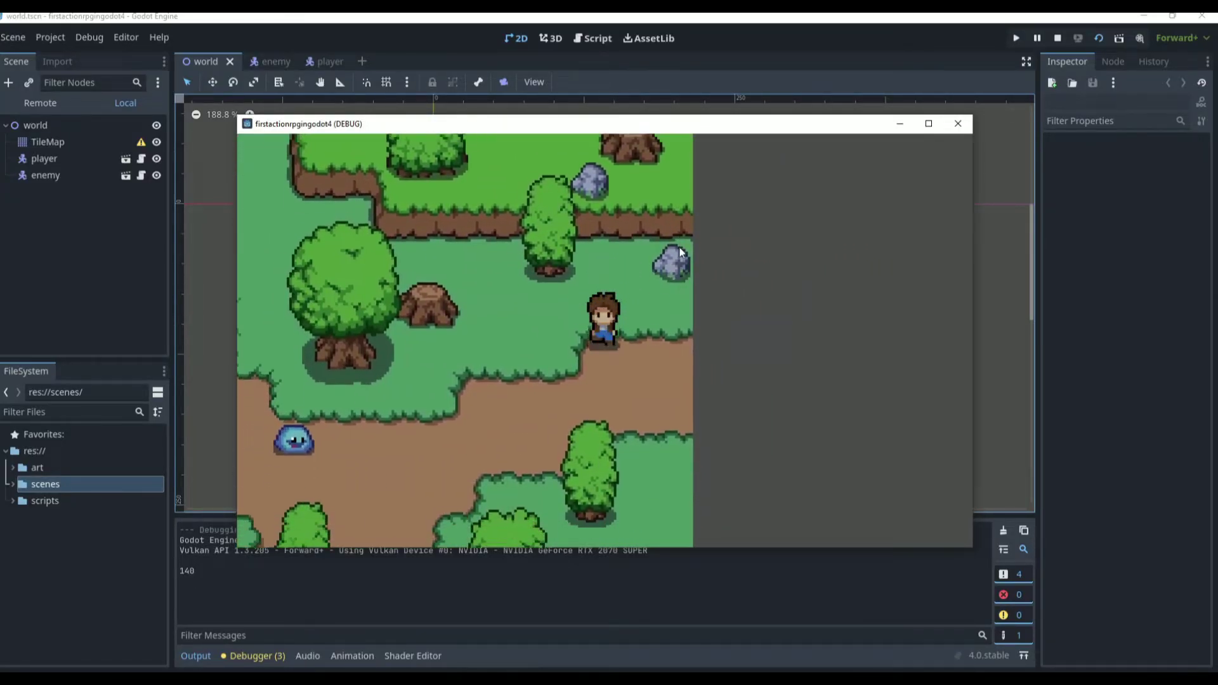
Step: Walk the player along the bottom, left and top map edges, then stop the game
key(Down)
key(Left)
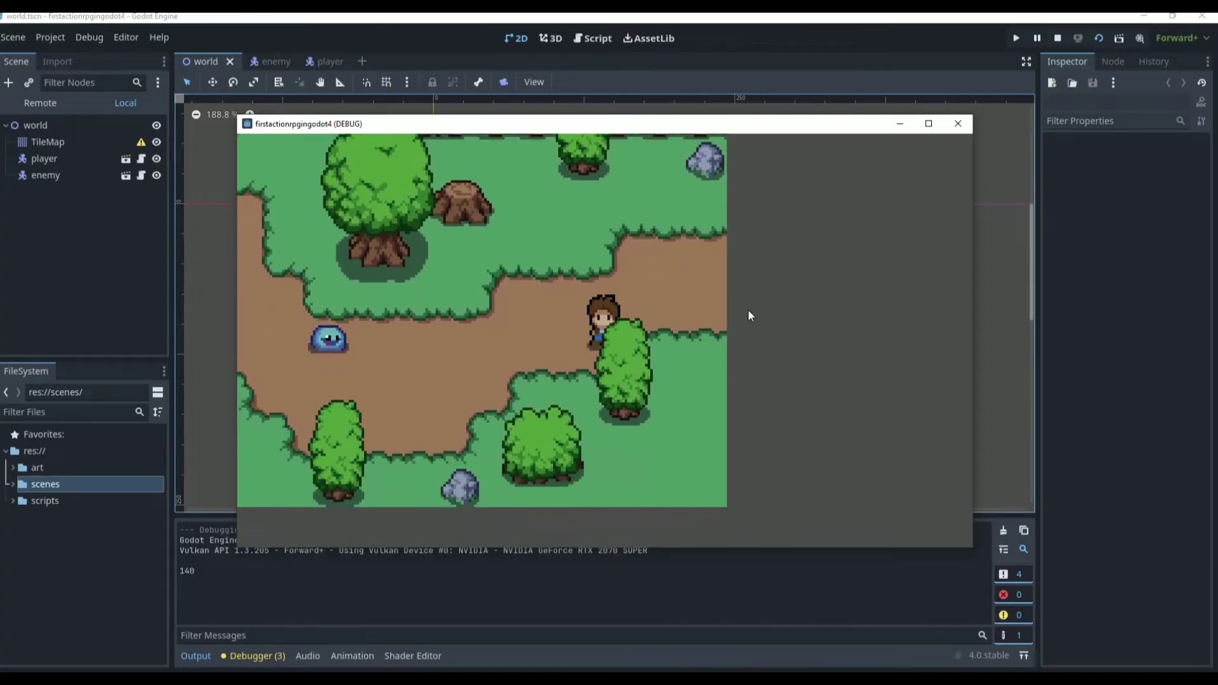
key(Up)
key(Left)
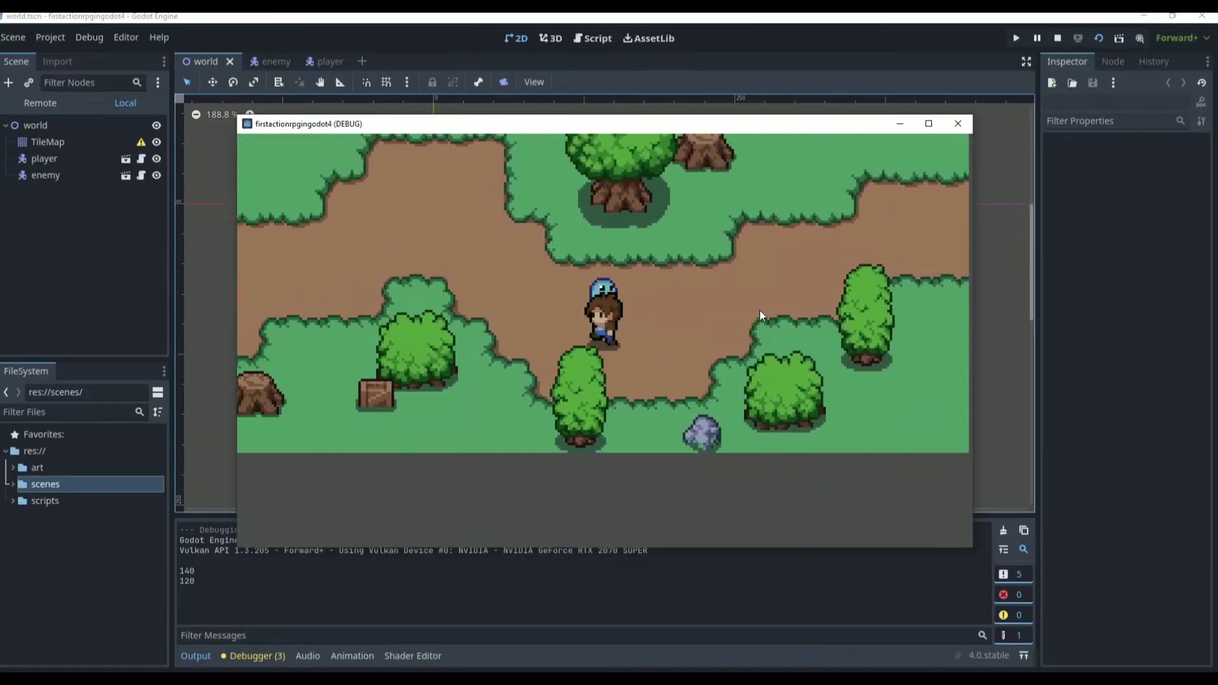
key(Down)
key(Left)
key(Down)
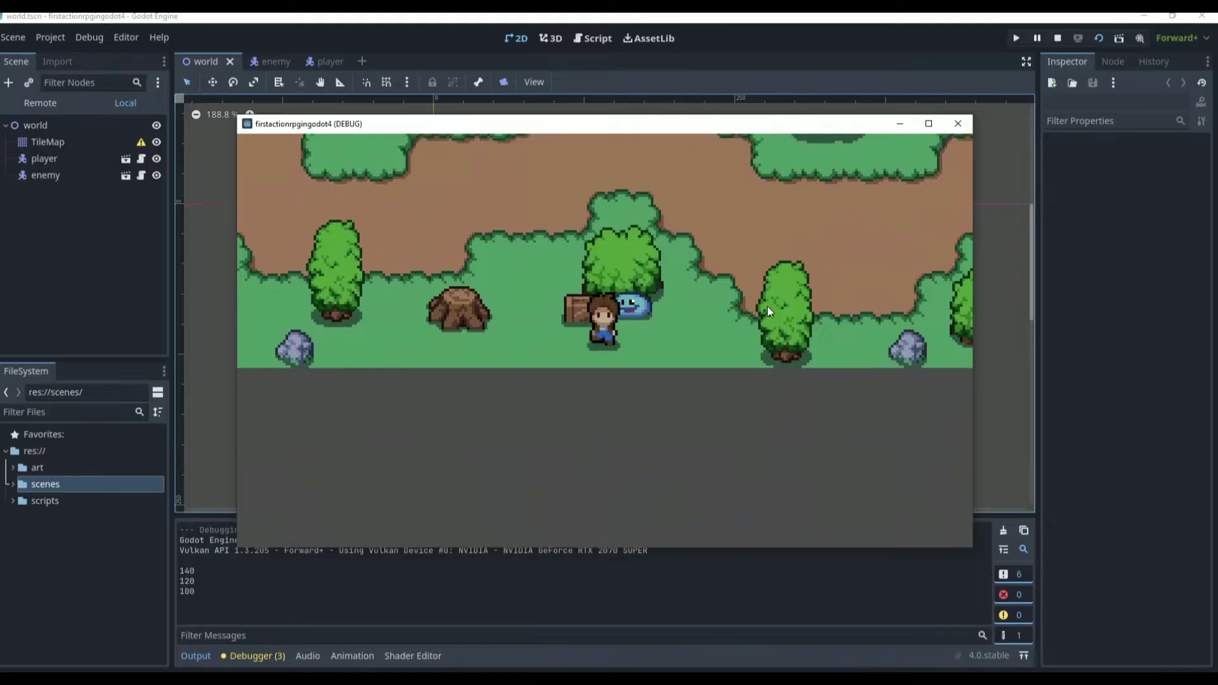
key(Left)
key(Up)
key(Up)
key(Right)
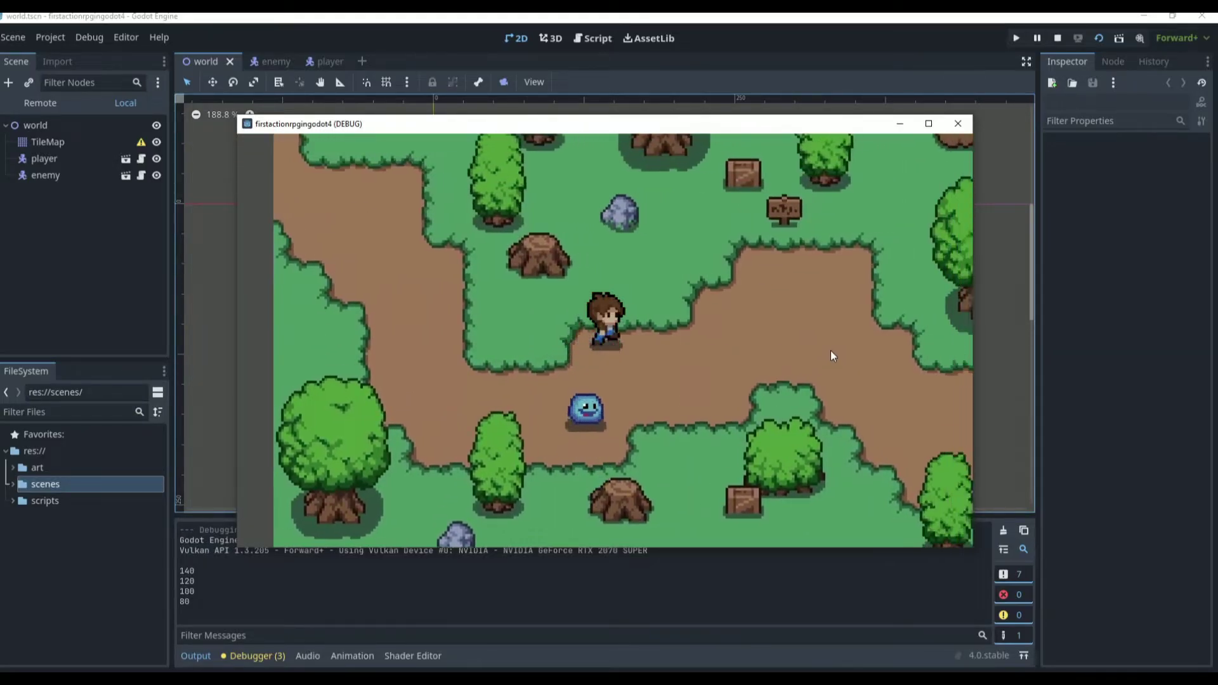
key(Right)
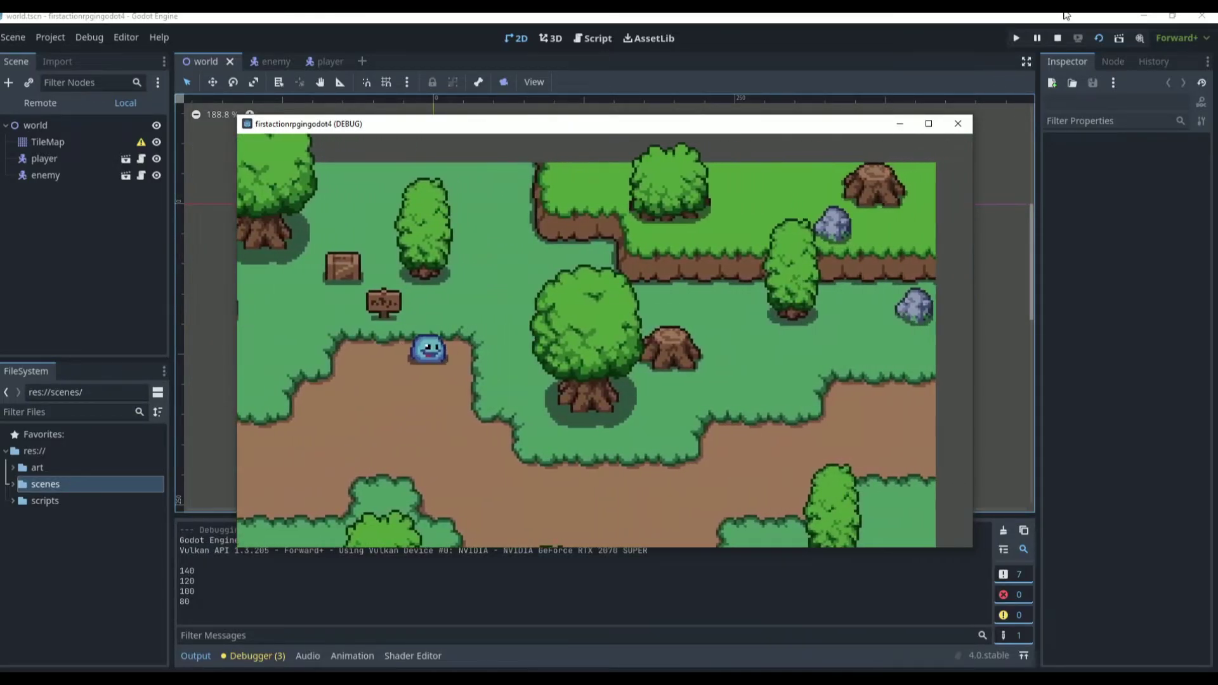
click(958, 124)
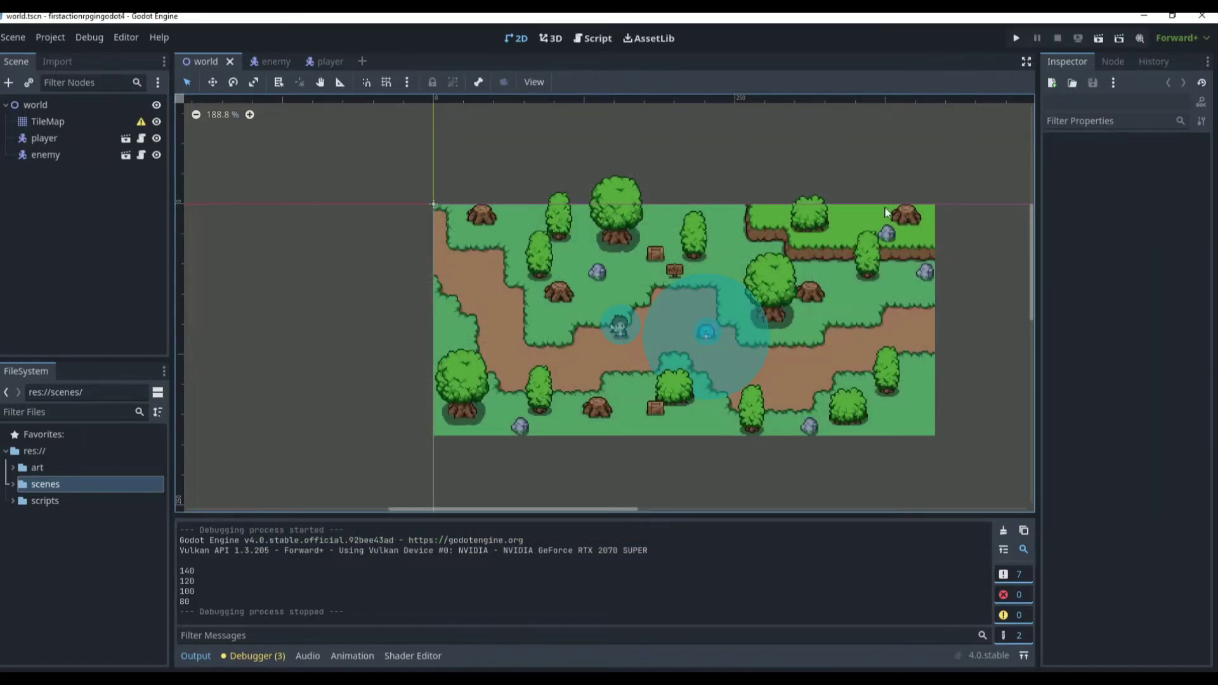
Step: On the player's Camera2D, expand Limit and Drag and enable horizontal and vertical drag
click(327, 61)
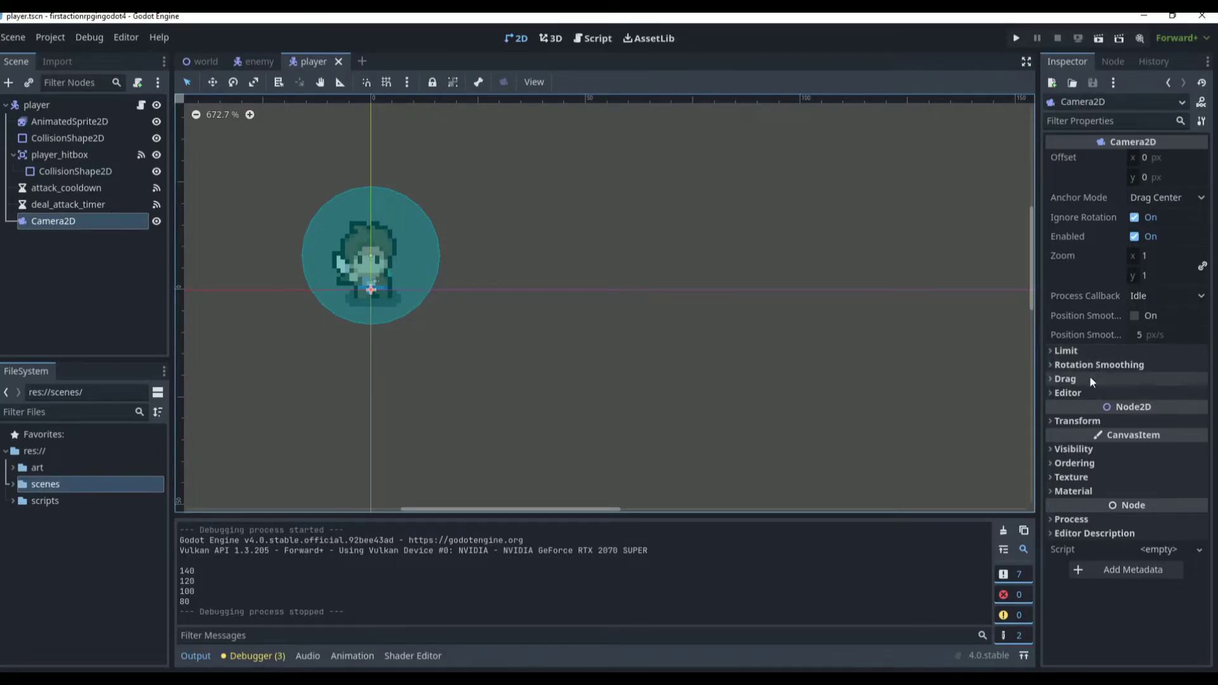
click(1089, 350)
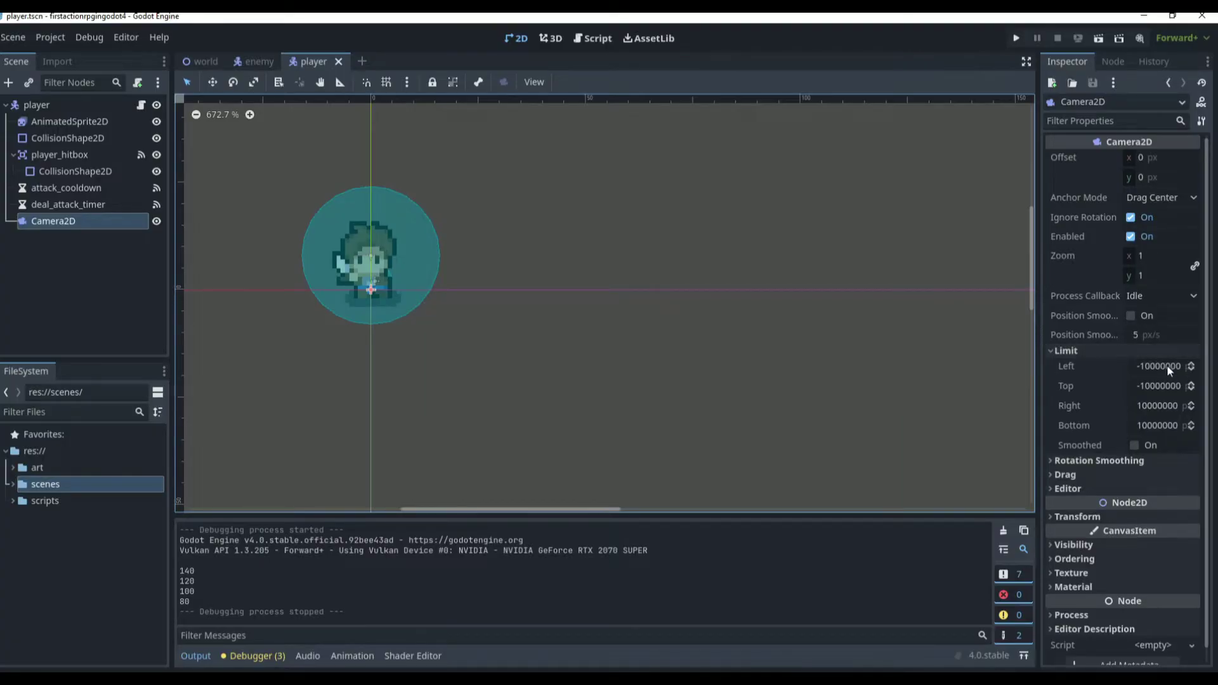
click(1087, 474)
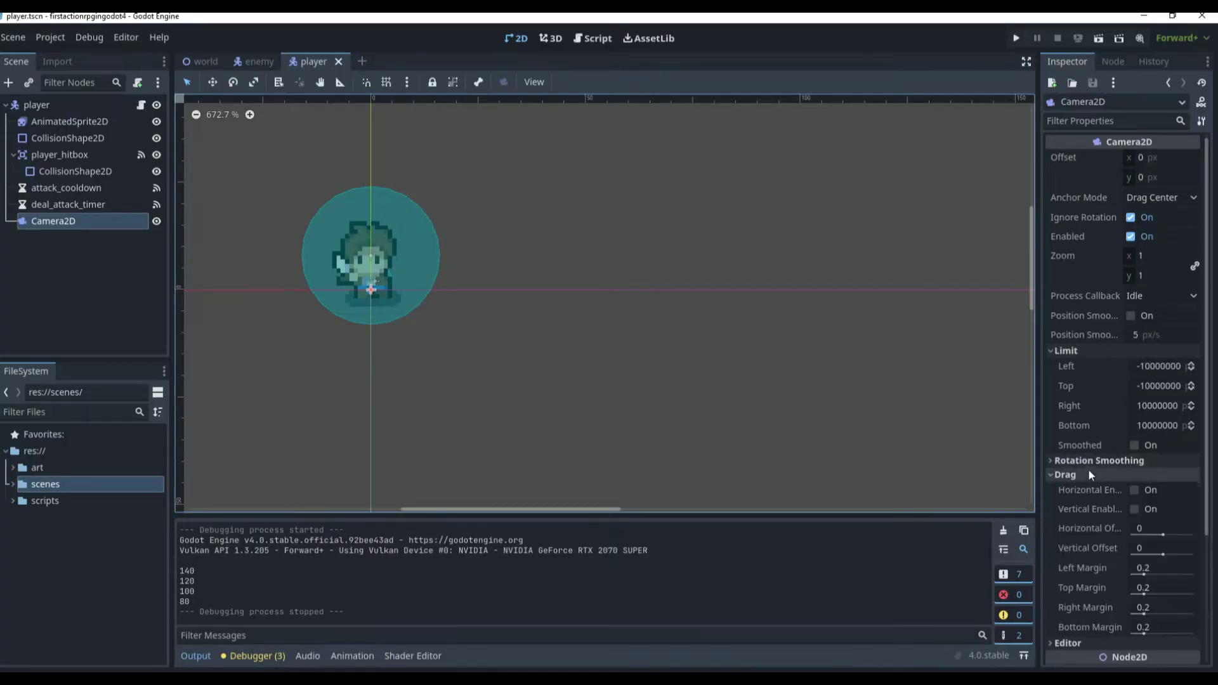
scroll(1099, 431, down, 3)
click(1135, 323)
click(1134, 342)
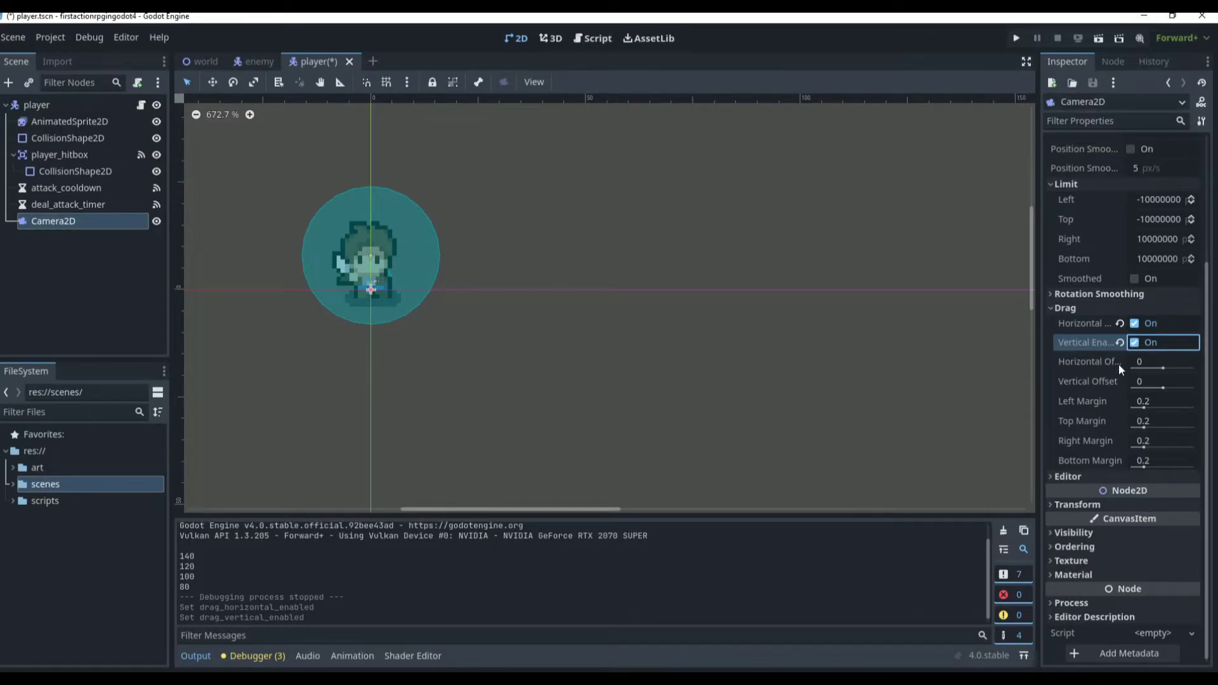
click(206, 62)
Step: Run the game and walk the player left and right out to the map's left edge
key(F5)
key(Left)
key(Right)
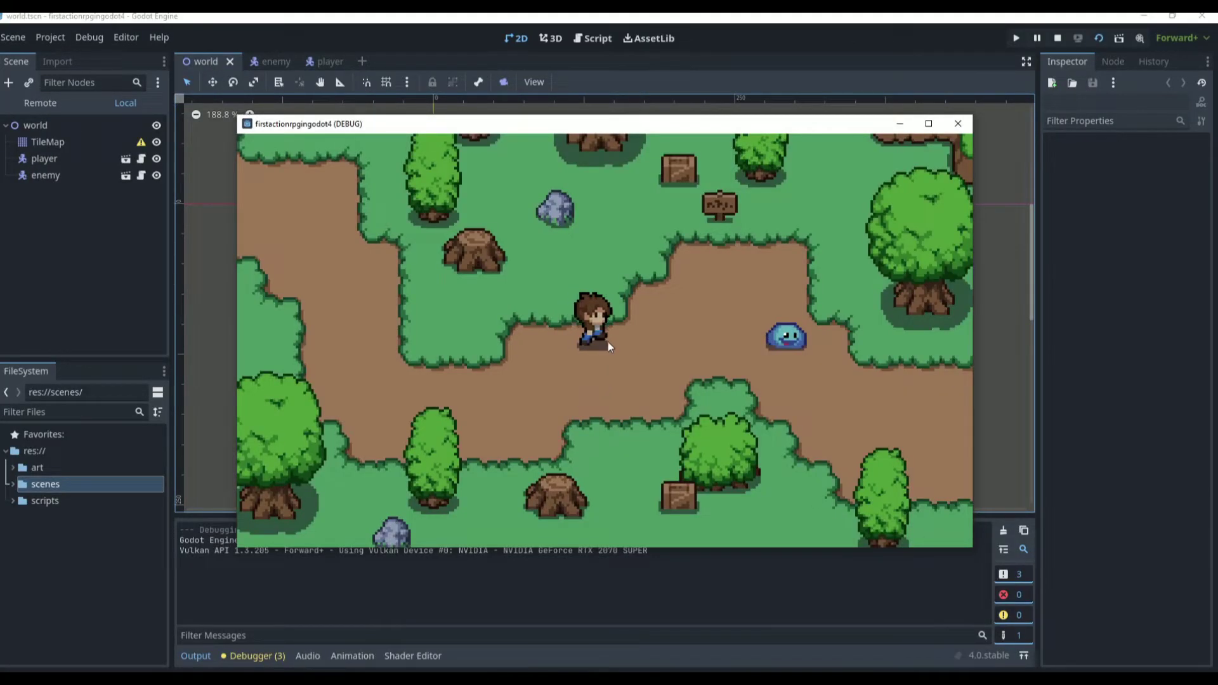
key(Left)
key(Right)
key(Left)
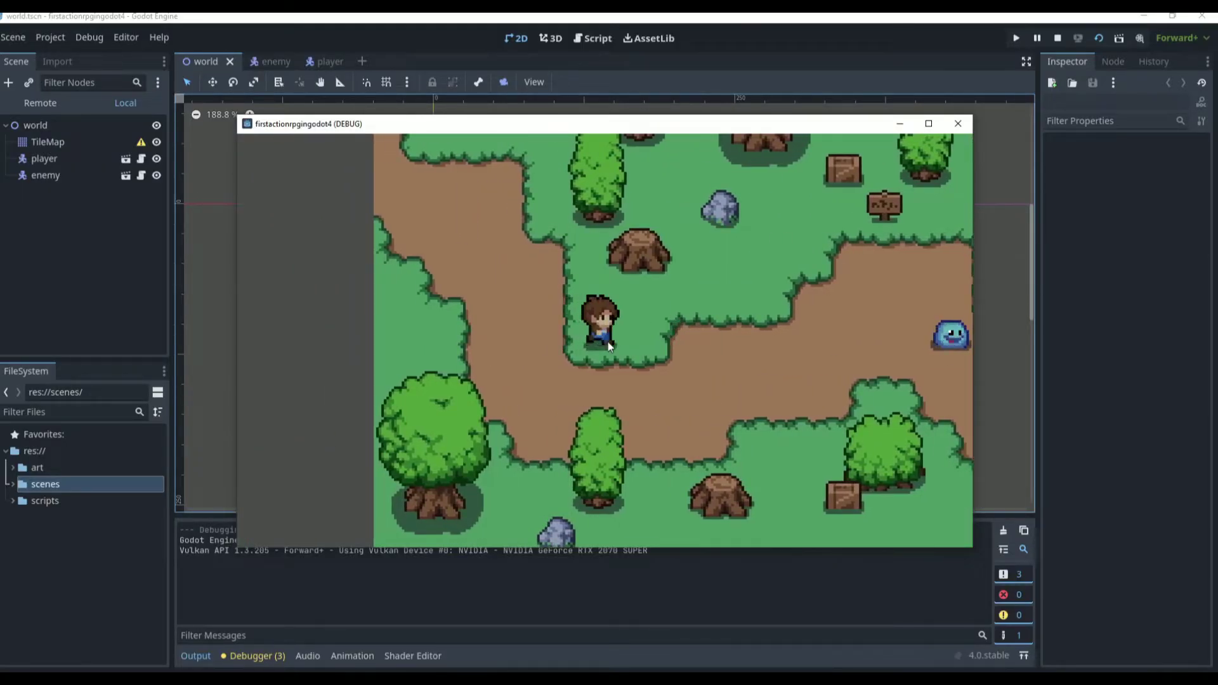
Step: Walk the player down to the bottom edge and back up, stop the game, and open the enemy scene
key(Right)
key(Down)
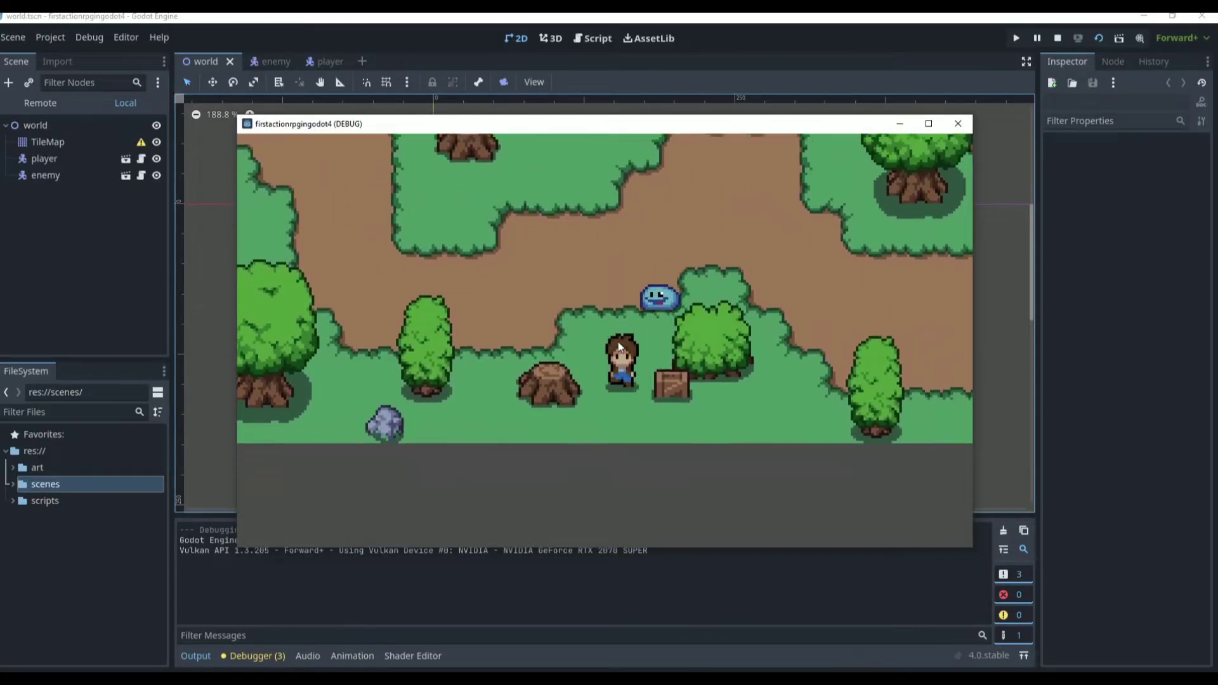
key(Right)
key(Up)
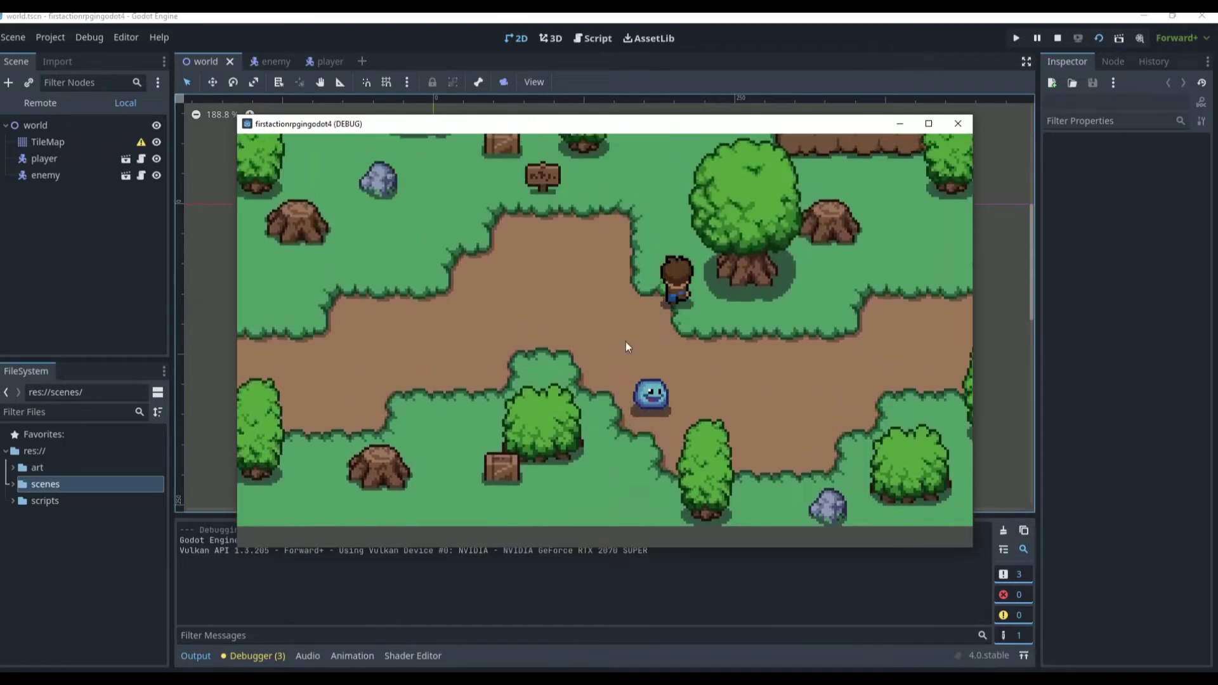
key(Left)
click(959, 125)
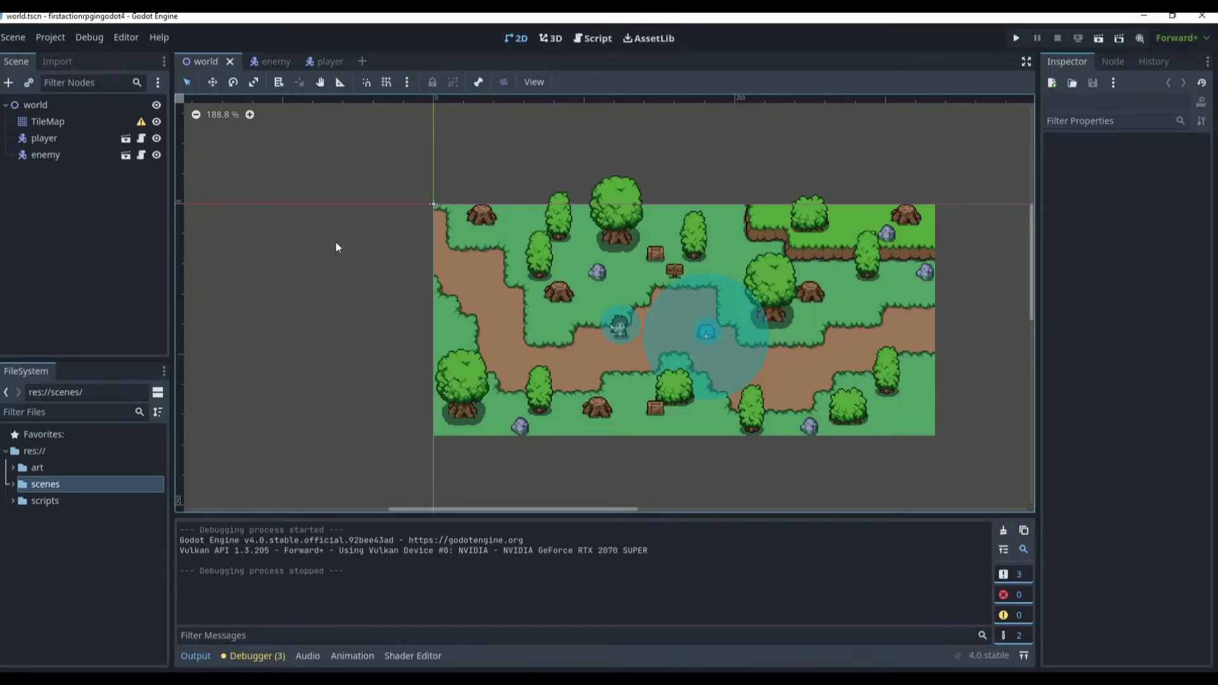
click(268, 61)
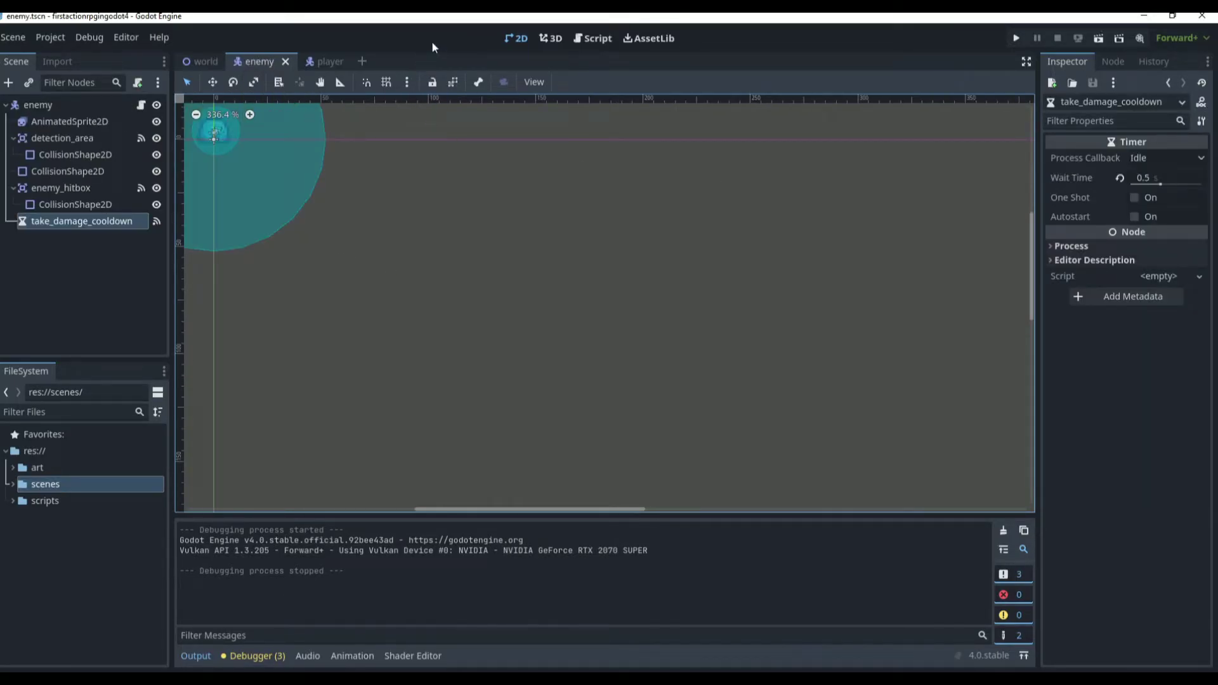
Step: In the player scene, expand the Camera2D's Visibility, Ordering and Texture Inspector sections
click(323, 61)
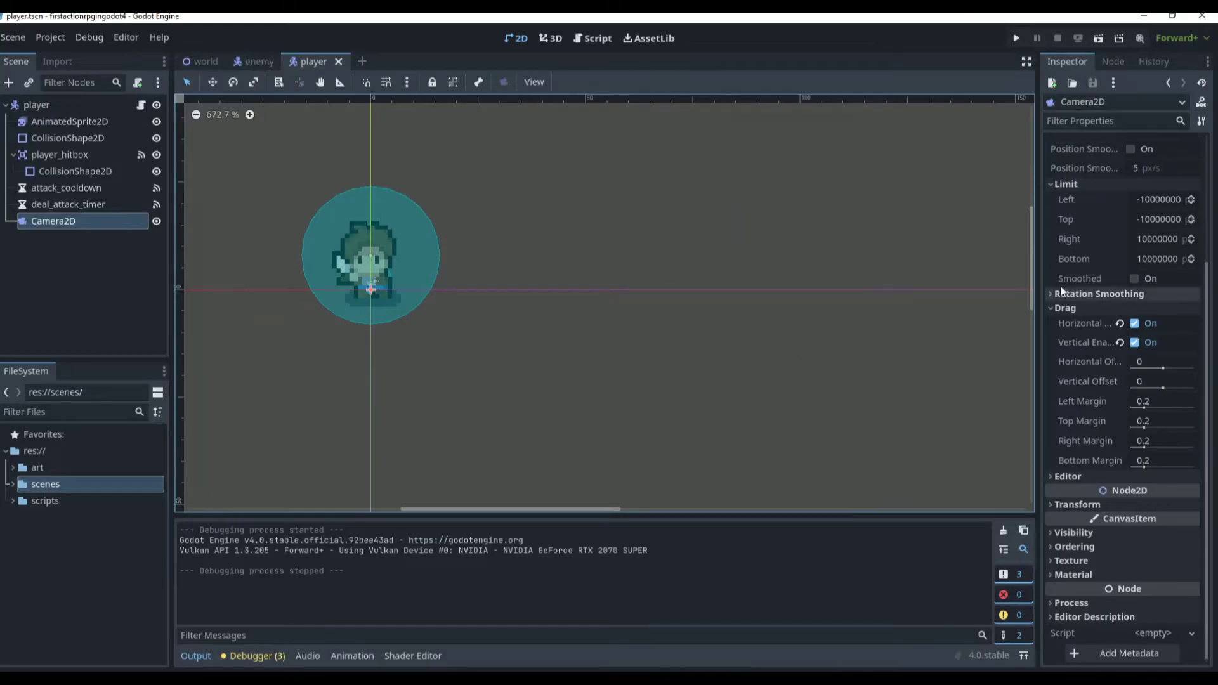
scroll(1122, 291, up, 5)
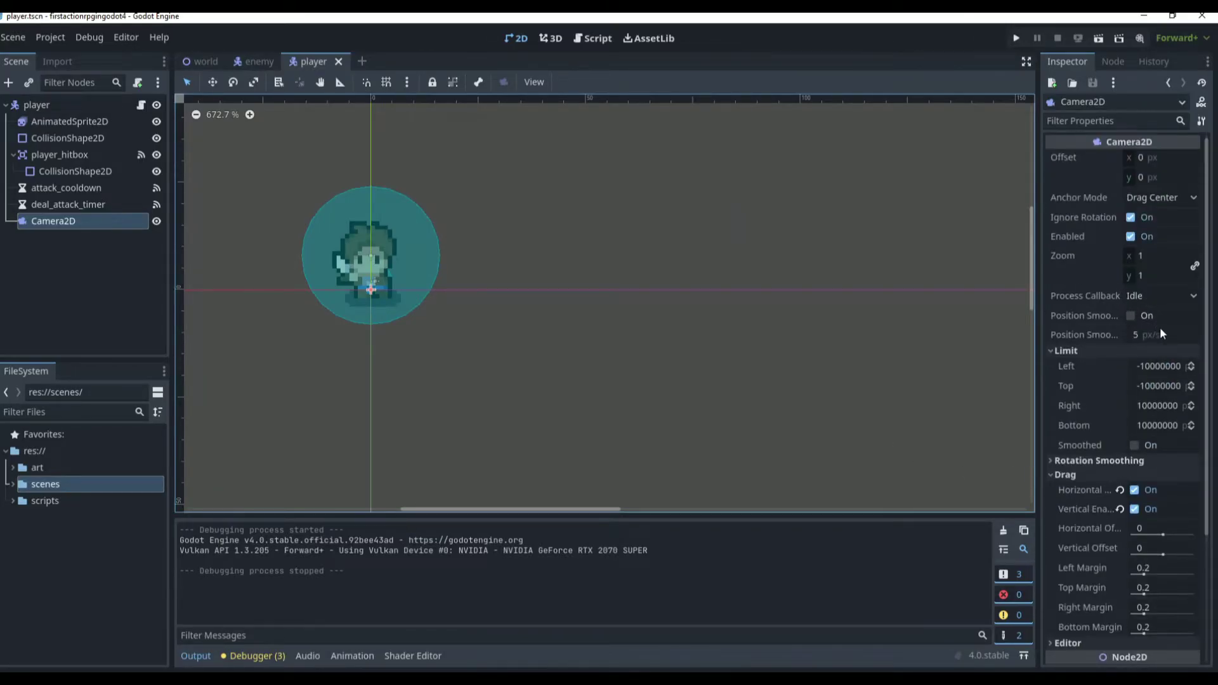
scroll(1160, 326, down, 5)
click(1088, 534)
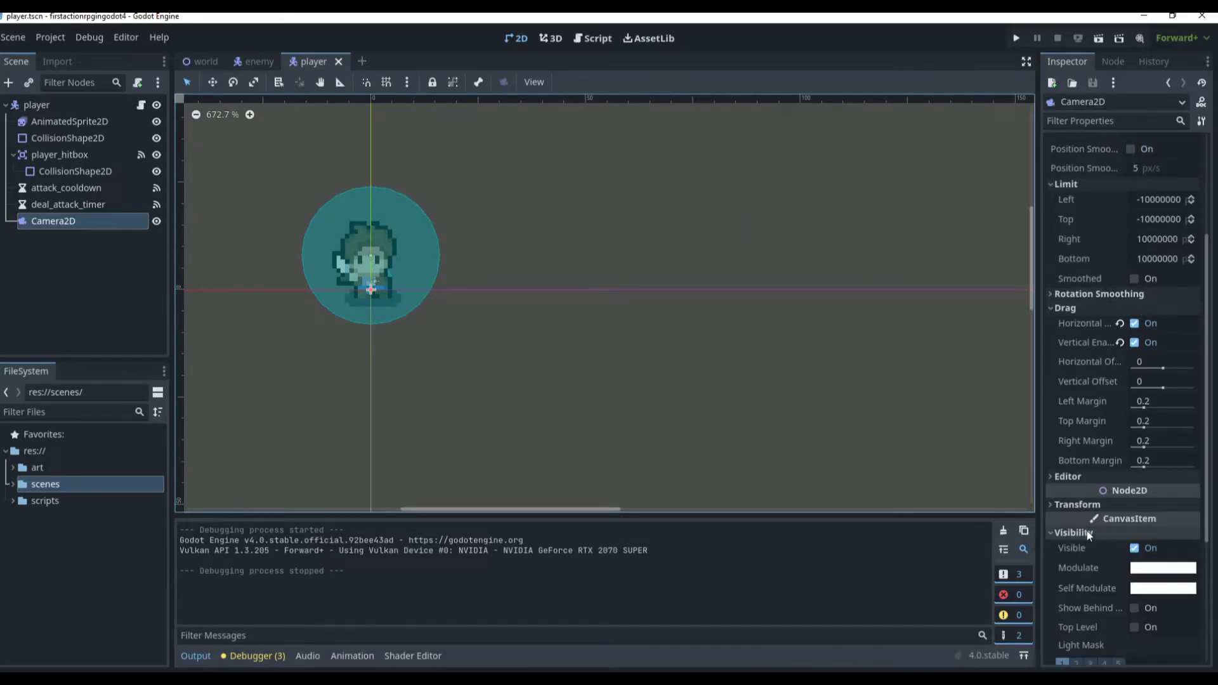
scroll(1088, 530, down, 6)
click(1082, 547)
scroll(1082, 555, down, 2)
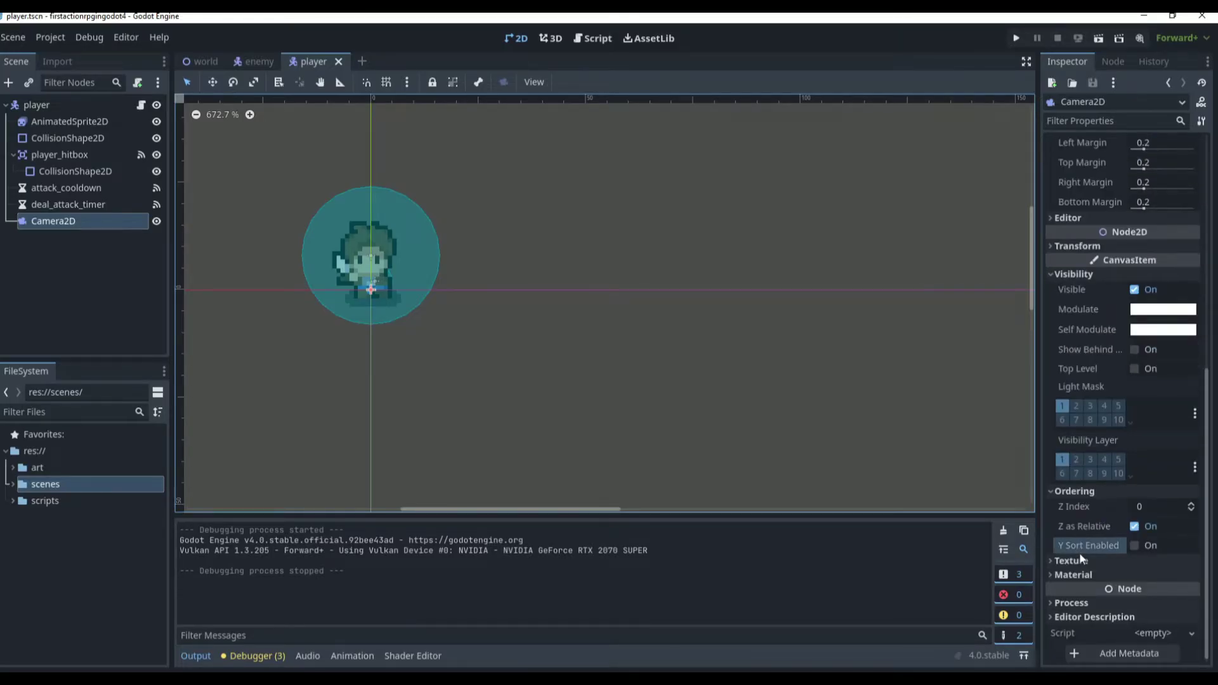
click(1083, 561)
scroll(1091, 567, down, 2)
scroll(1090, 566, up, 14)
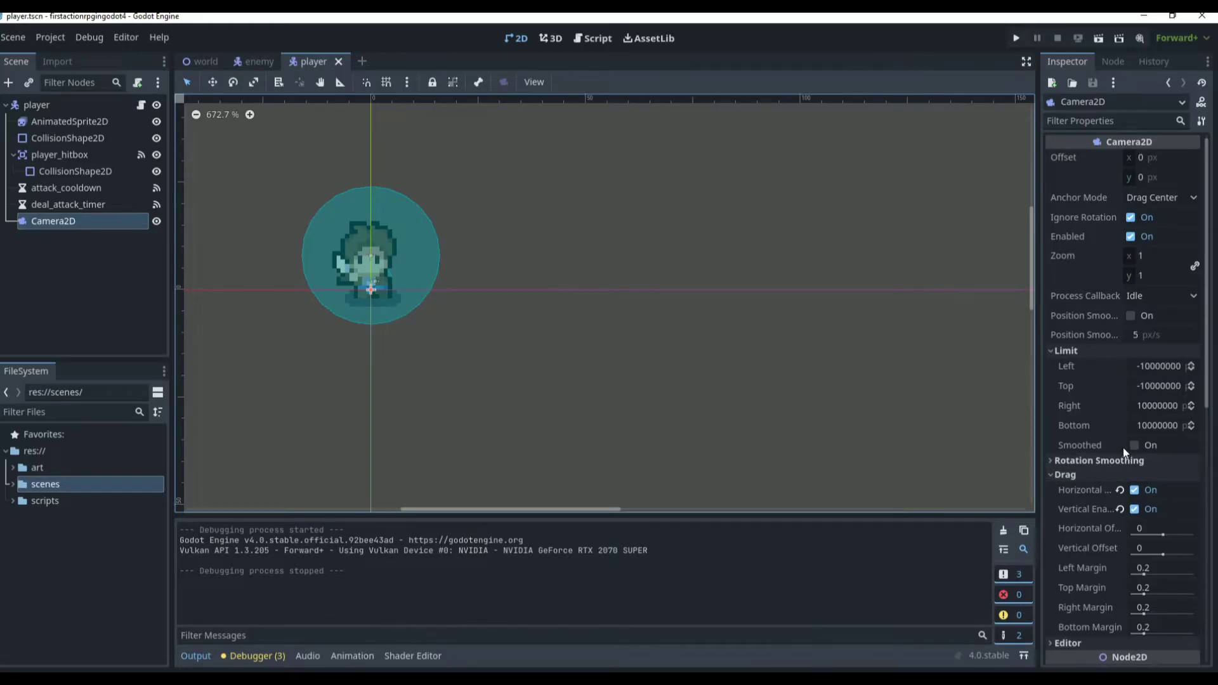
Step: Expand Rotation Smoothing, Editor and Transform, then enable position smoothing at the default 5 px/s
click(1118, 462)
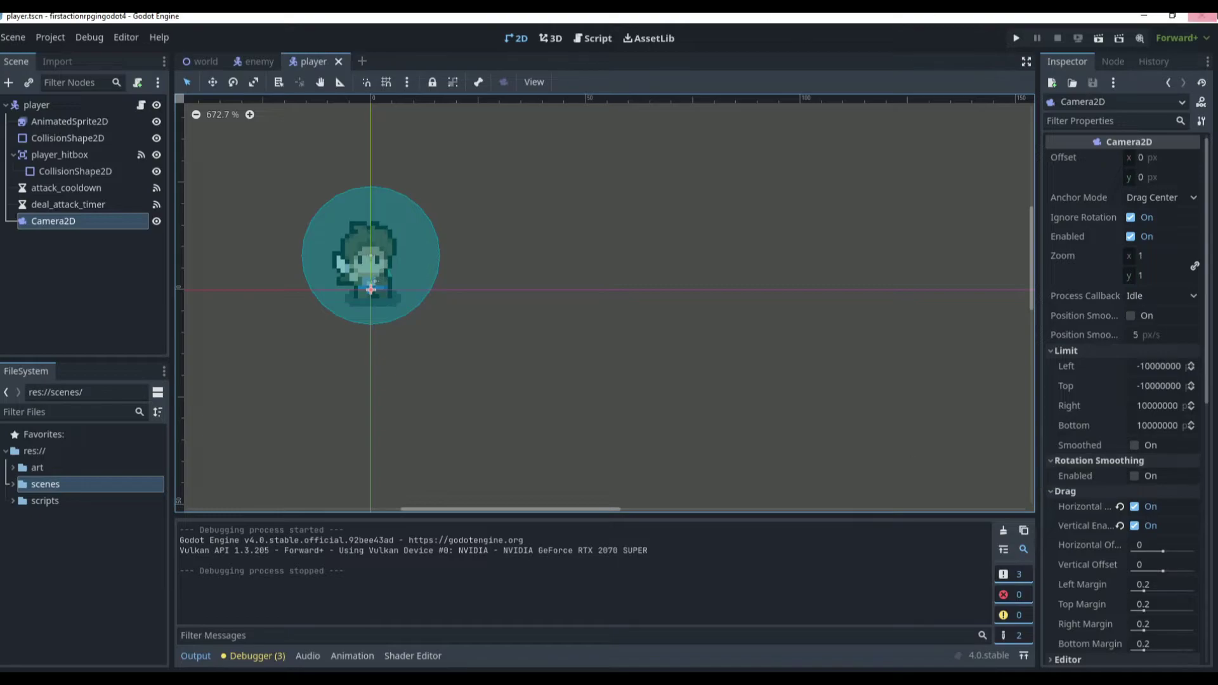
scroll(1106, 349, down, 3)
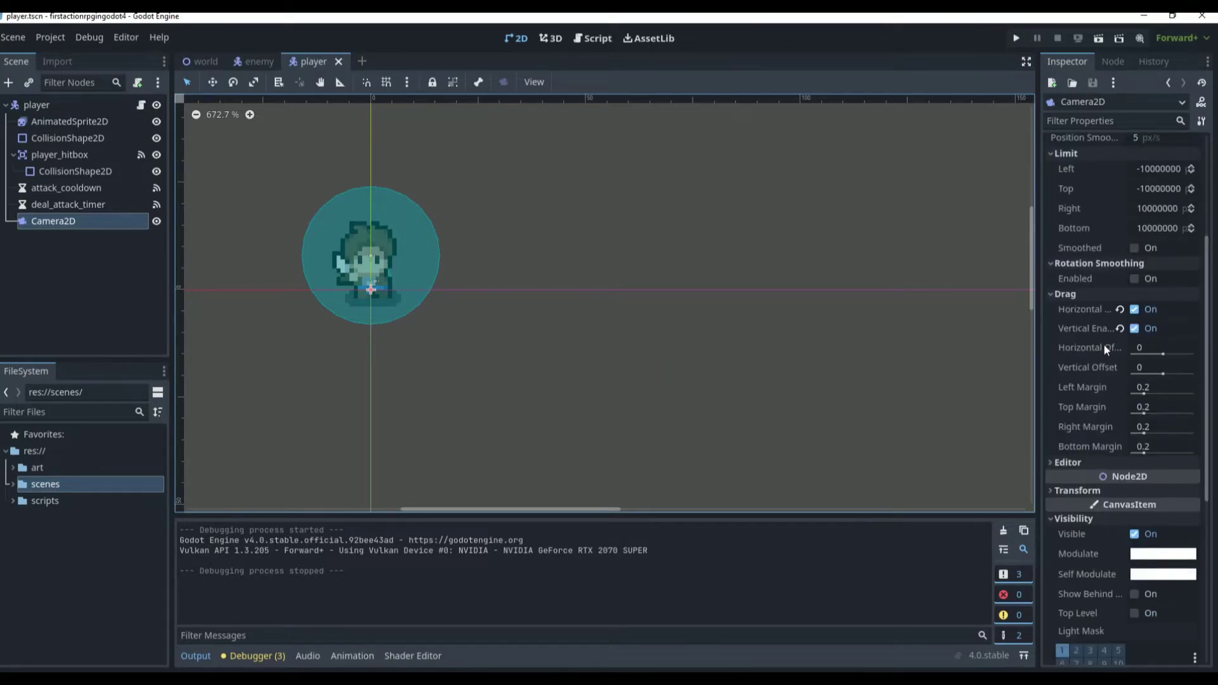
click(1085, 462)
click(1087, 459)
click(1087, 457)
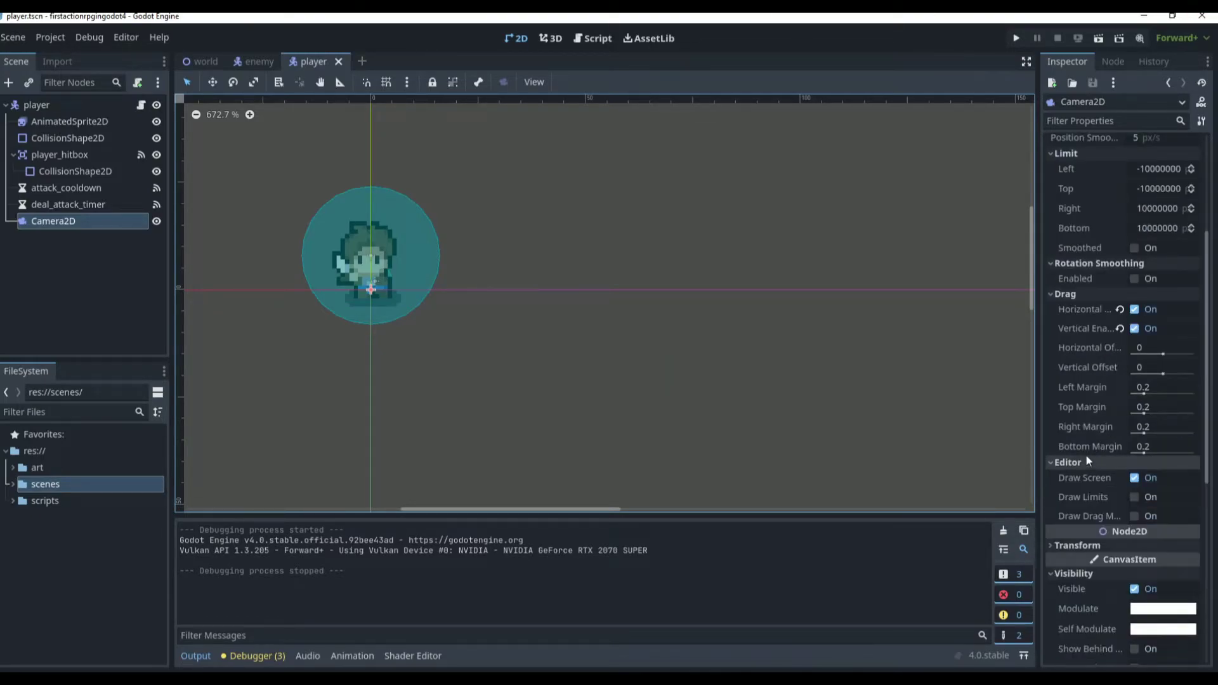
scroll(1087, 456, down, 2)
click(1095, 413)
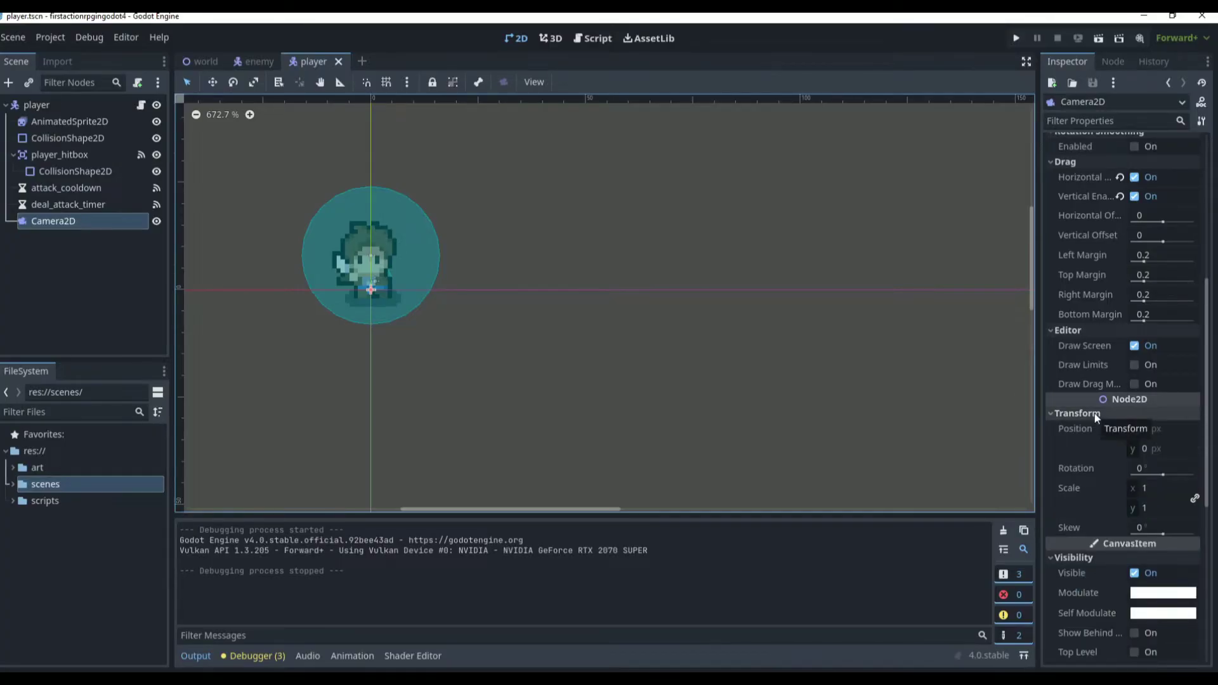
scroll(1096, 413, down, 2)
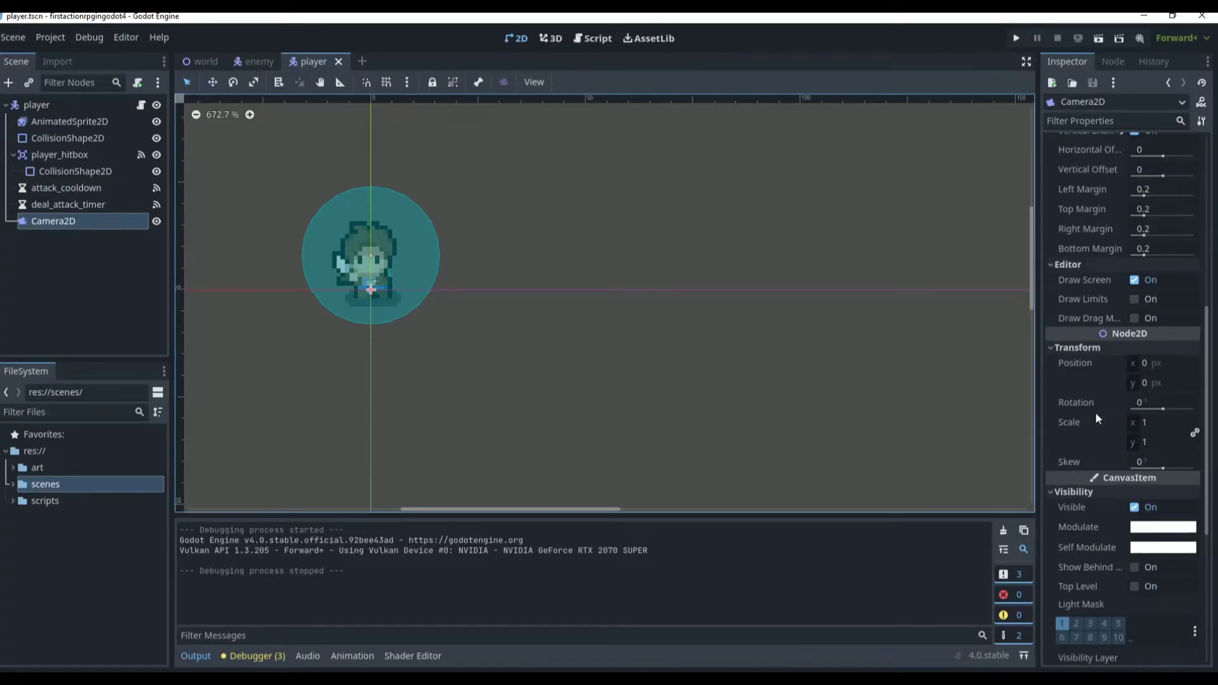
scroll(1095, 413, down, 4)
scroll(1096, 413, up, 10)
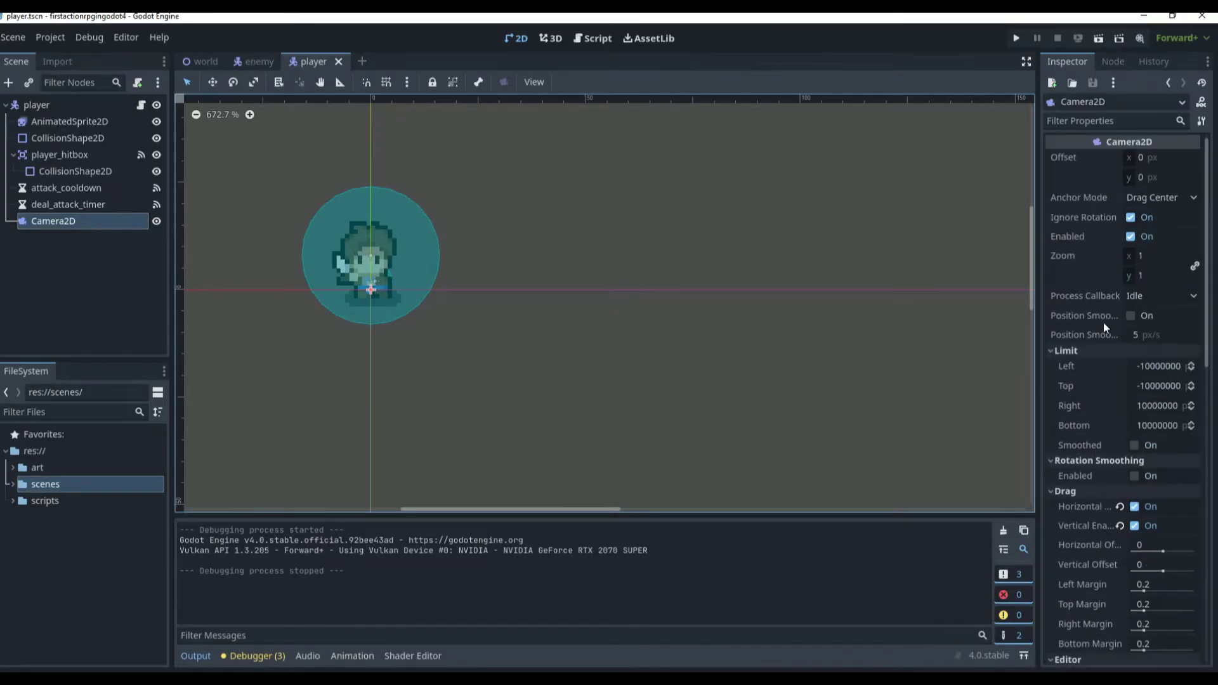
mouse_move(1099, 311)
click(1131, 315)
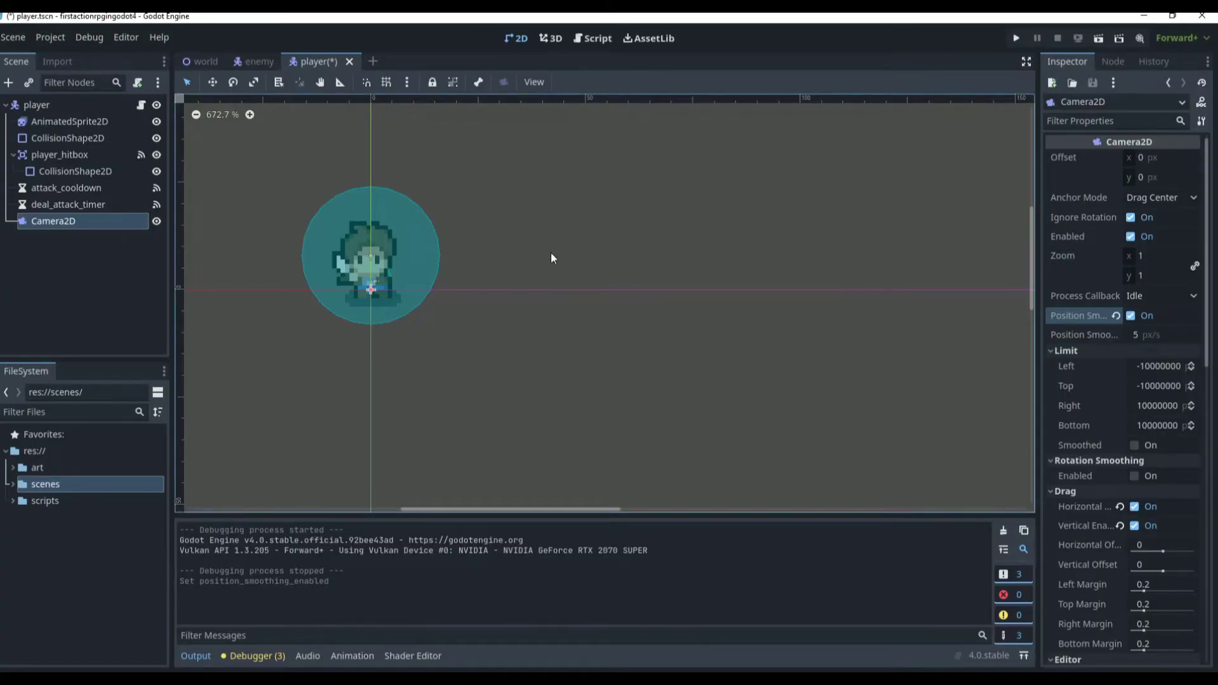
Step: Run the world scene, walk the player left, right and down to test smoothing, then stop
click(196, 61)
key(F5)
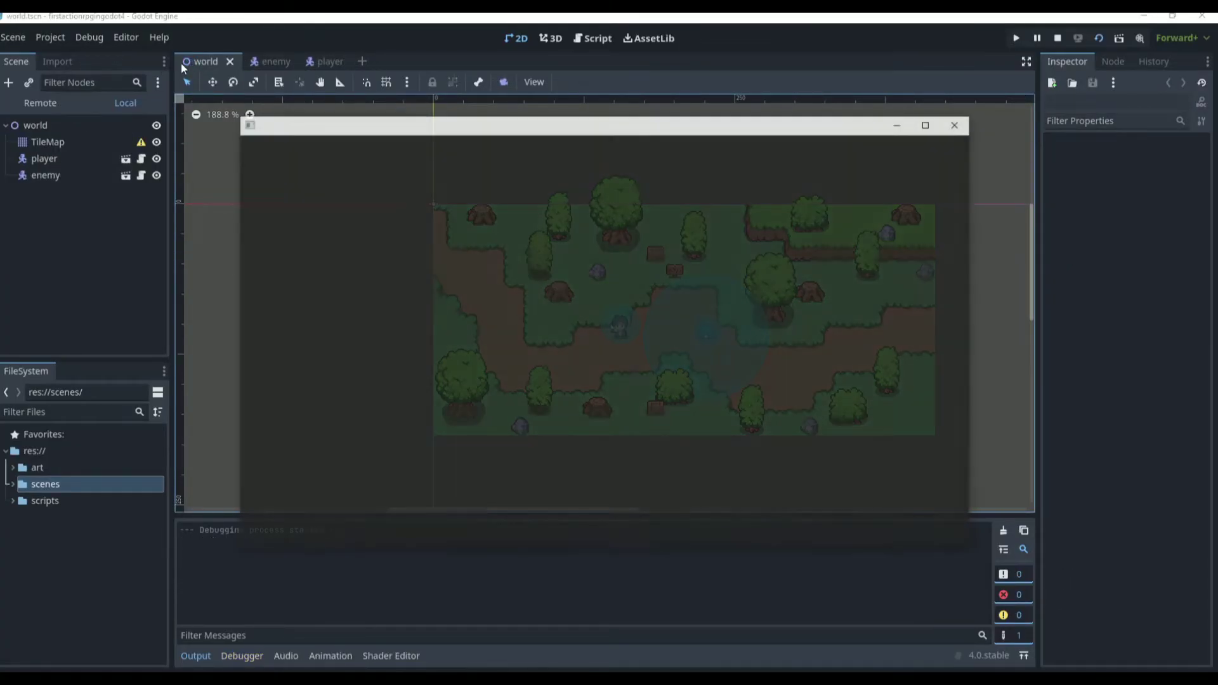
key(Left)
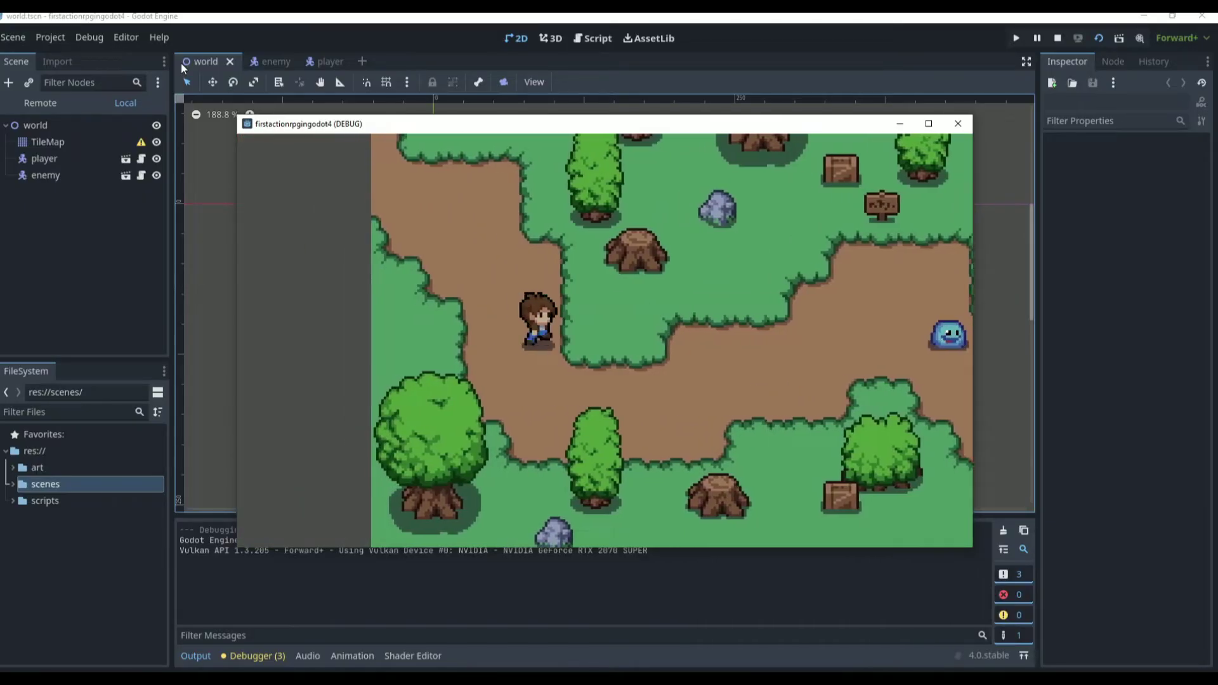
key(Right)
key(Left)
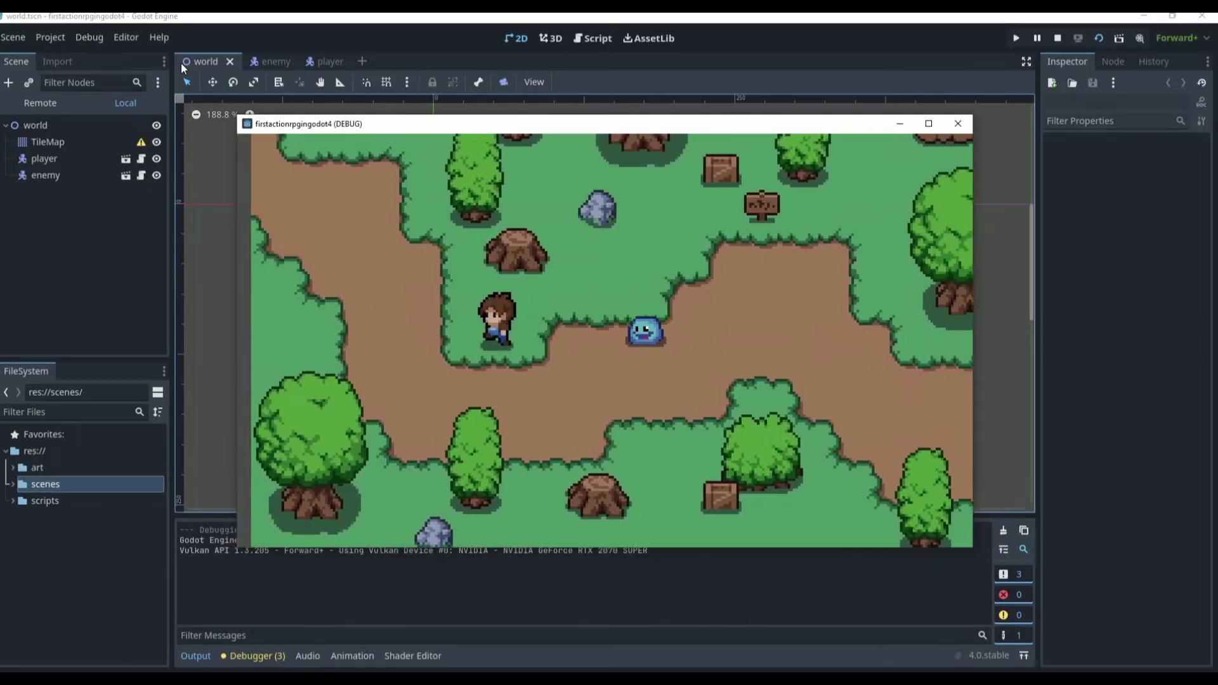
key(Right)
key(Down)
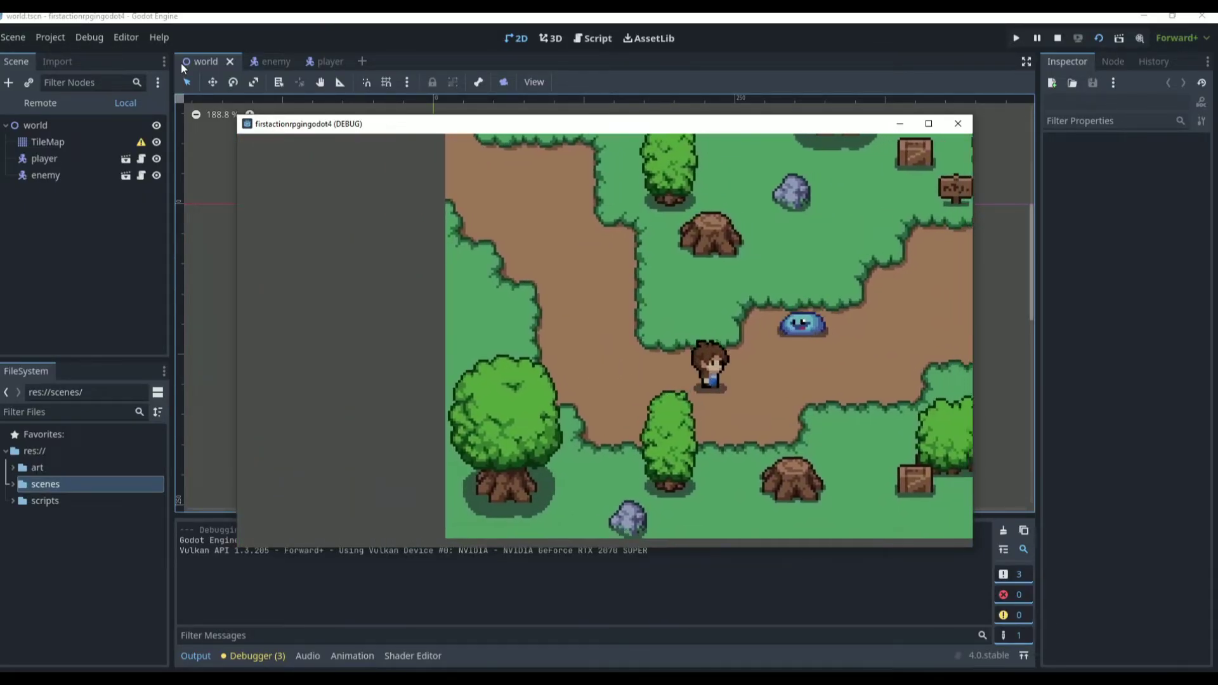
key(Right)
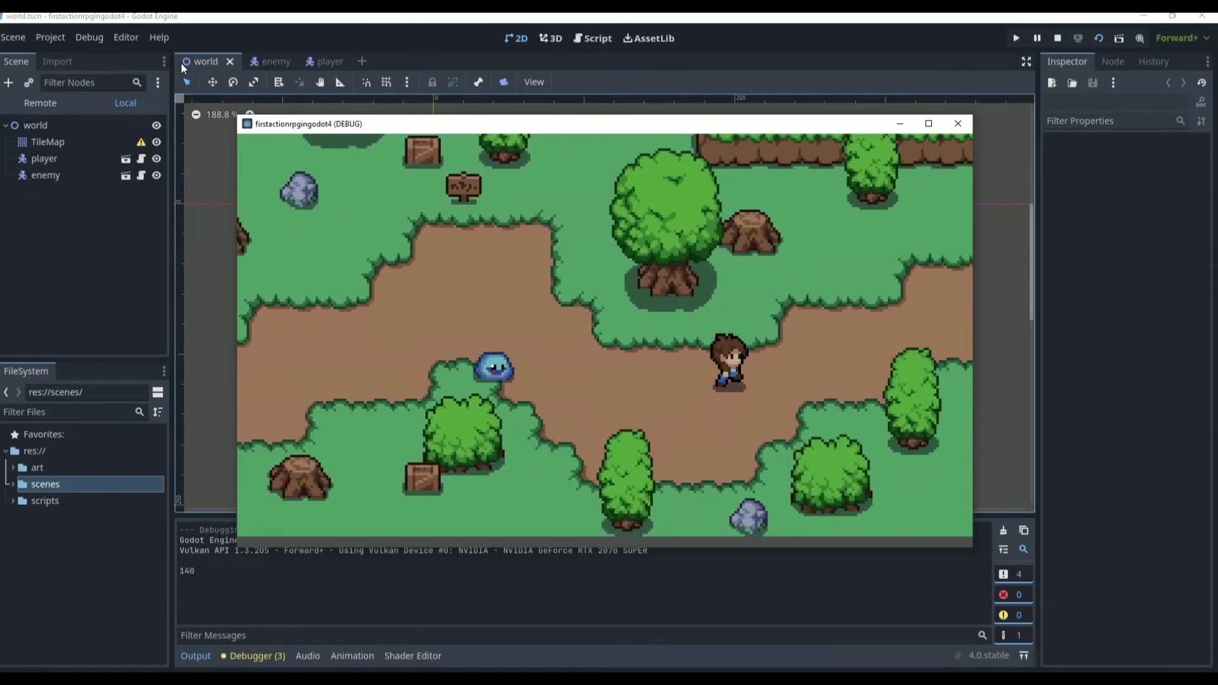
click(957, 124)
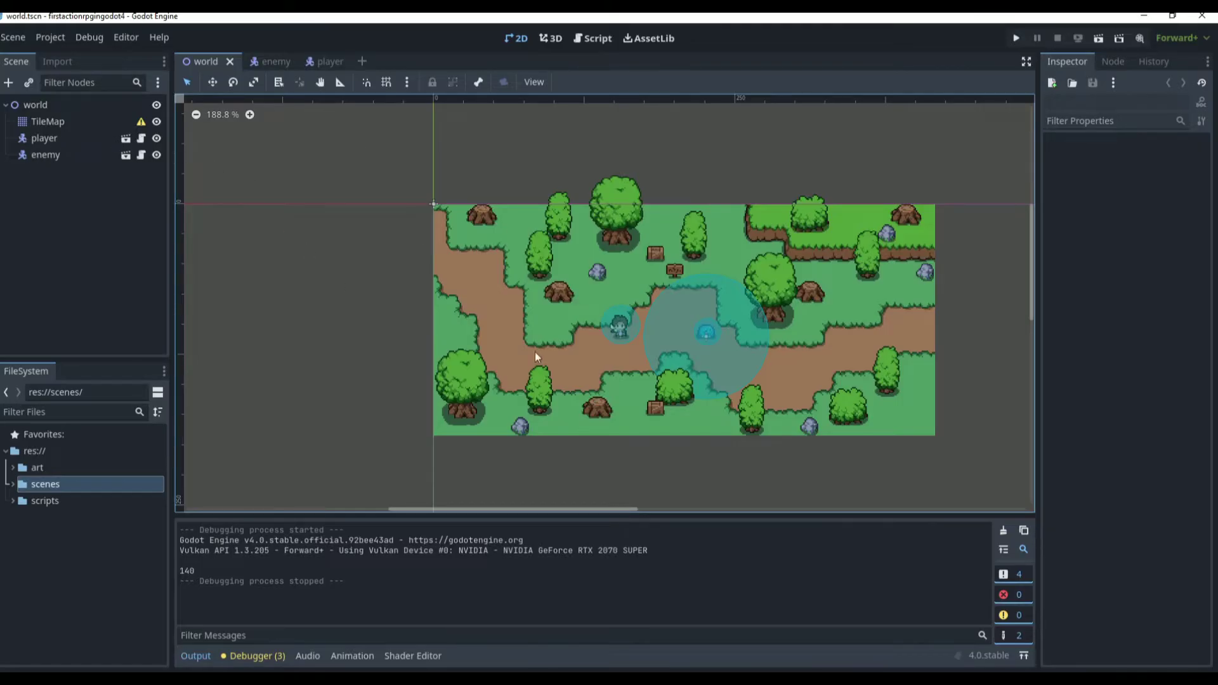
Step: Uncheck Position Smoothing on the player's Camera2D, then select the world scene's root node
scroll(558, 292, up, 5)
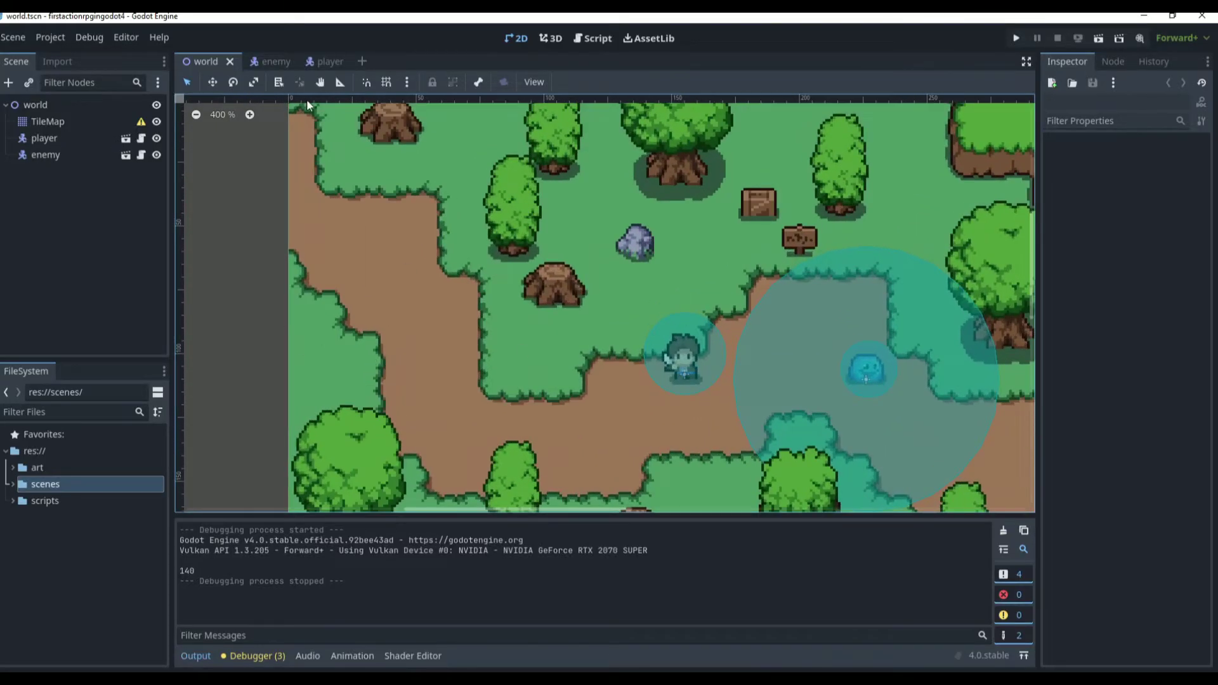
click(322, 61)
click(1130, 315)
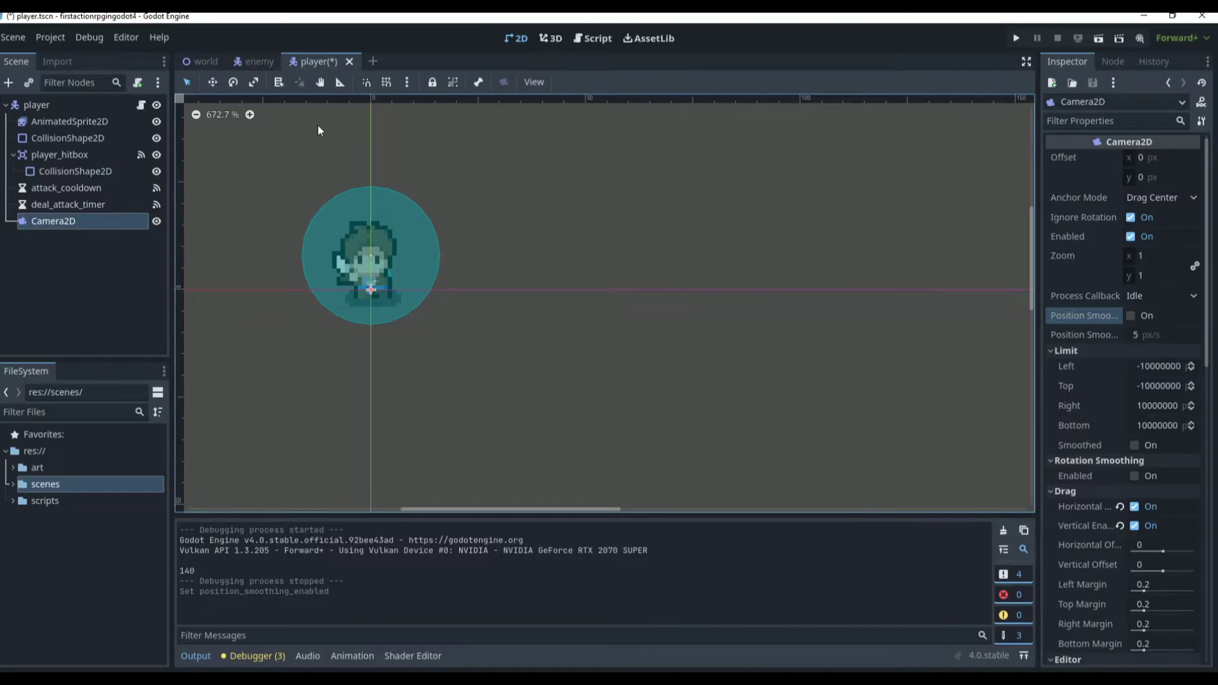
click(205, 63)
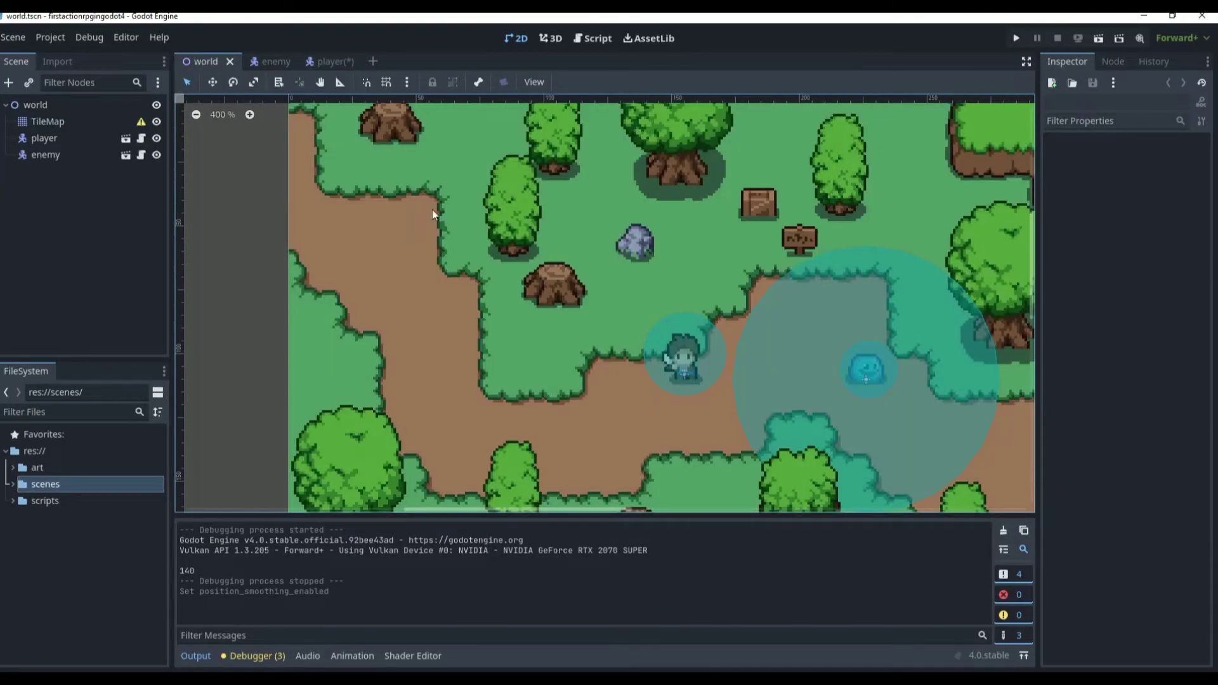
scroll(600, 317, down, 3)
scroll(915, 385, up, 1)
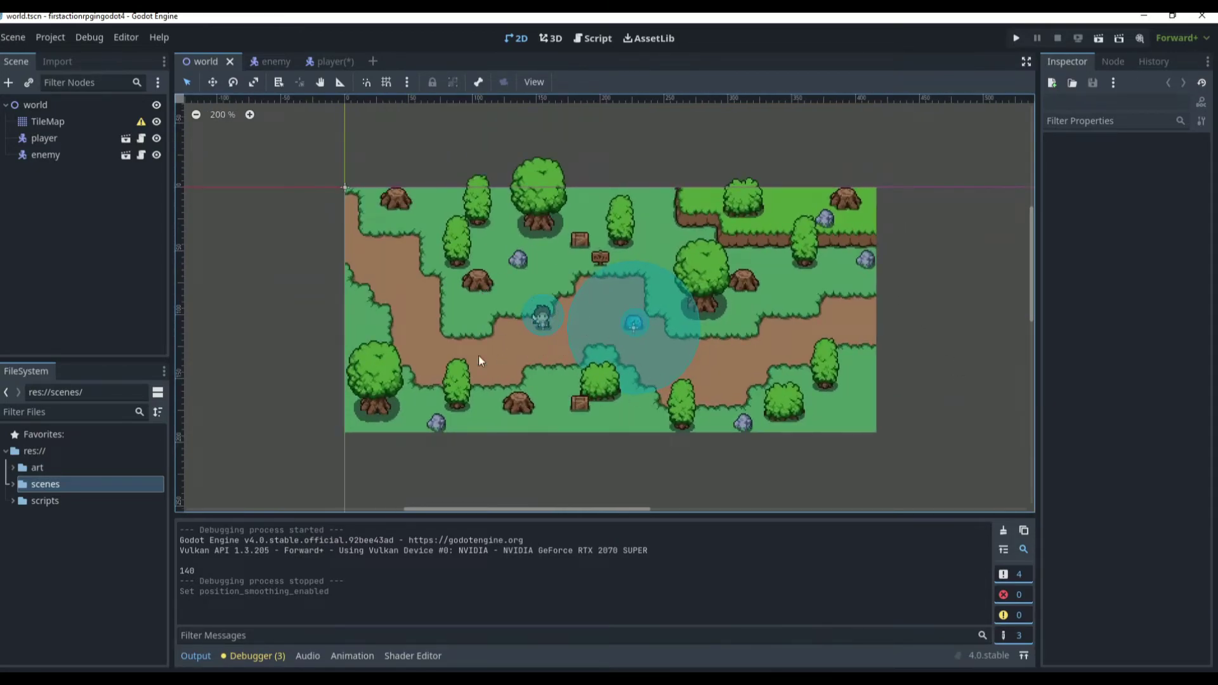
click(57, 106)
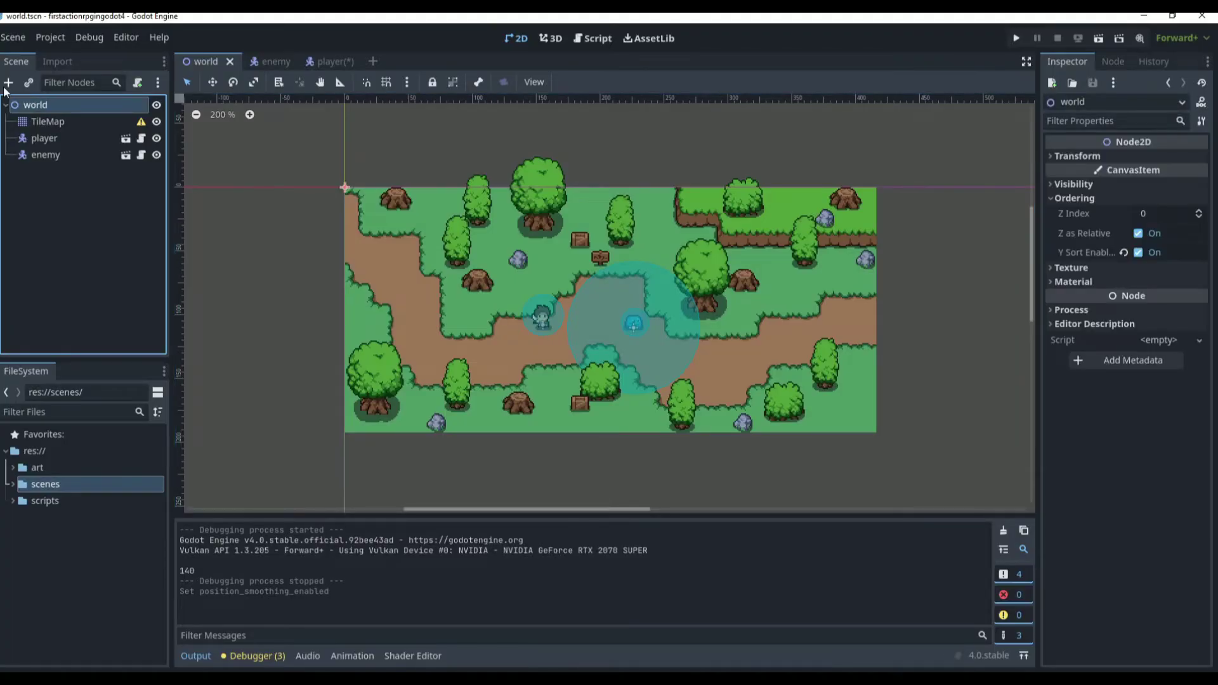
Step: Add a Camera2D child node to world and show its position values
click(9, 82)
text(cam)
key(Return)
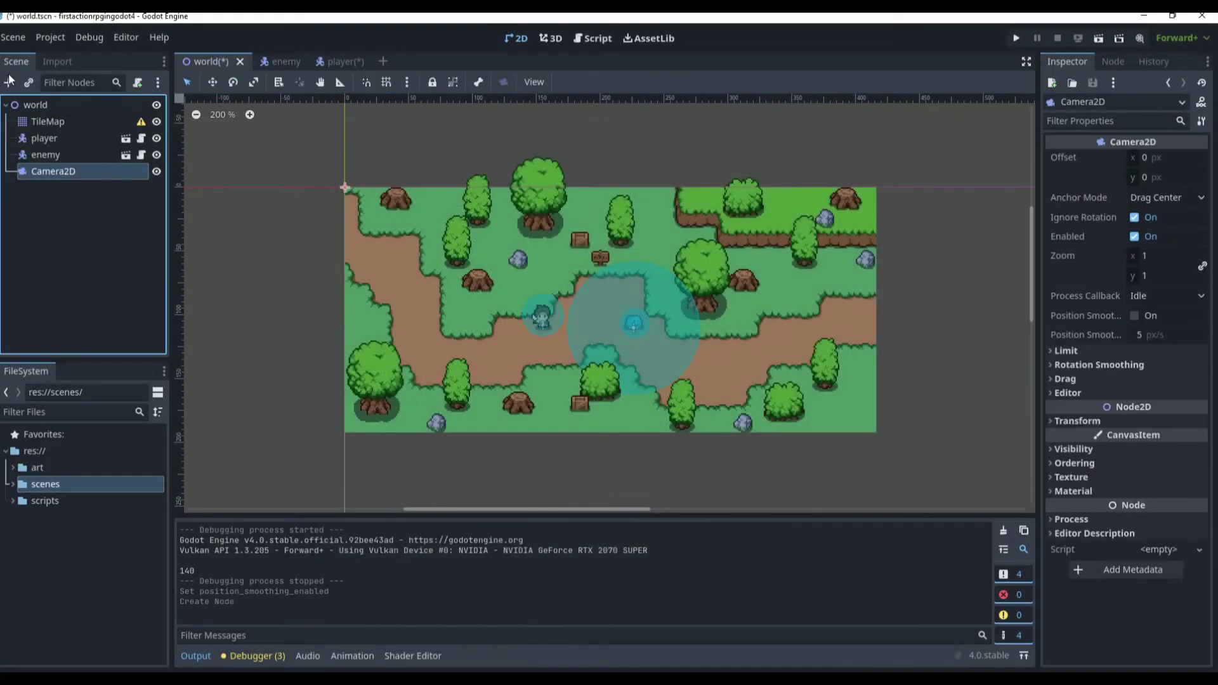
drag(343, 188, 394, 225)
scroll(385, 178, up, 5)
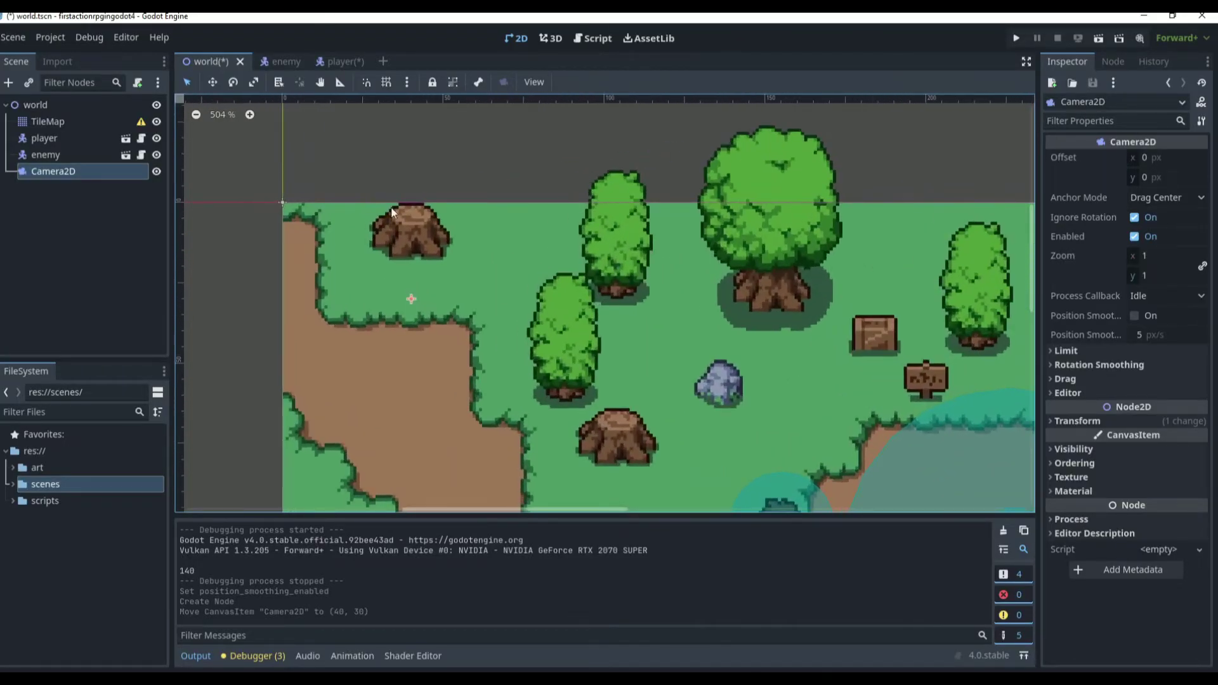
click(1079, 421)
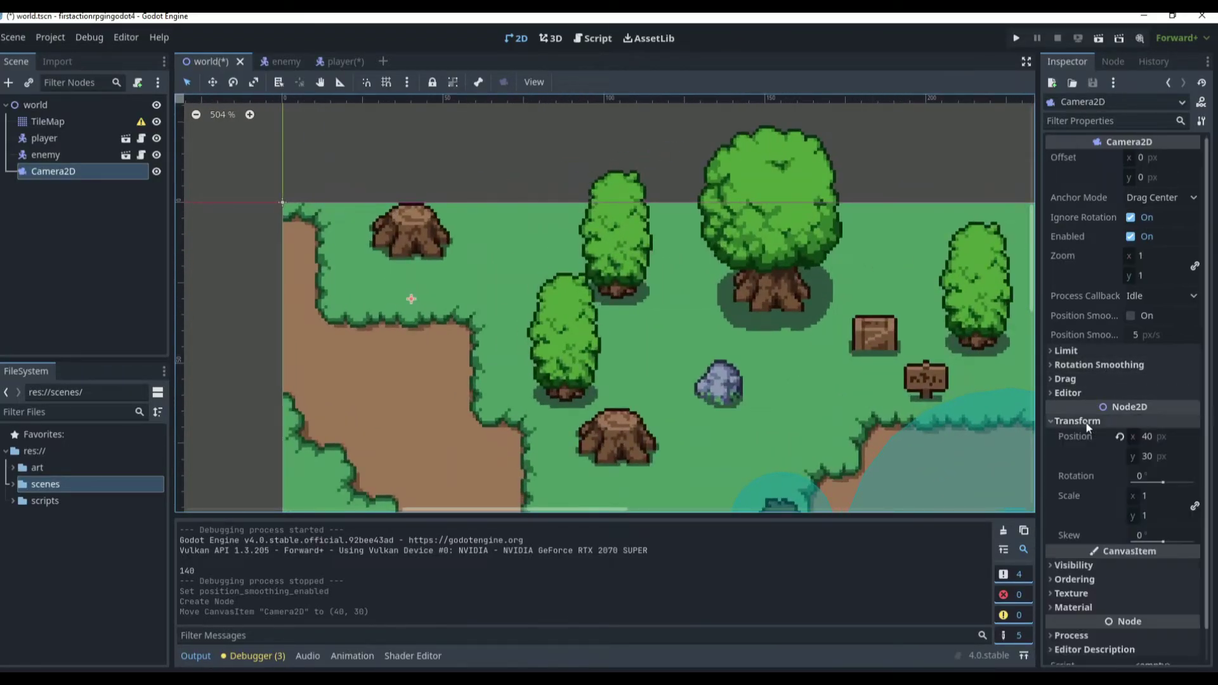
Step: Drag the new camera onto the map's top edge and read its exact y position
drag(463, 274, 492, 262)
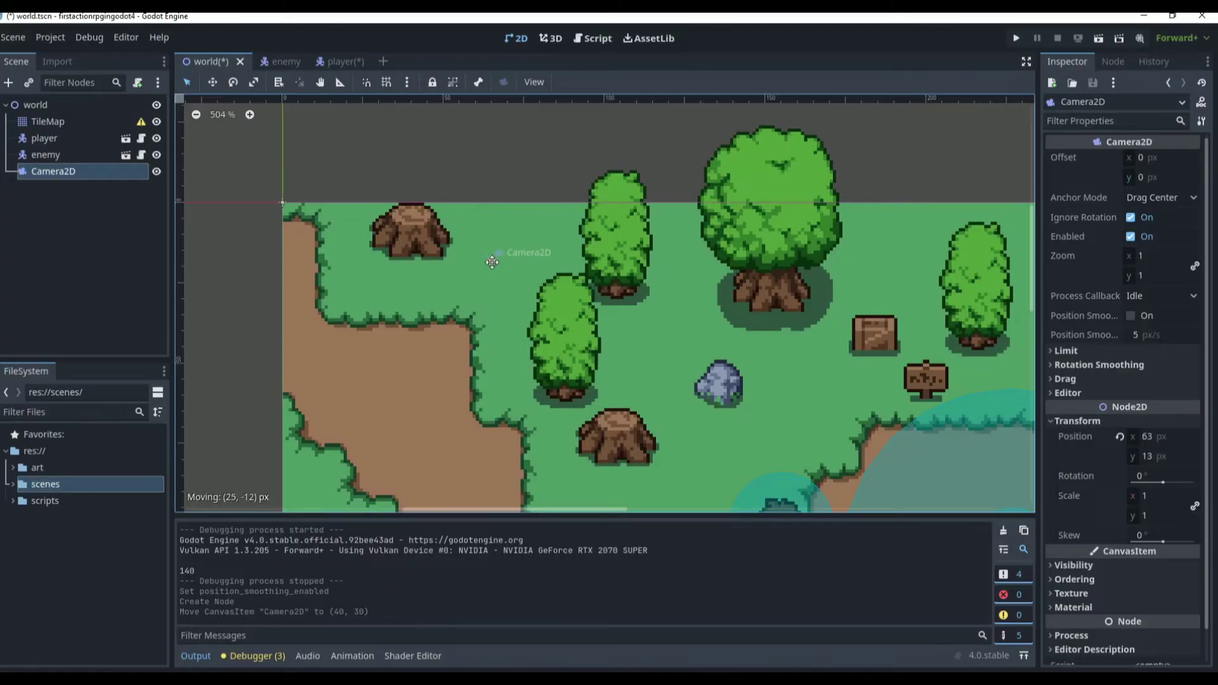
drag(498, 203, 493, 190)
scroll(494, 188, up, 8)
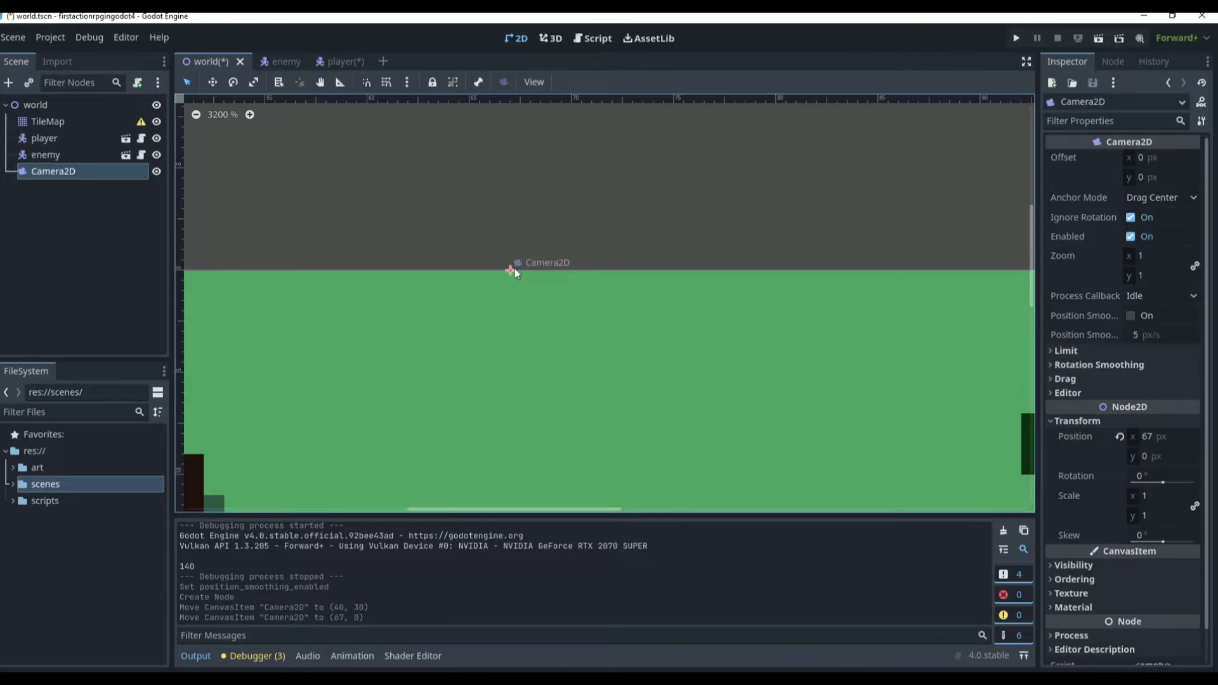
click(1163, 455)
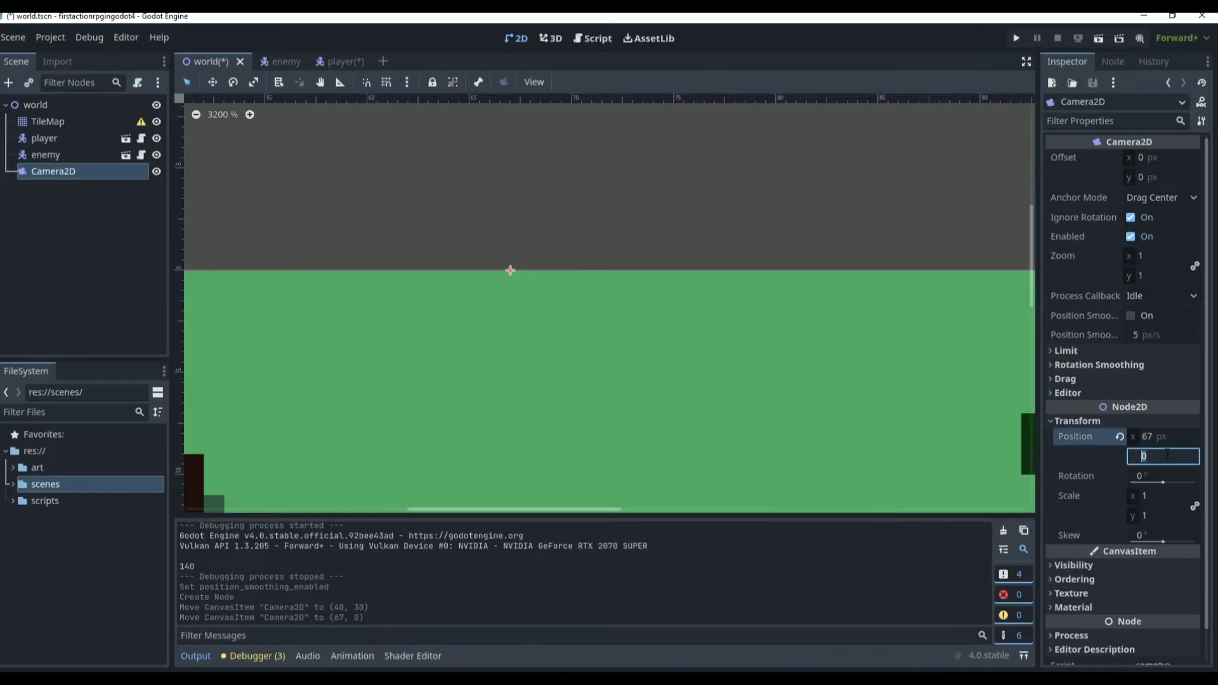
scroll(507, 293, down, 4)
drag(511, 292, 512, 312)
scroll(552, 317, down, 5)
scroll(562, 319, down, 5)
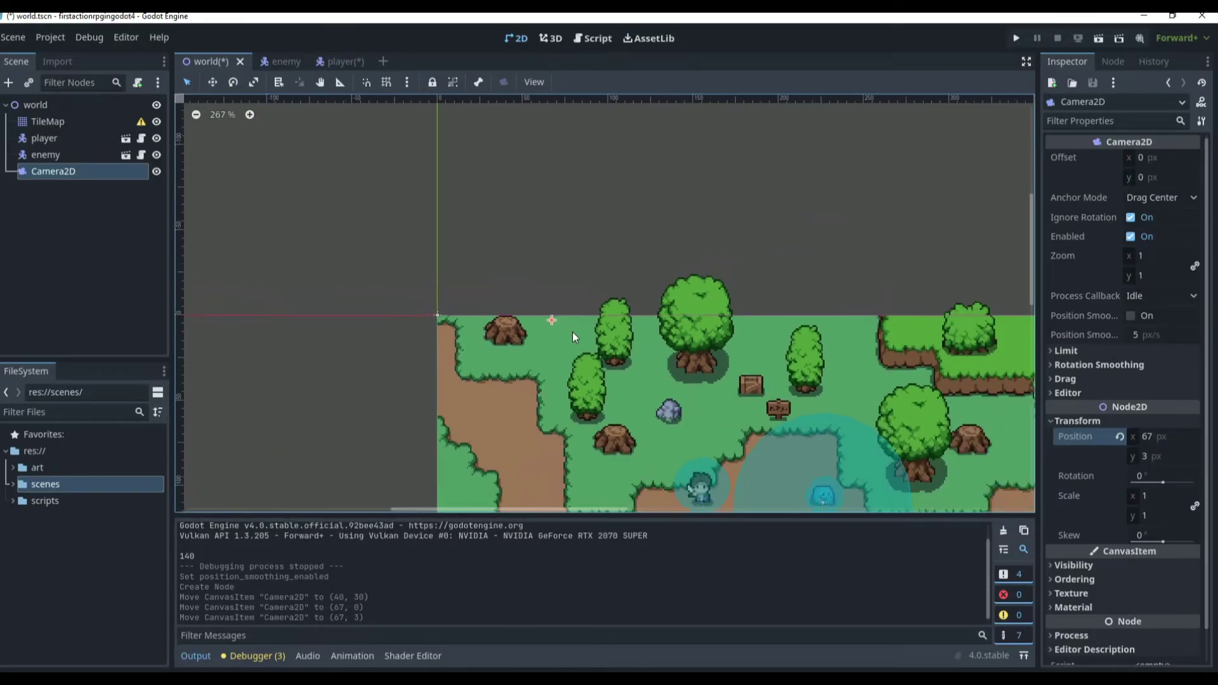
Step: Move the camera to the map's bottom edge, reading position 86, 191
drag(559, 323, 562, 423)
scroll(563, 424, down, 5)
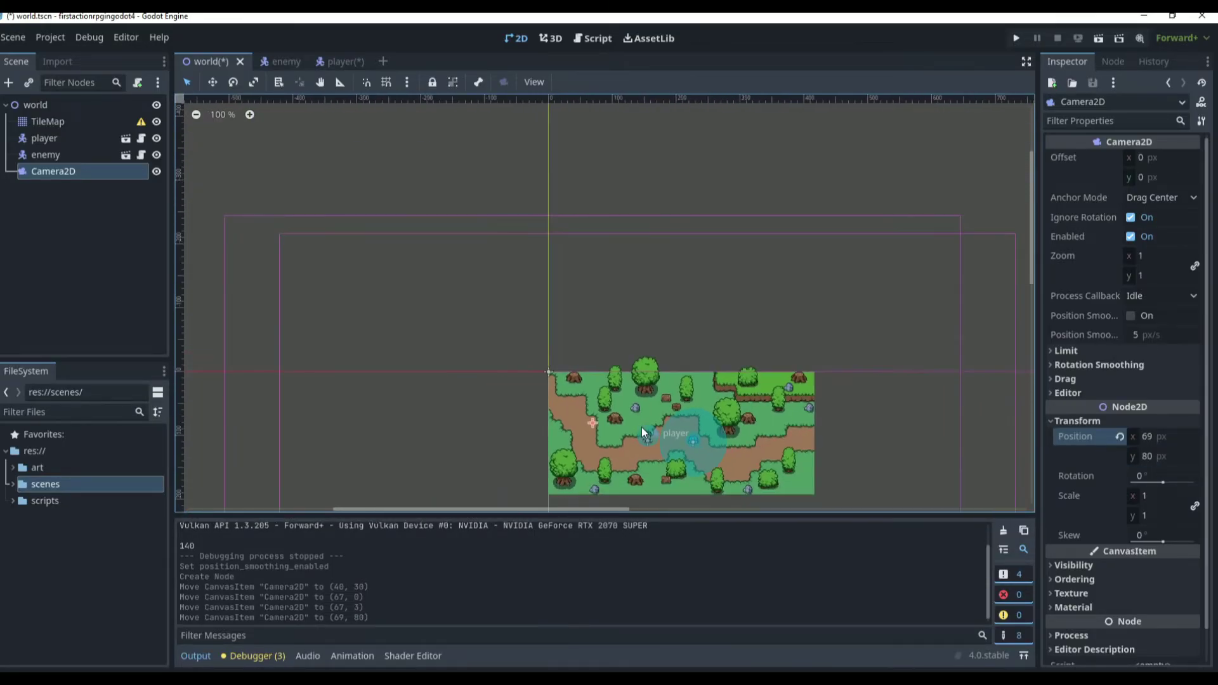
scroll(627, 452, up, 5)
drag(595, 381, 570, 413)
scroll(624, 457, up, 7)
scroll(641, 451, up, 5)
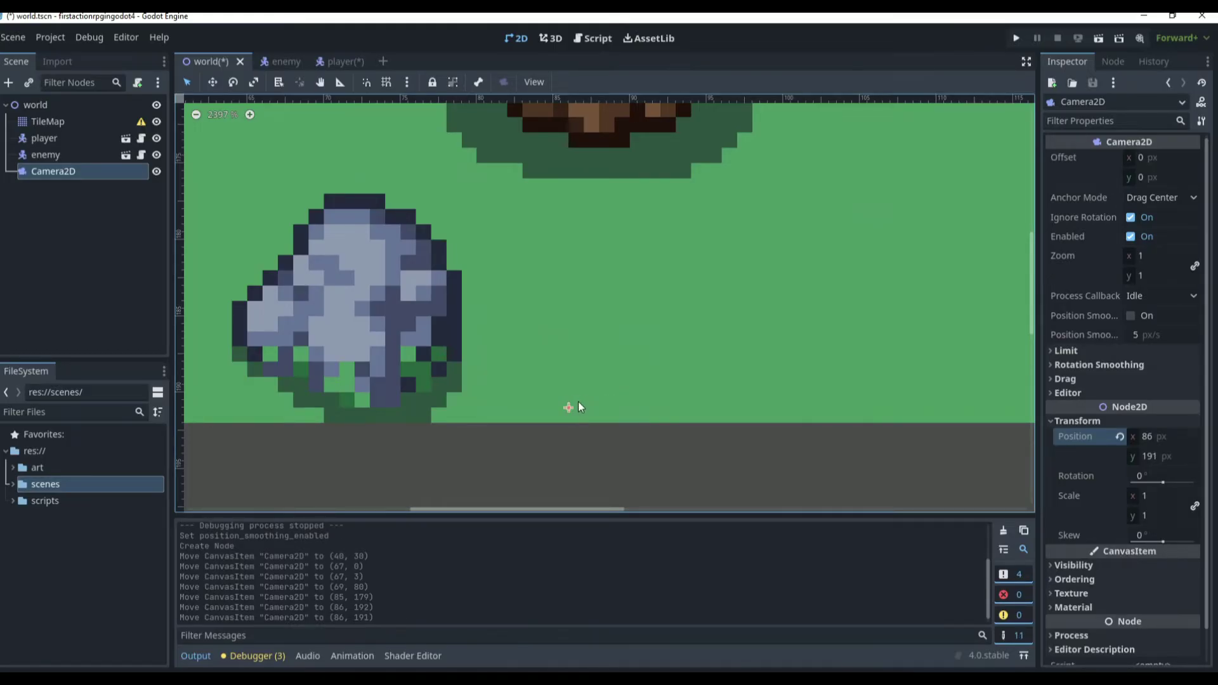
click(1171, 458)
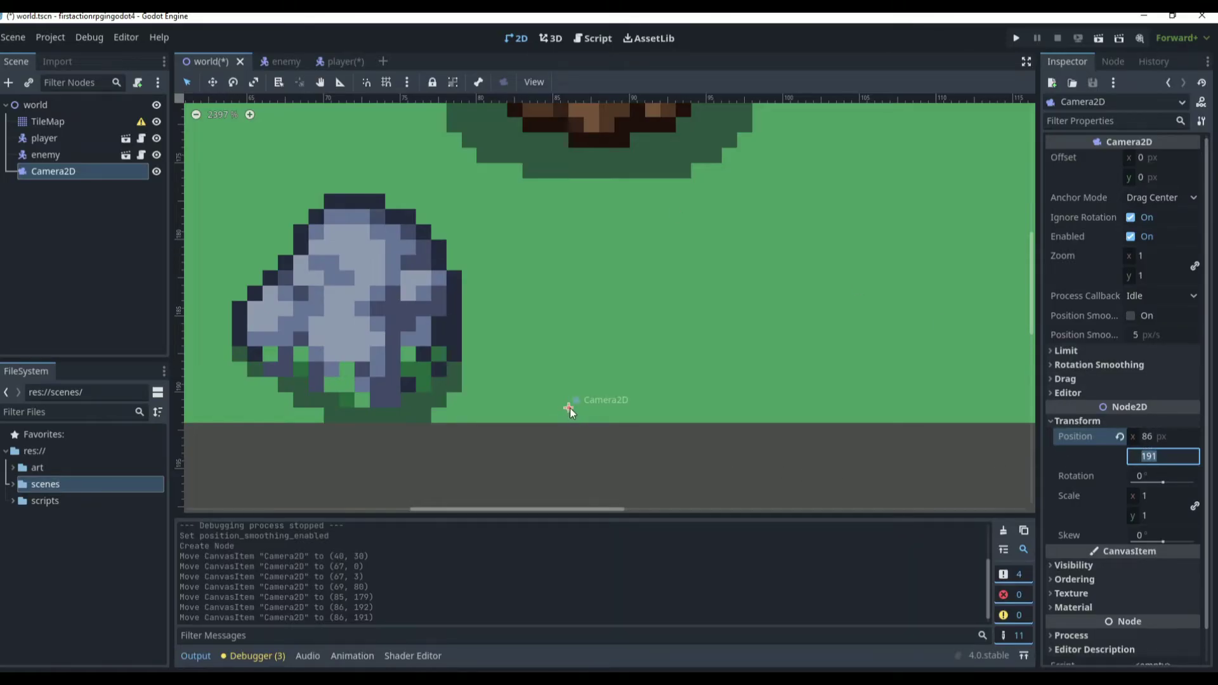
scroll(571, 410, down, 1)
scroll(571, 409, up, 2)
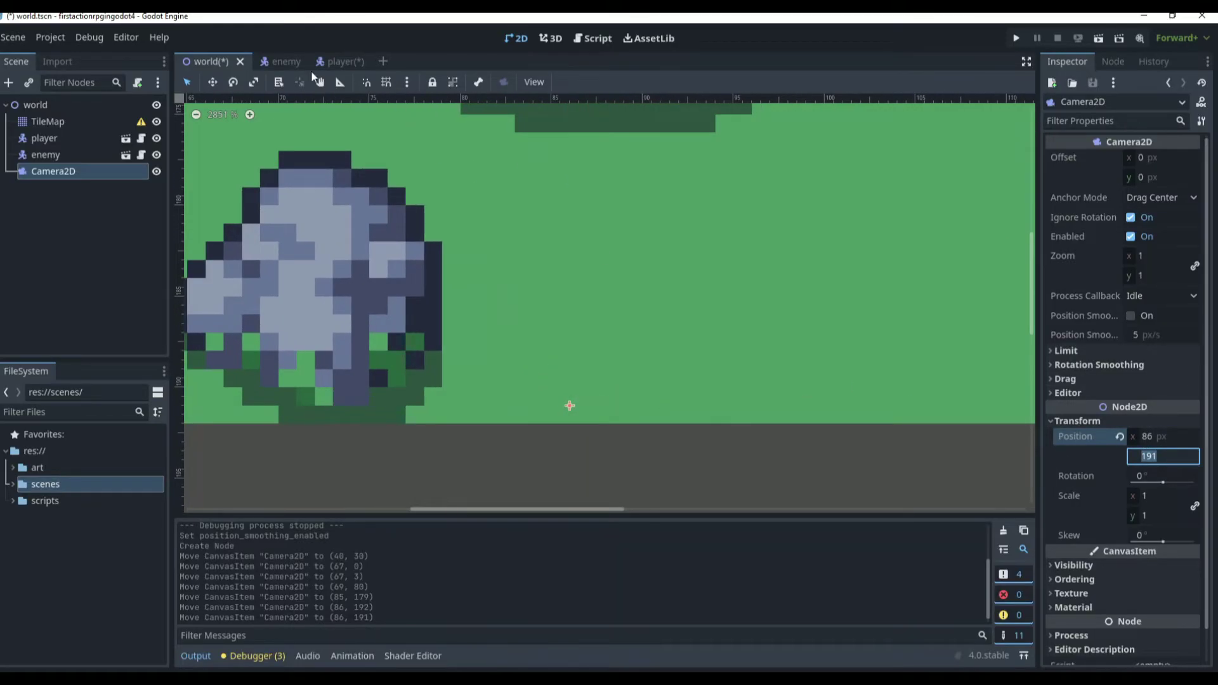
click(342, 61)
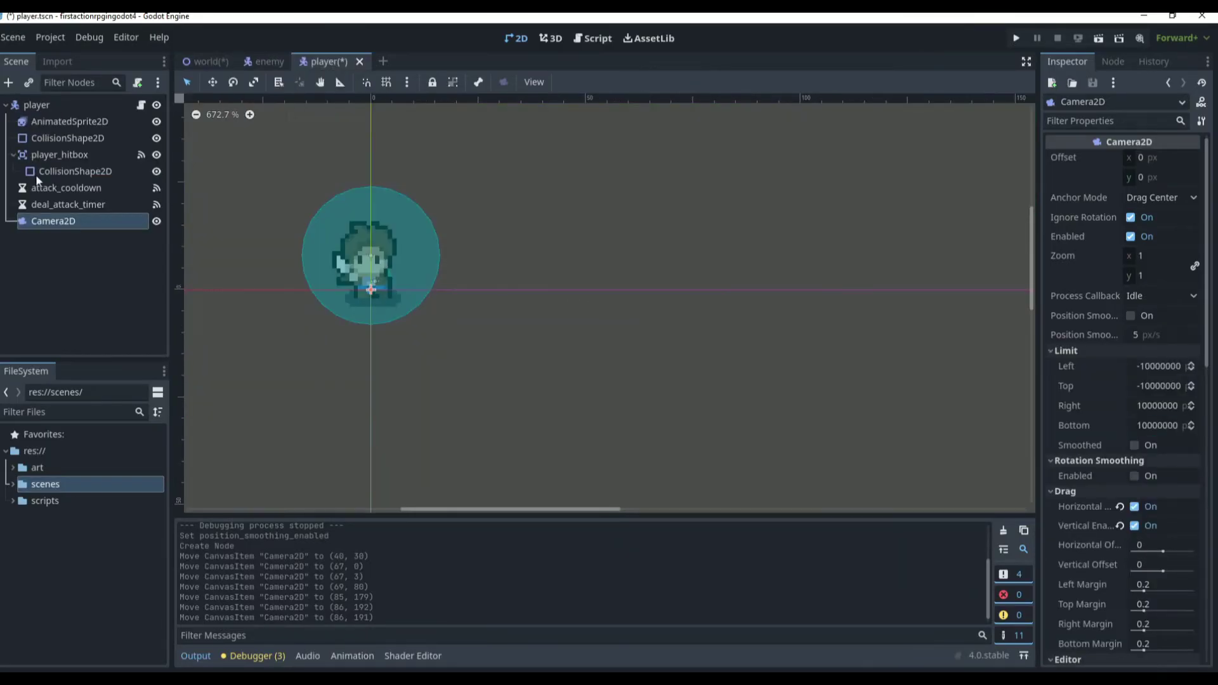
Step: Set the player Camera2D's Limit Bottom to 191 and Limit Top to 0
click(1148, 420)
text(191)
key(Return)
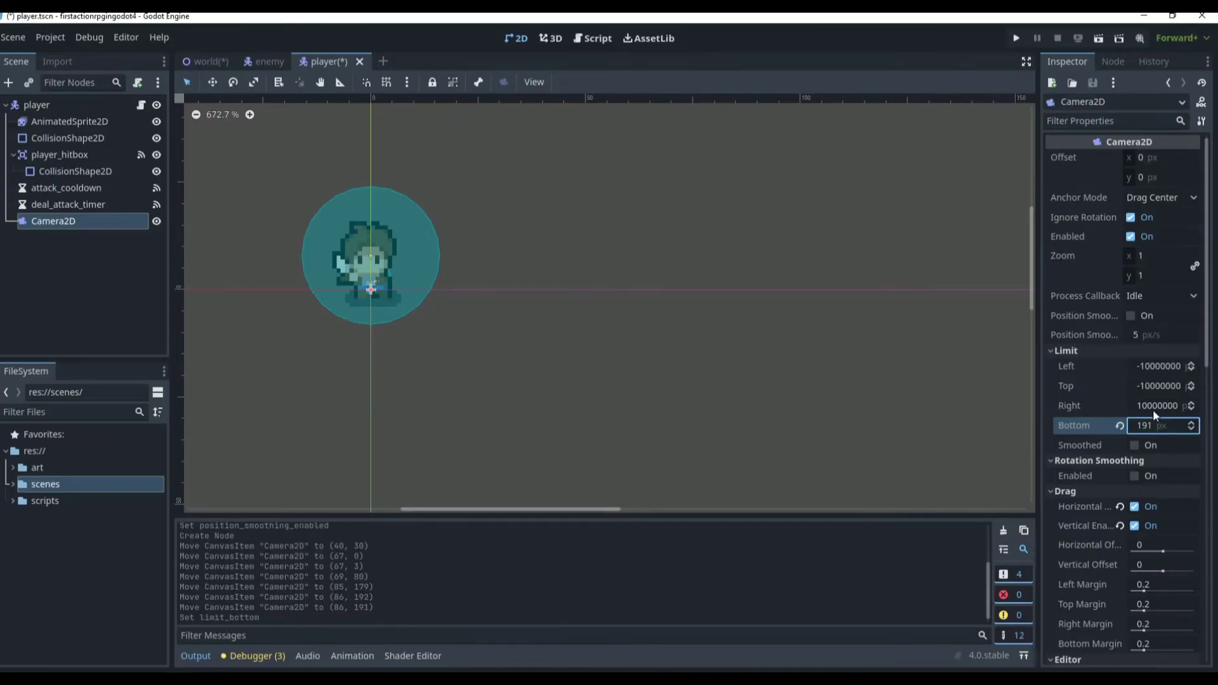
click(1150, 387)
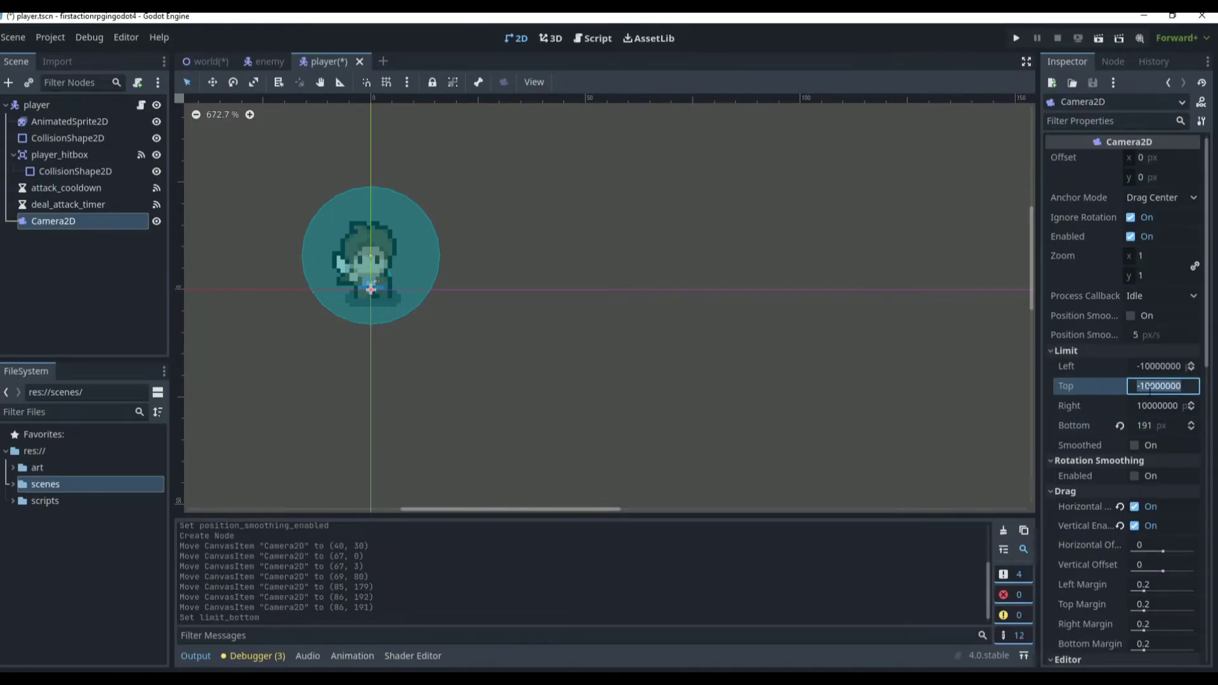
text(0)
key(Return)
Step: Drag the camera away from the player origin to check the limits, ending at 457, 261
scroll(815, 306, down, 6)
scroll(837, 316, down, 6)
drag(458, 256, 593, 340)
scroll(544, 298, up, 1)
scroll(573, 311, up, 1)
scroll(587, 332, down, 3)
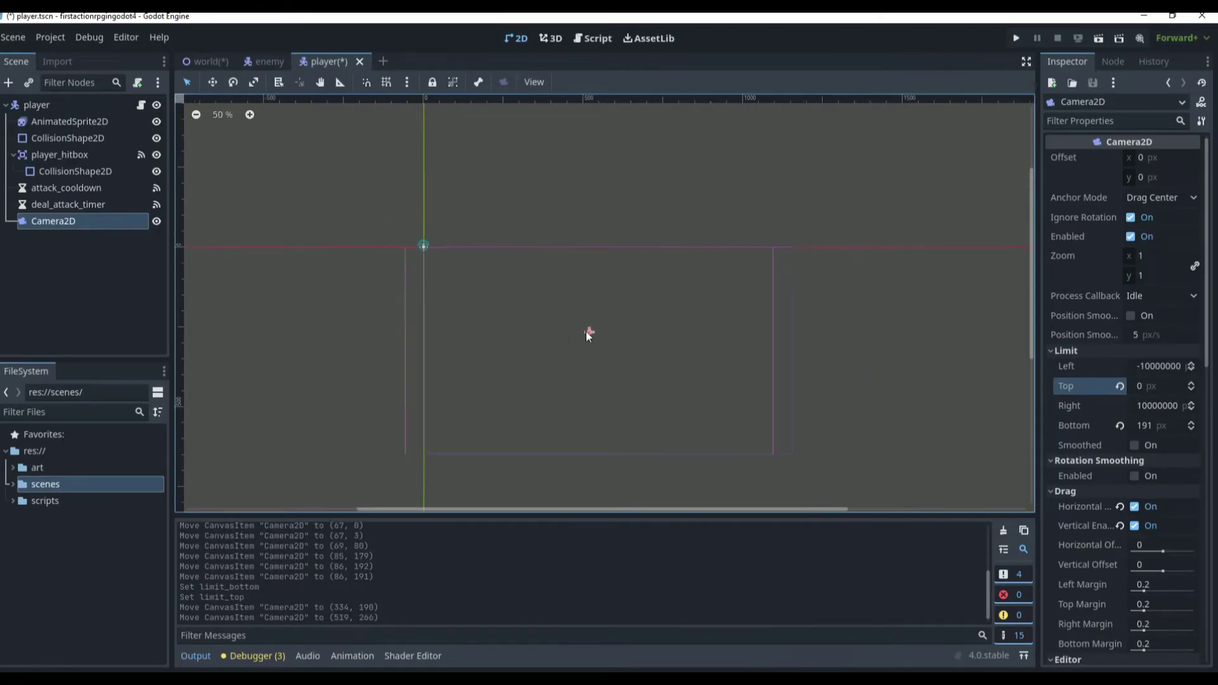
drag(607, 312, 583, 310)
scroll(515, 291, up, 7)
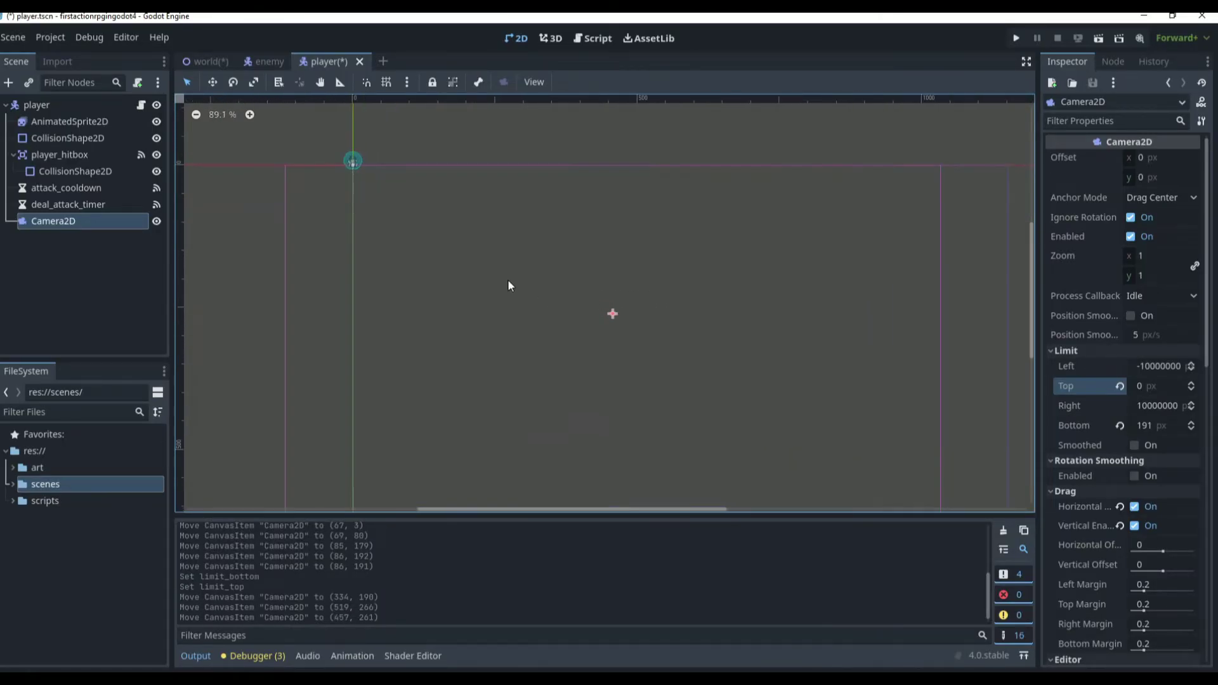
click(50, 36)
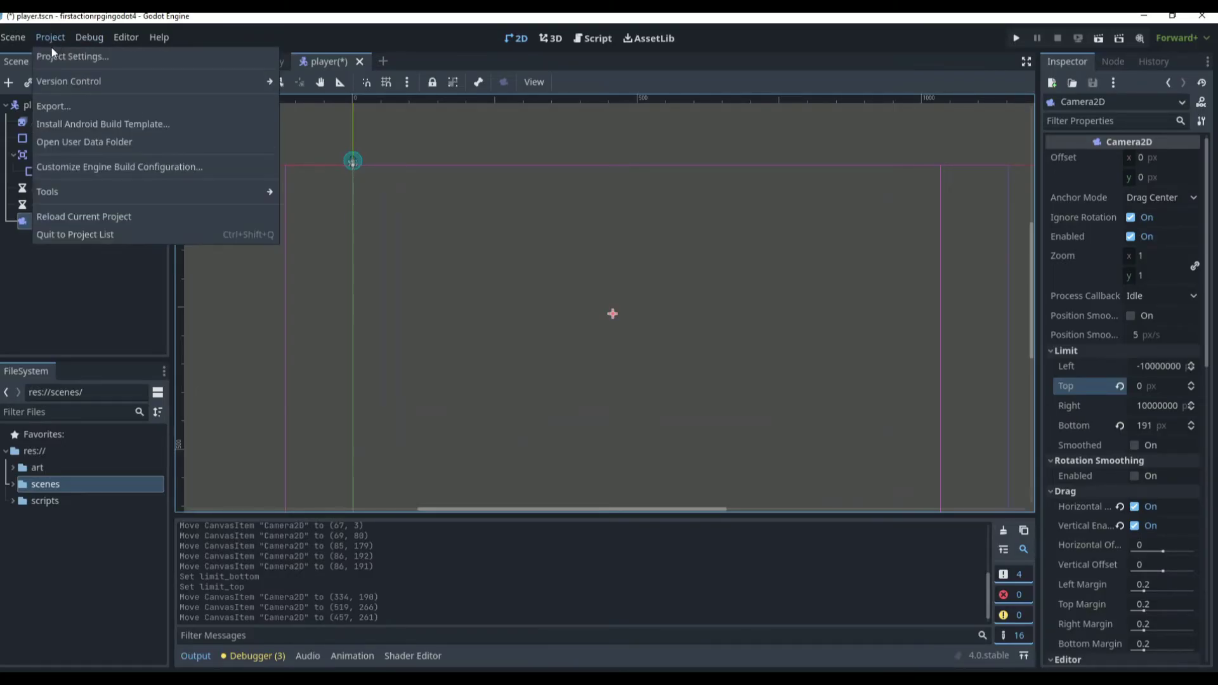
Step: Reset Display > Window Stretch Scale to its default in Project Settings
click(54, 53)
click(348, 147)
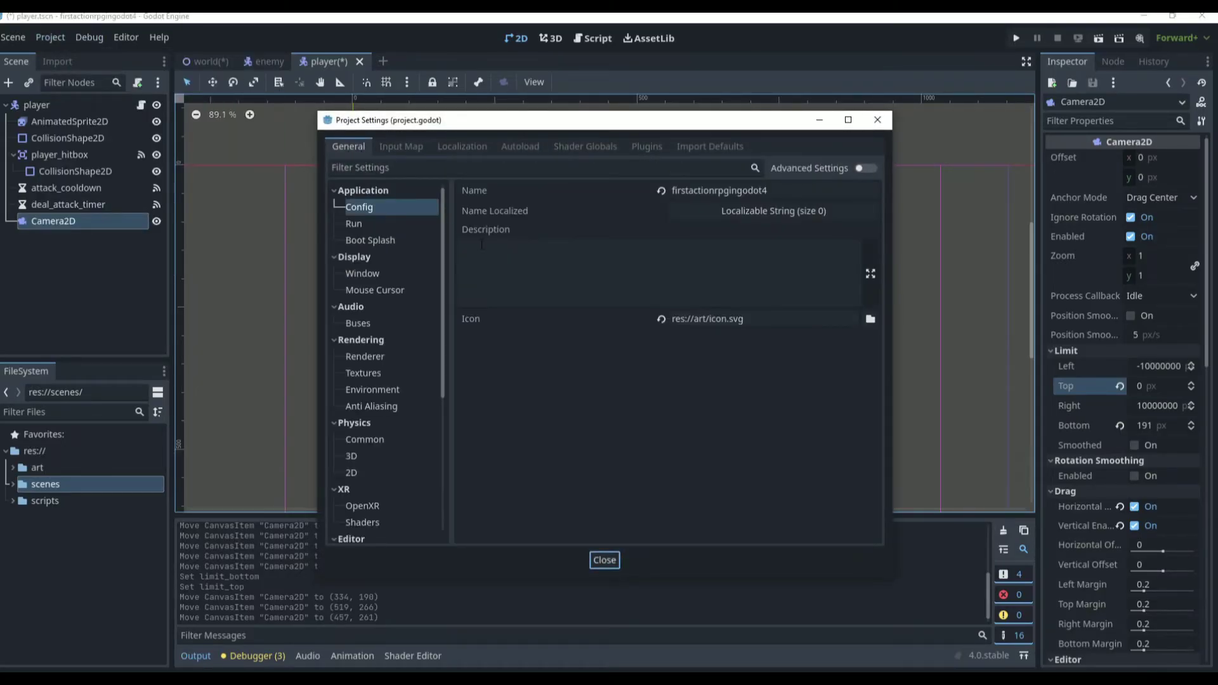
scroll(379, 298, down, 4)
scroll(374, 350, up, 1)
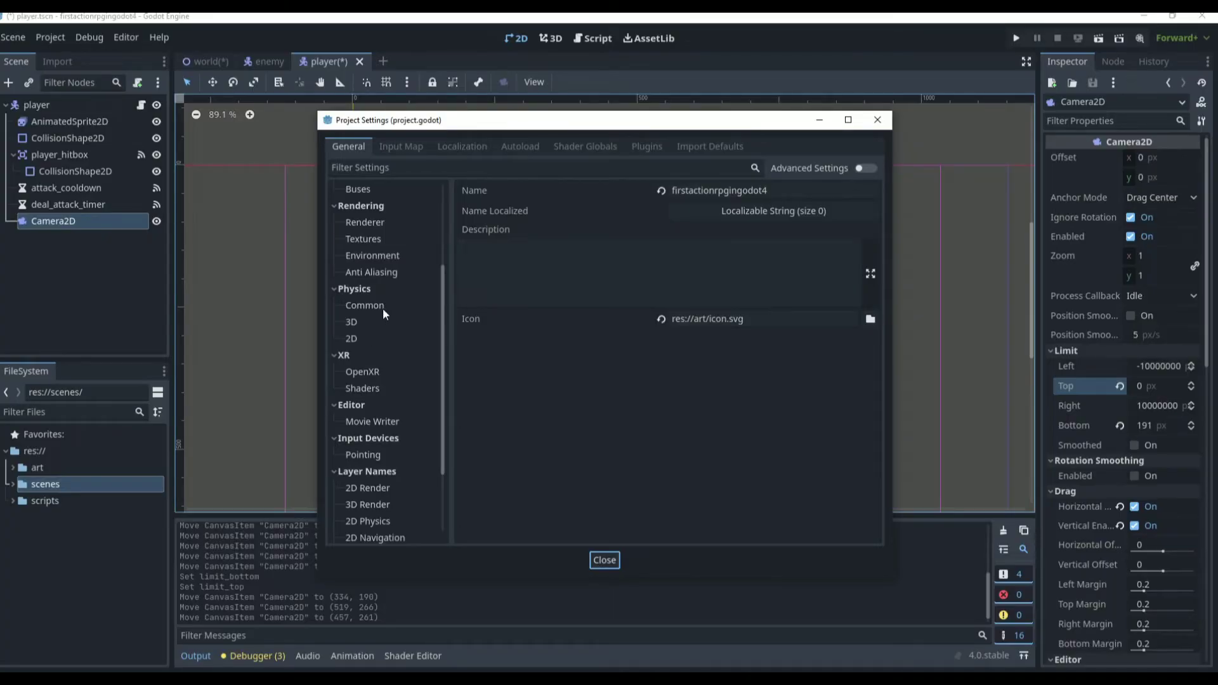
scroll(372, 367, down, 2)
scroll(372, 366, up, 2)
scroll(368, 261, up, 3)
click(365, 226)
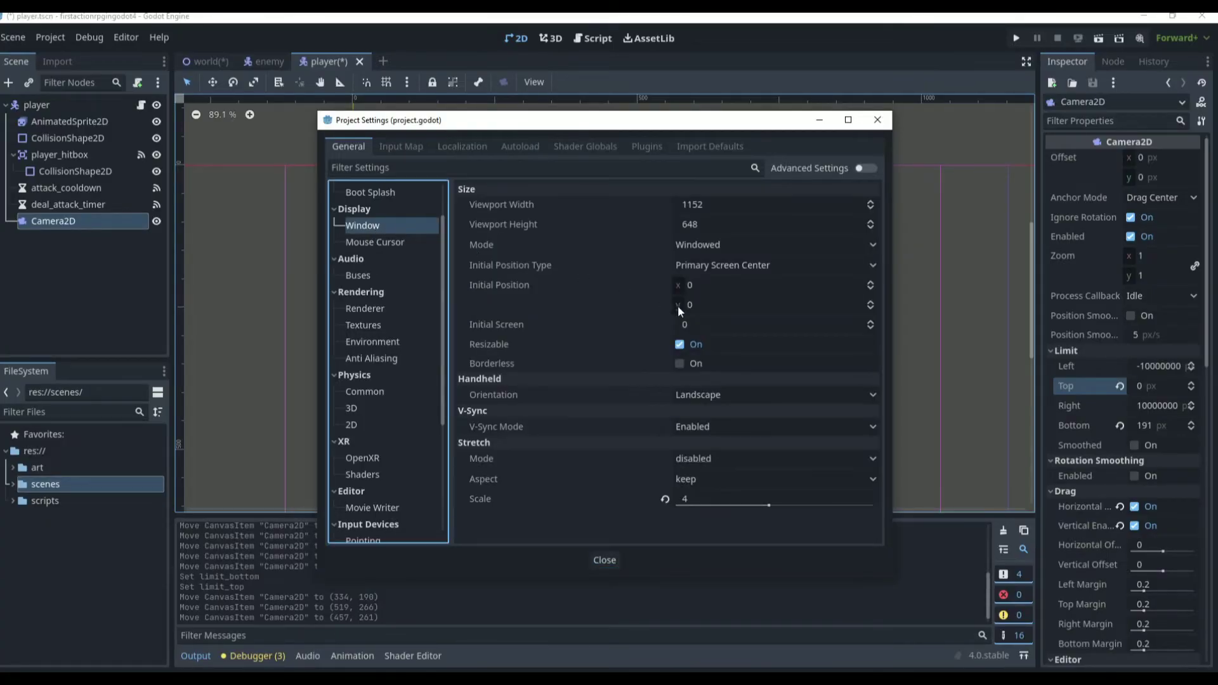
click(665, 499)
click(605, 560)
Step: Run the game from the world scene to test the camera
scroll(592, 417, down, 3)
scroll(596, 400, down, 5)
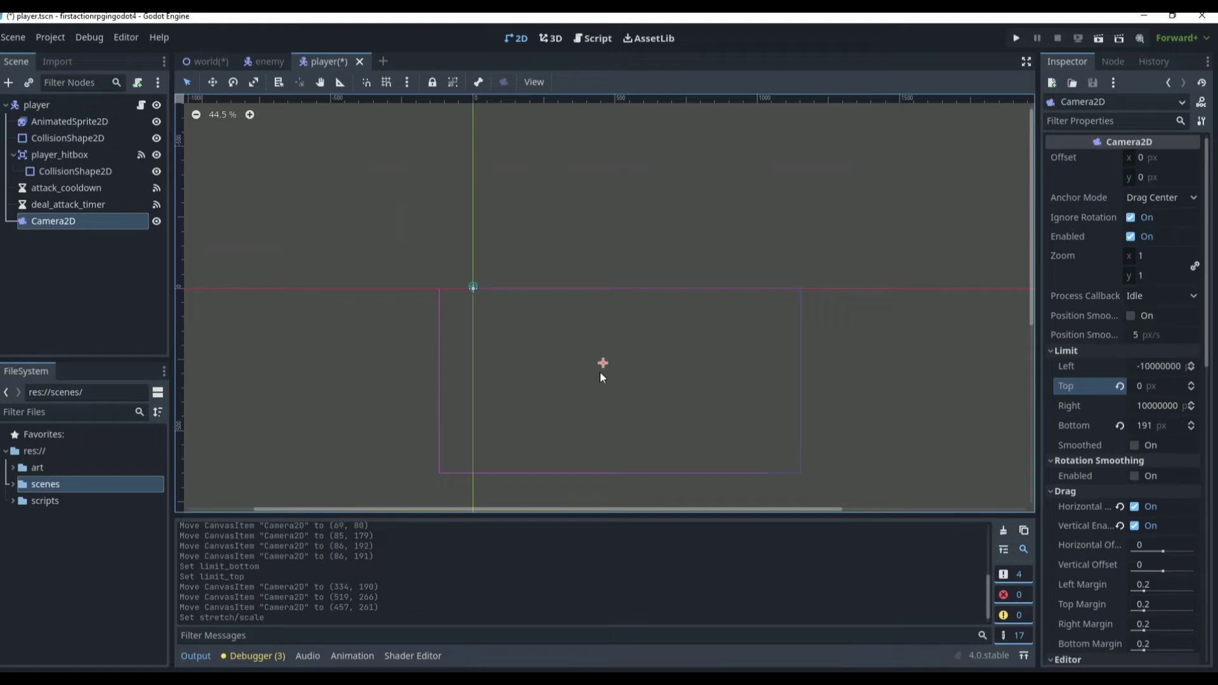
click(187, 64)
key(F5)
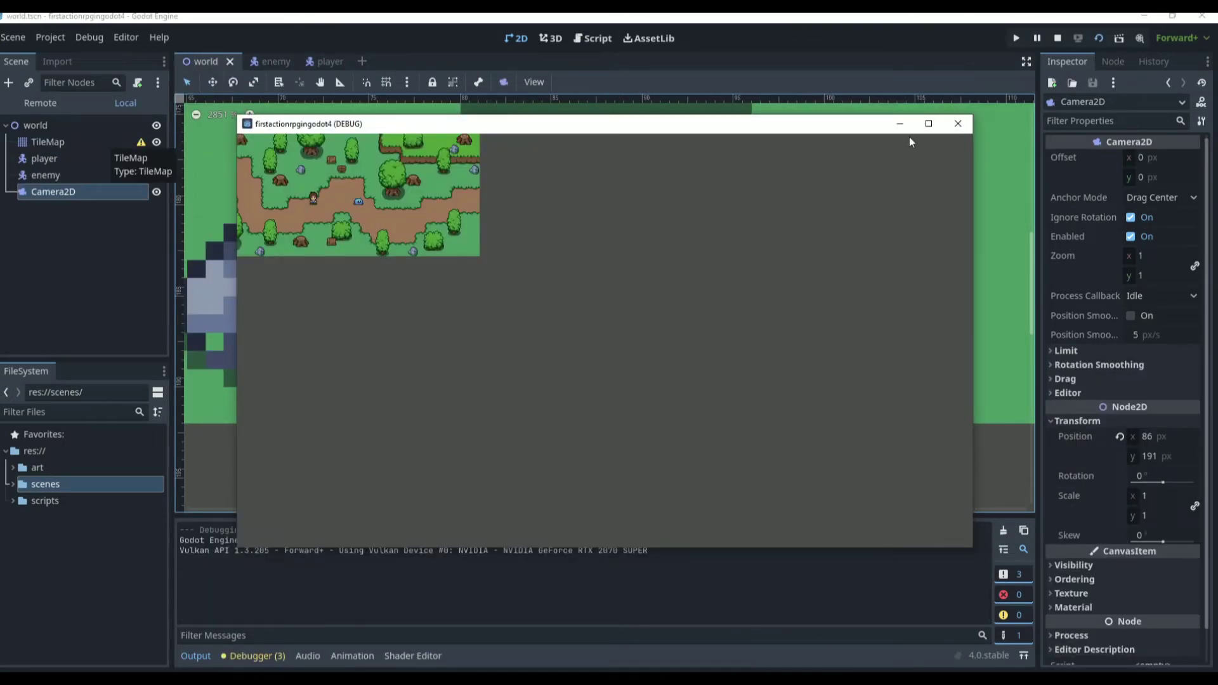
click(958, 124)
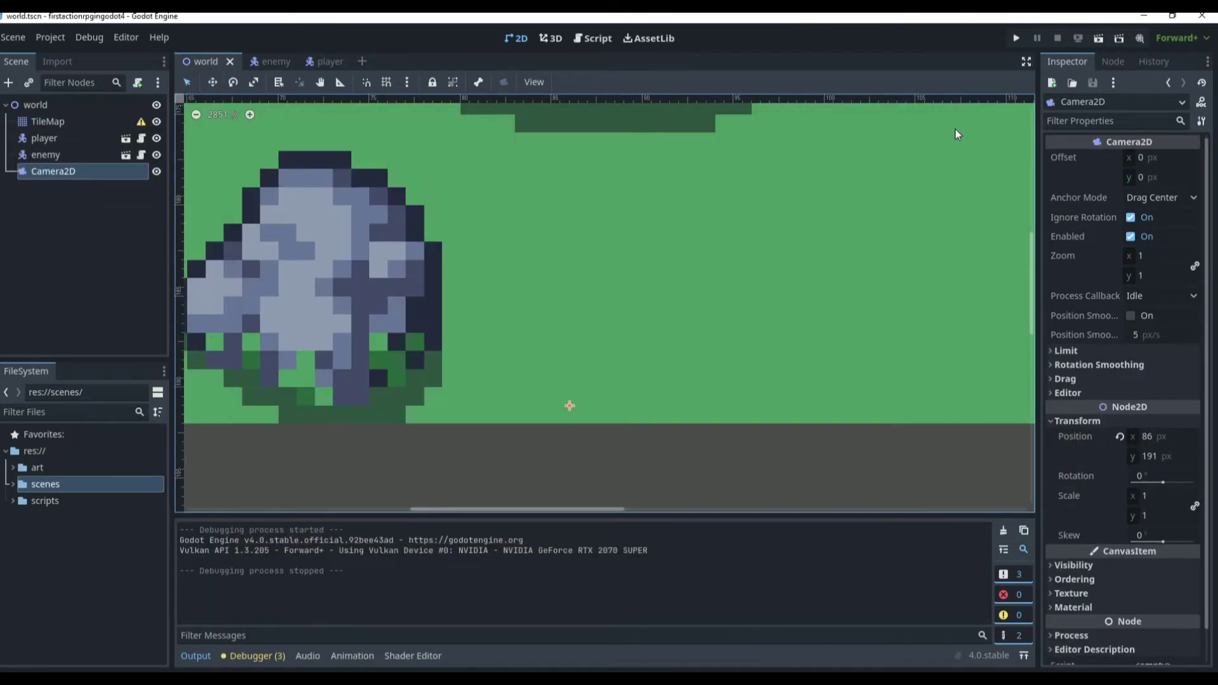
click(324, 62)
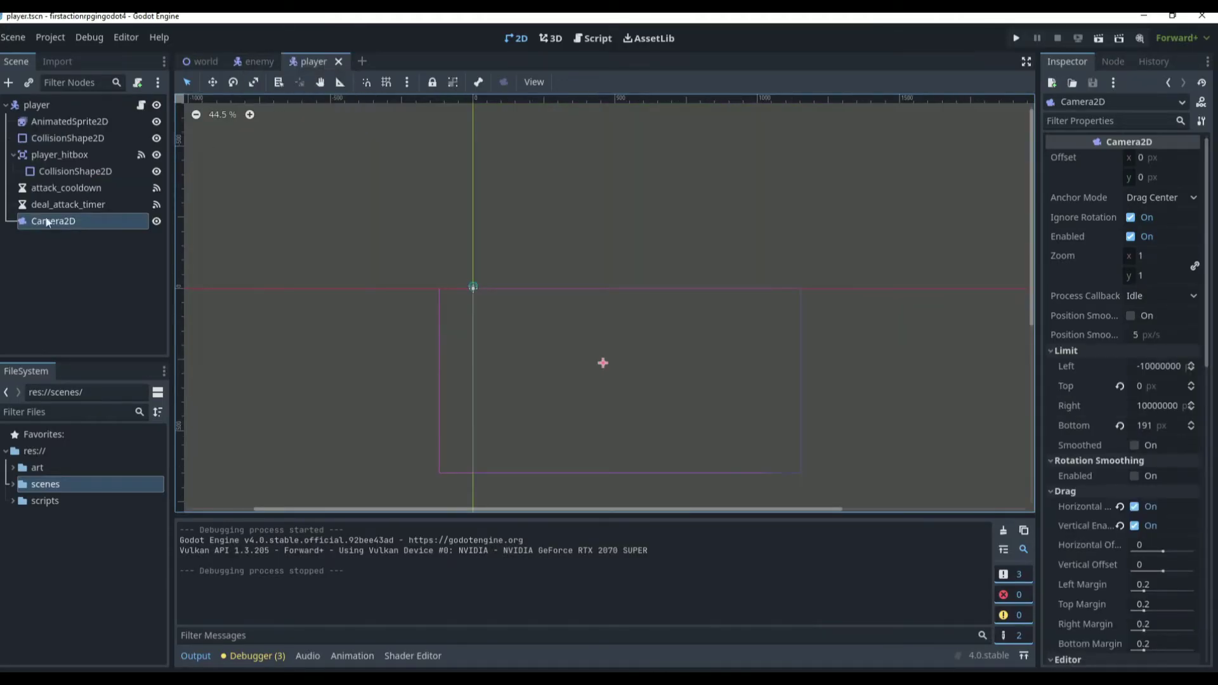
Step: Set the player Camera2D's zoom to 4 × 4
click(1133, 259)
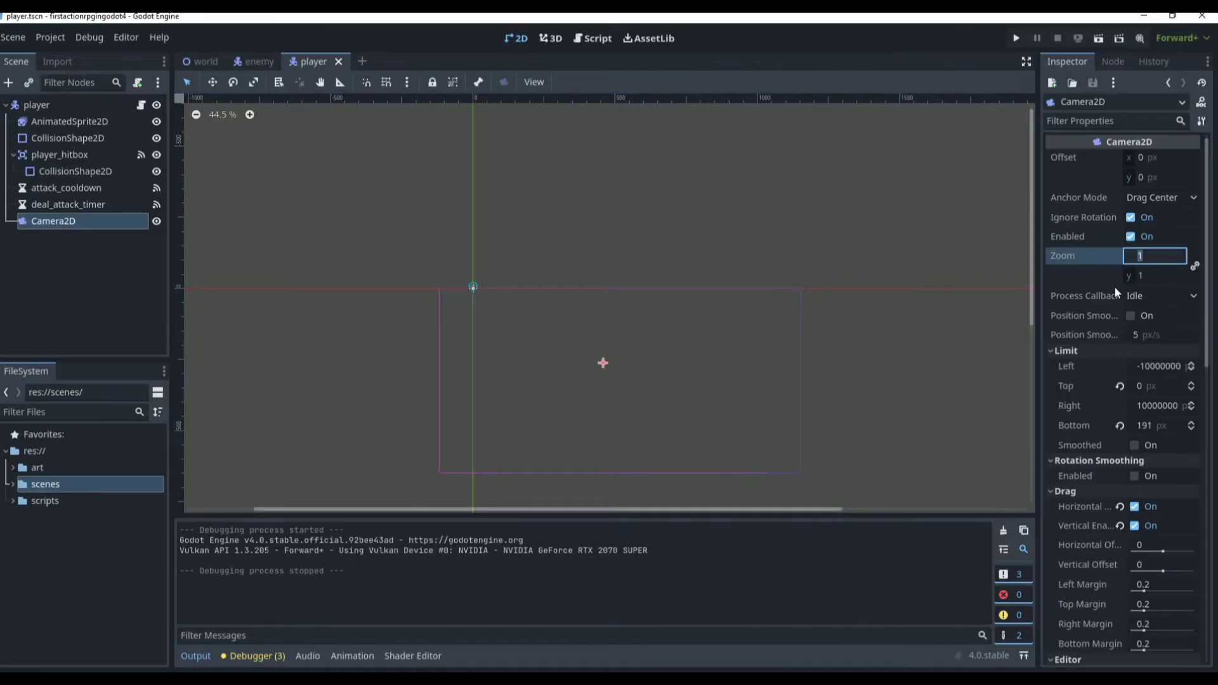
text(4)
click(1144, 276)
key(Return)
Step: Drag the player's camera up-left to position 143, 29
scroll(658, 330, up, 4)
drag(543, 402, 349, 269)
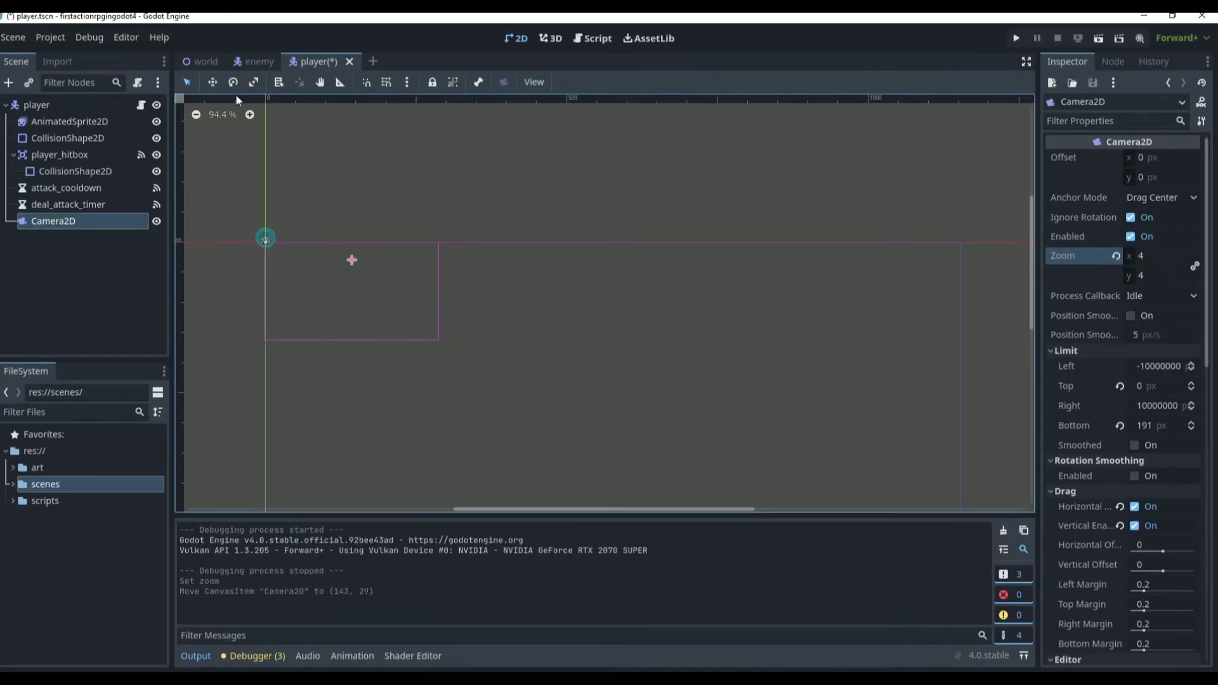
click(198, 62)
Step: Drag the world's Camera2D onto the tile map's left edge
scroll(539, 330, down, 6)
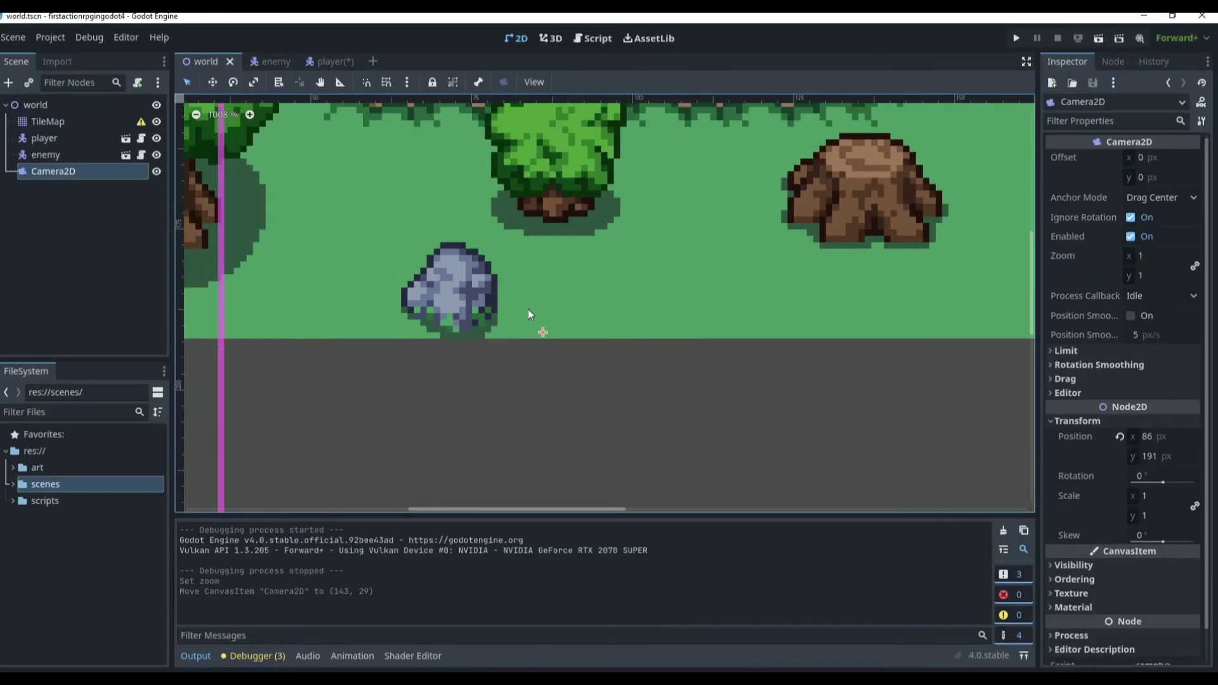
drag(535, 326, 322, 256)
scroll(325, 250, up, 10)
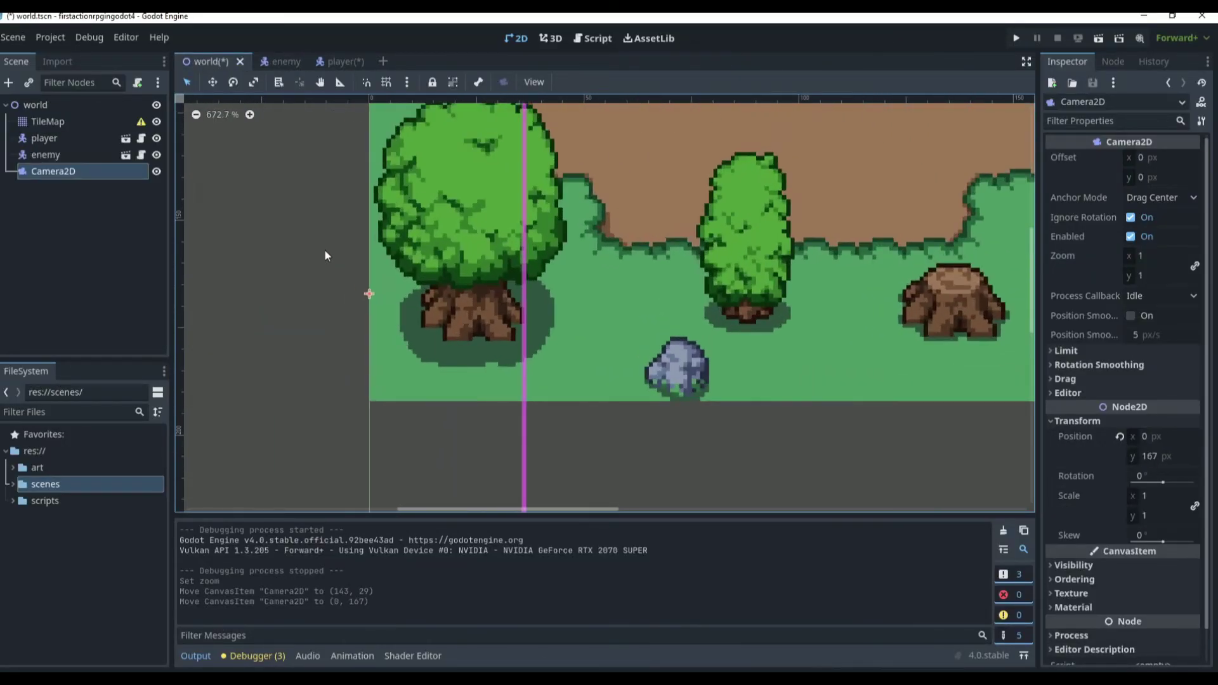
scroll(391, 354, up, 3)
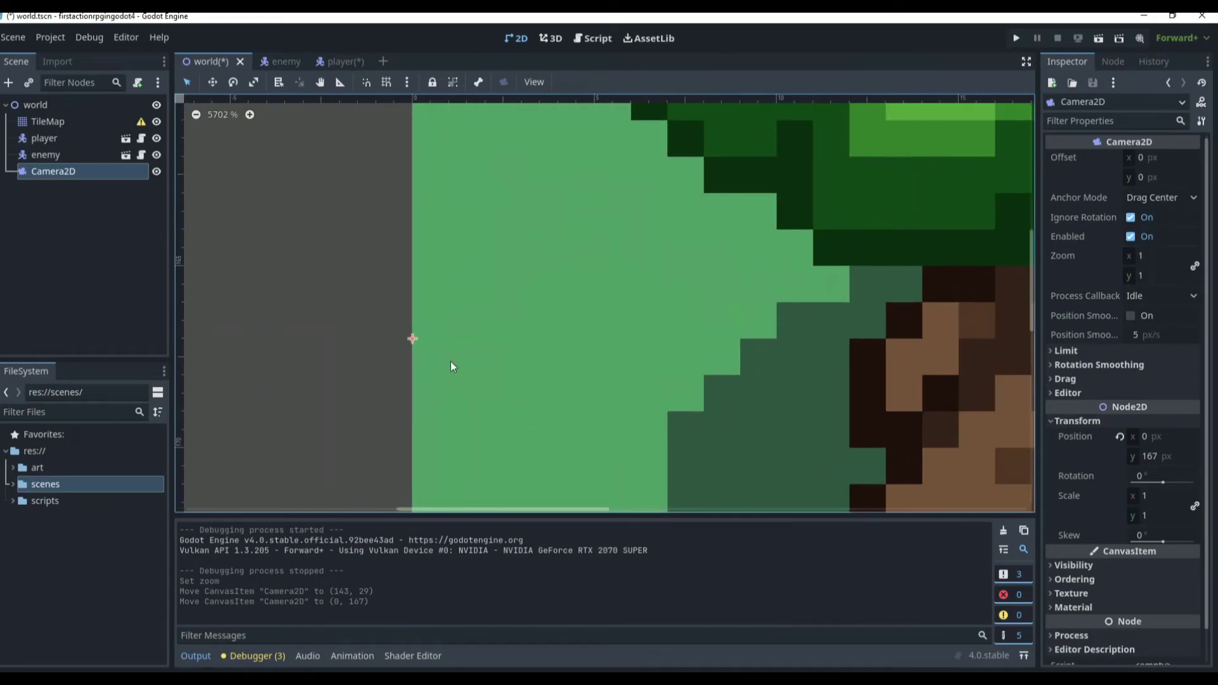
scroll(501, 286, down, 14)
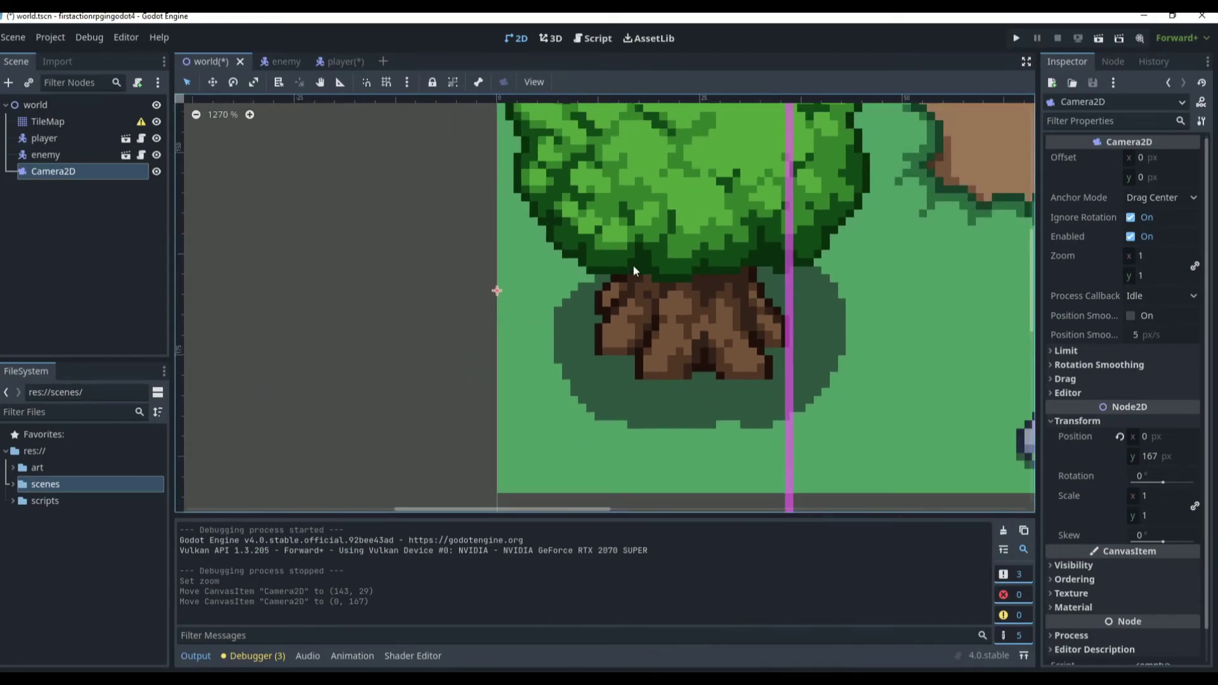
scroll(893, 264, down, 5)
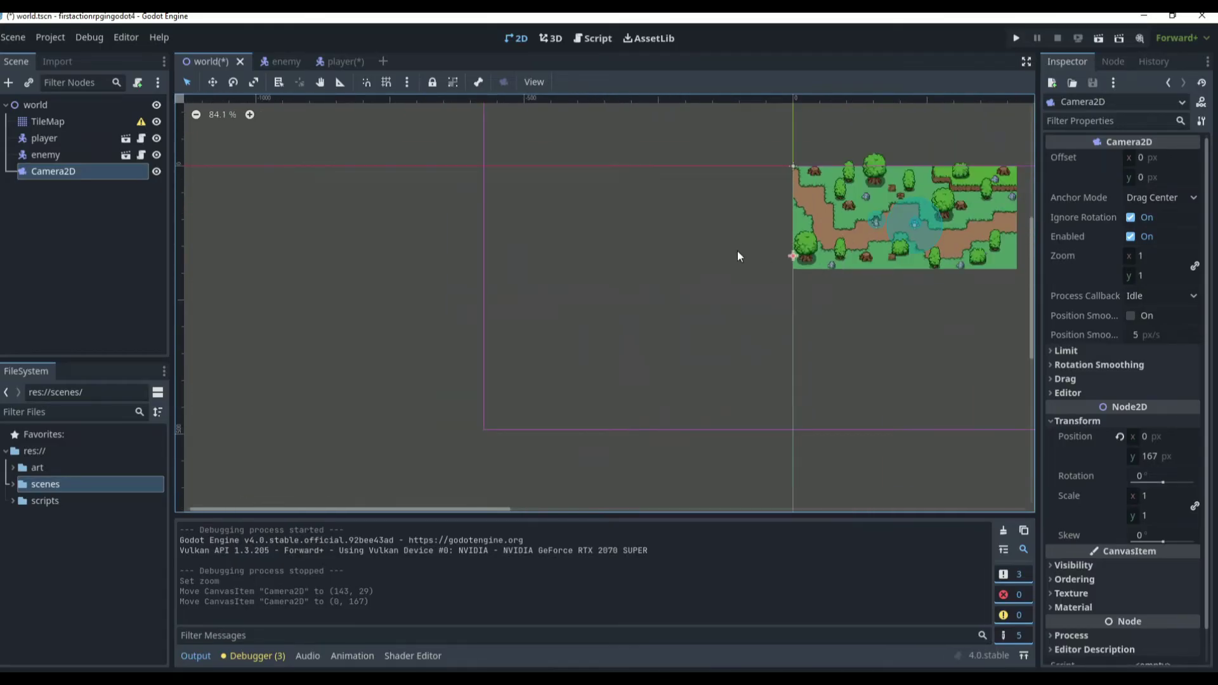
Step: Place the world's Camera2D exactly on the map's right edge at 415, 156
drag(798, 258, 1017, 251)
scroll(858, 230, down, 2)
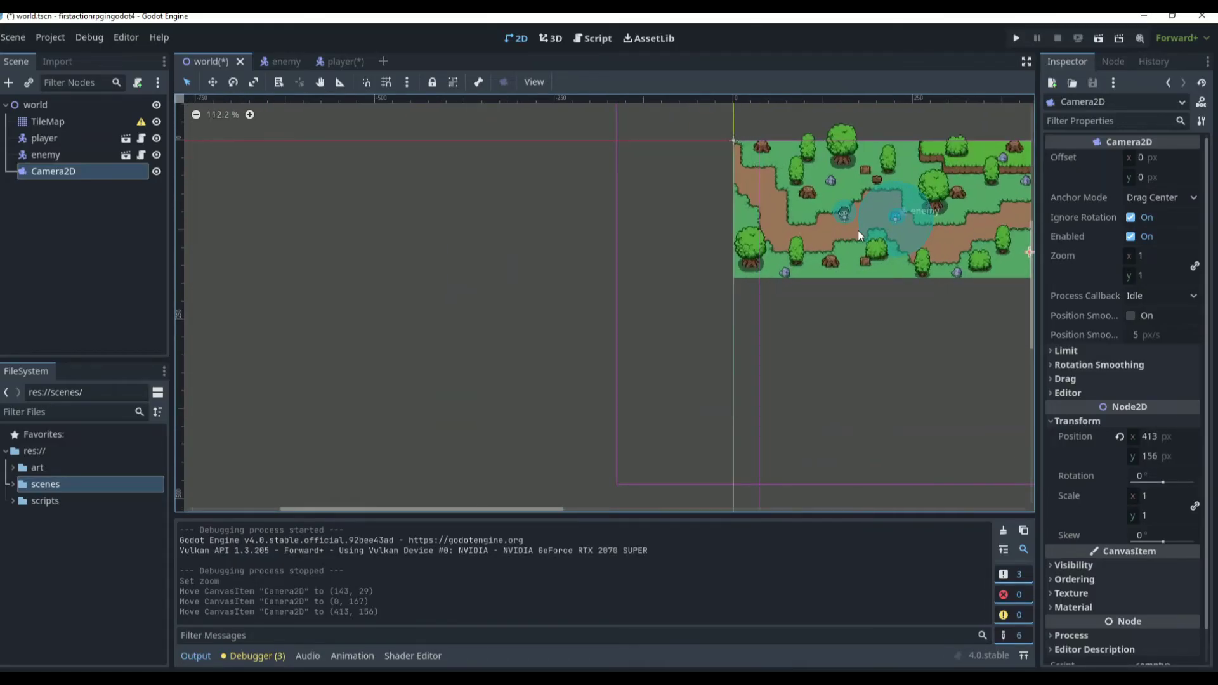
scroll(740, 234, up, 12)
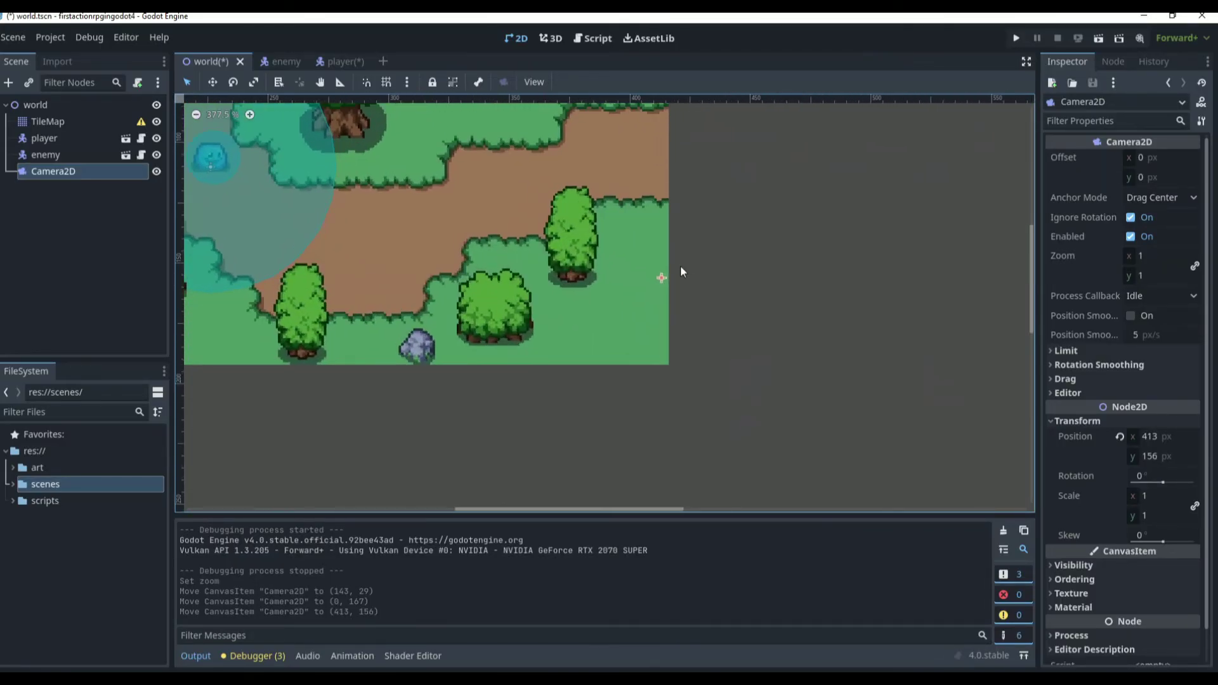
scroll(644, 283, up, 1)
drag(643, 283, 656, 287)
scroll(668, 286, up, 4)
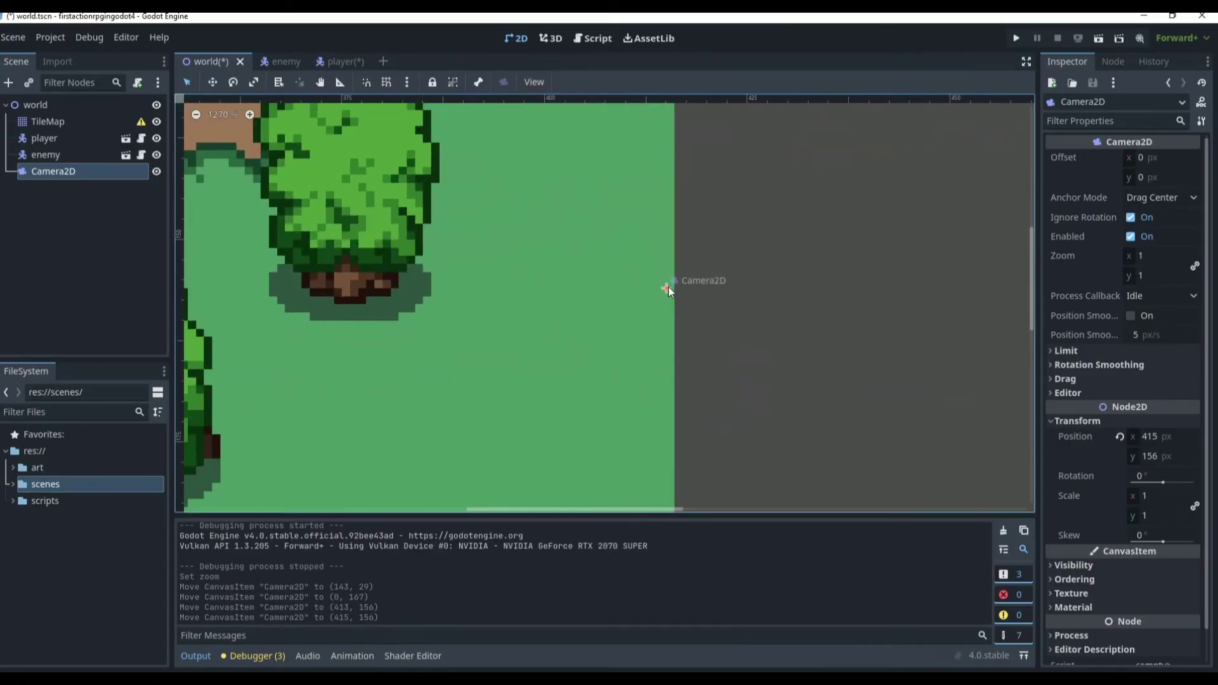
scroll(668, 286, up, 1)
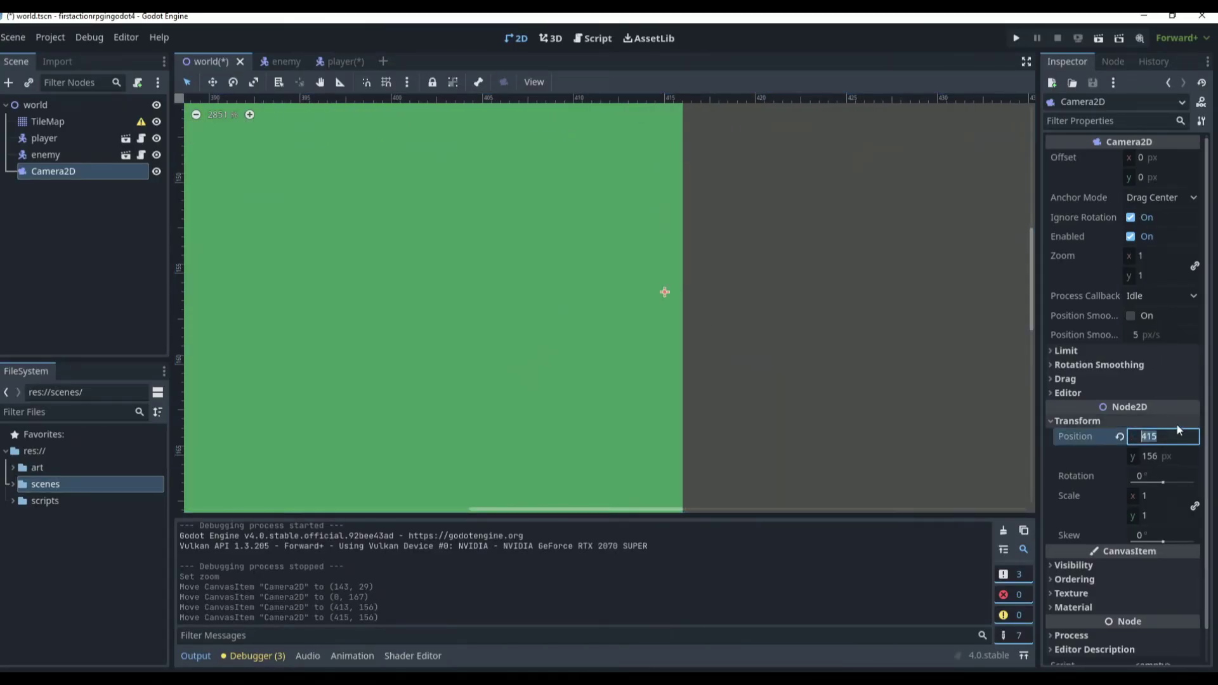
click(337, 58)
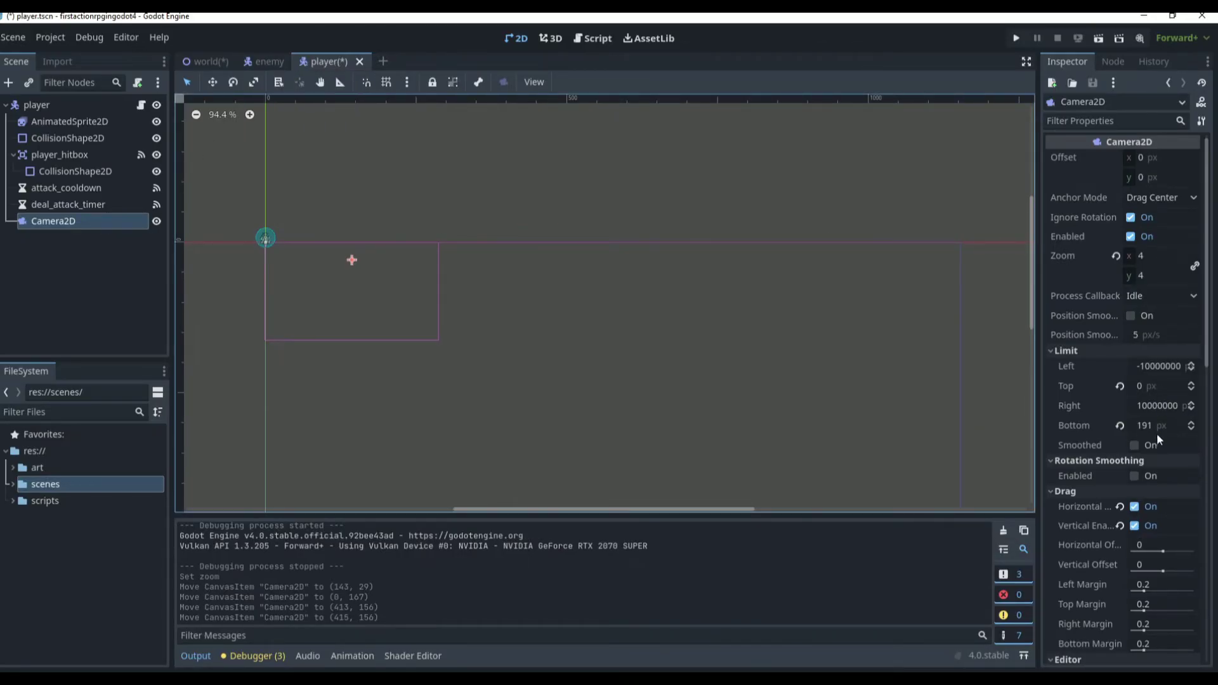
Step: Set the player Camera2D's Limit Left to 0 and Limit Right to 415
click(1156, 366)
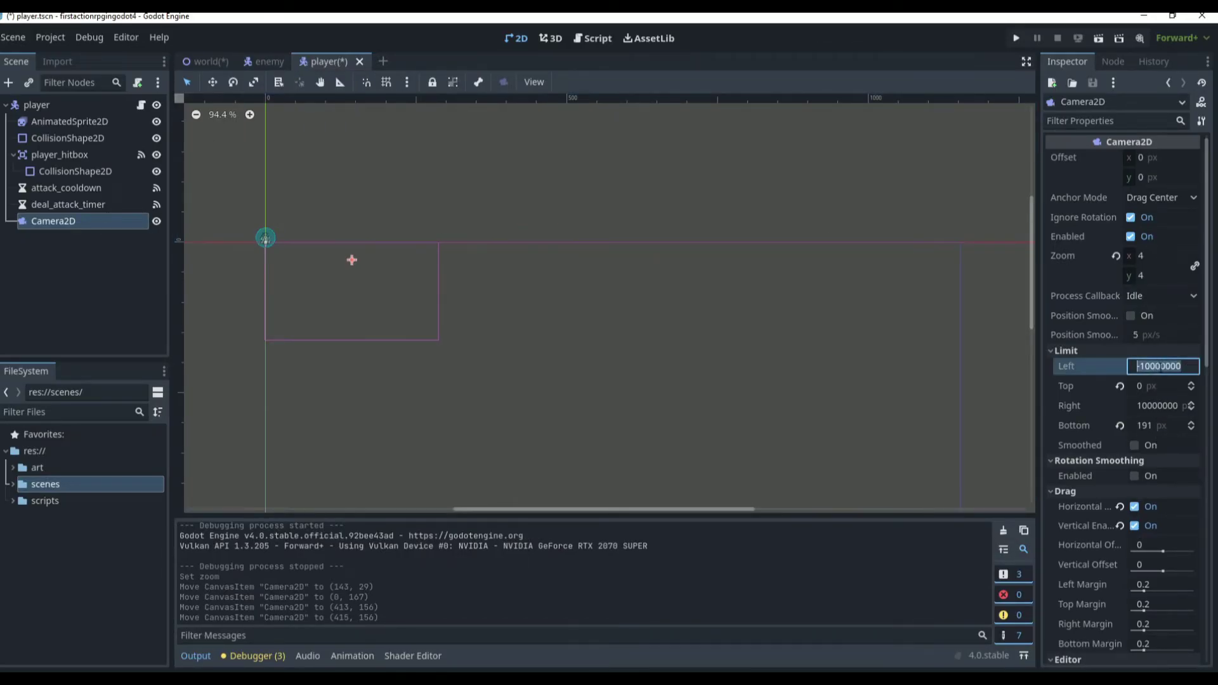
text(0)
key(Return)
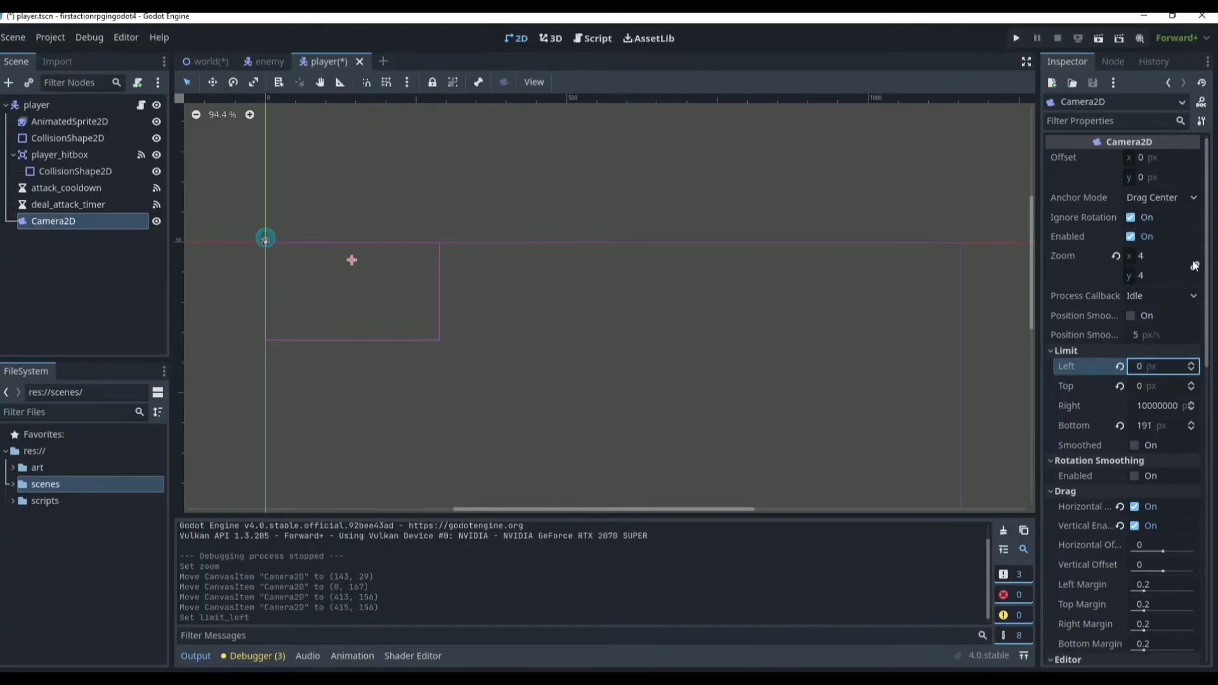
click(1172, 427)
click(1165, 406)
text(415)
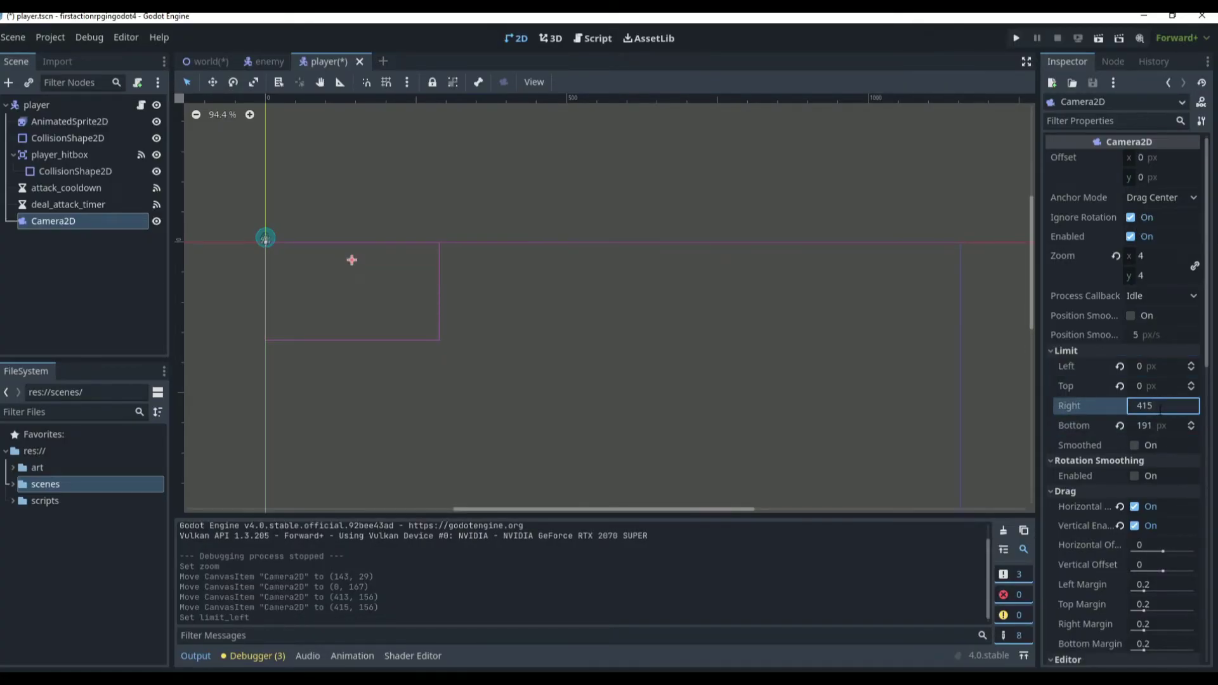
key(Return)
scroll(277, 198, up, 4)
drag(397, 291, 250, 272)
click(1079, 158)
Step: Delete the world scene's own Camera2D node, leaving TileMap, player and enemy
click(199, 60)
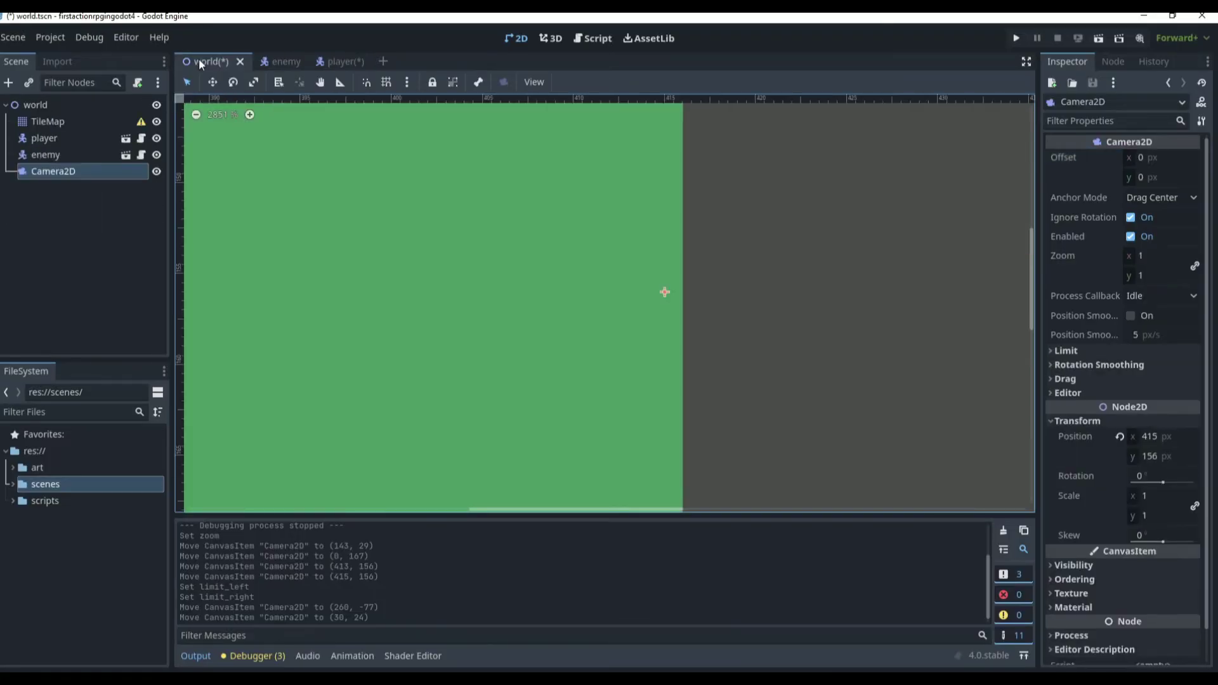
click(77, 171)
key(Delete)
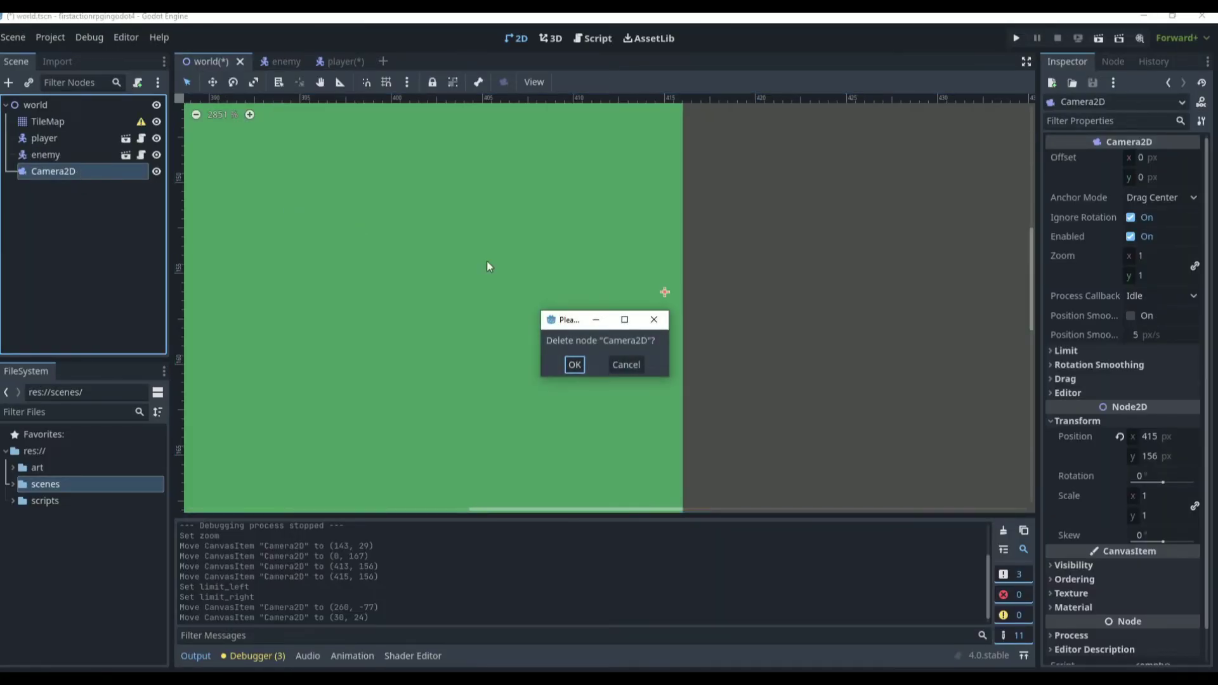
click(575, 364)
scroll(557, 349, down, 10)
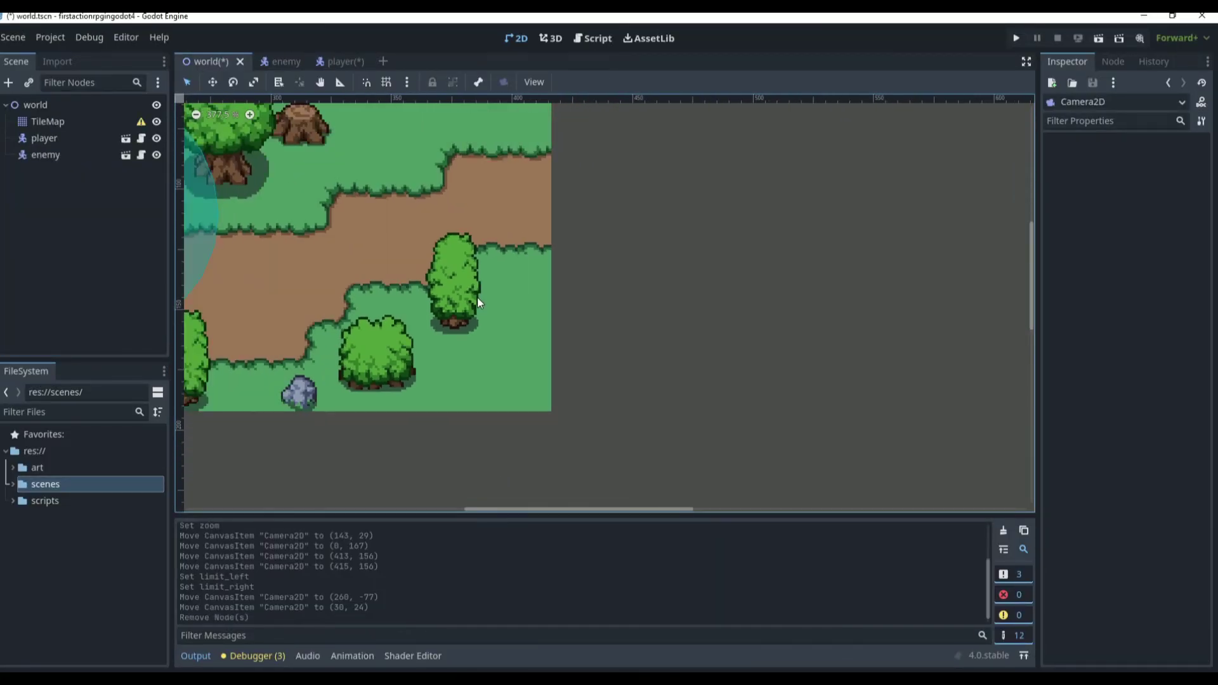
Step: Run the game with F5 and walk the player around to check the camera follows
key(F5)
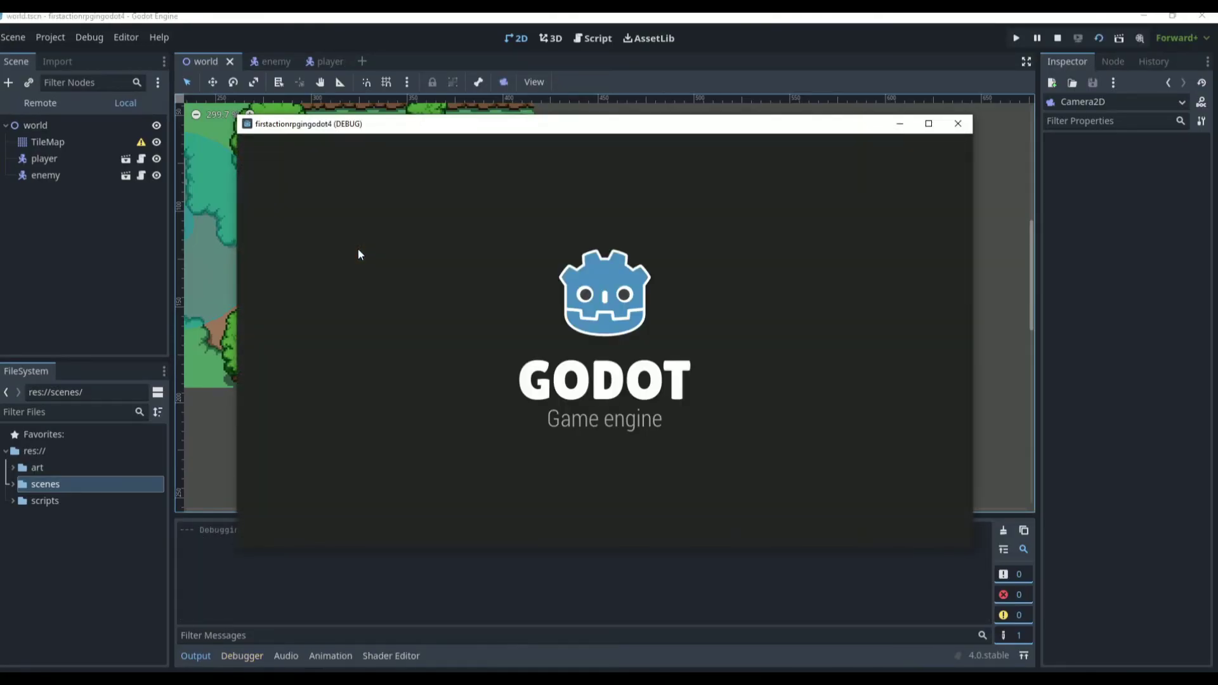
key(Down)
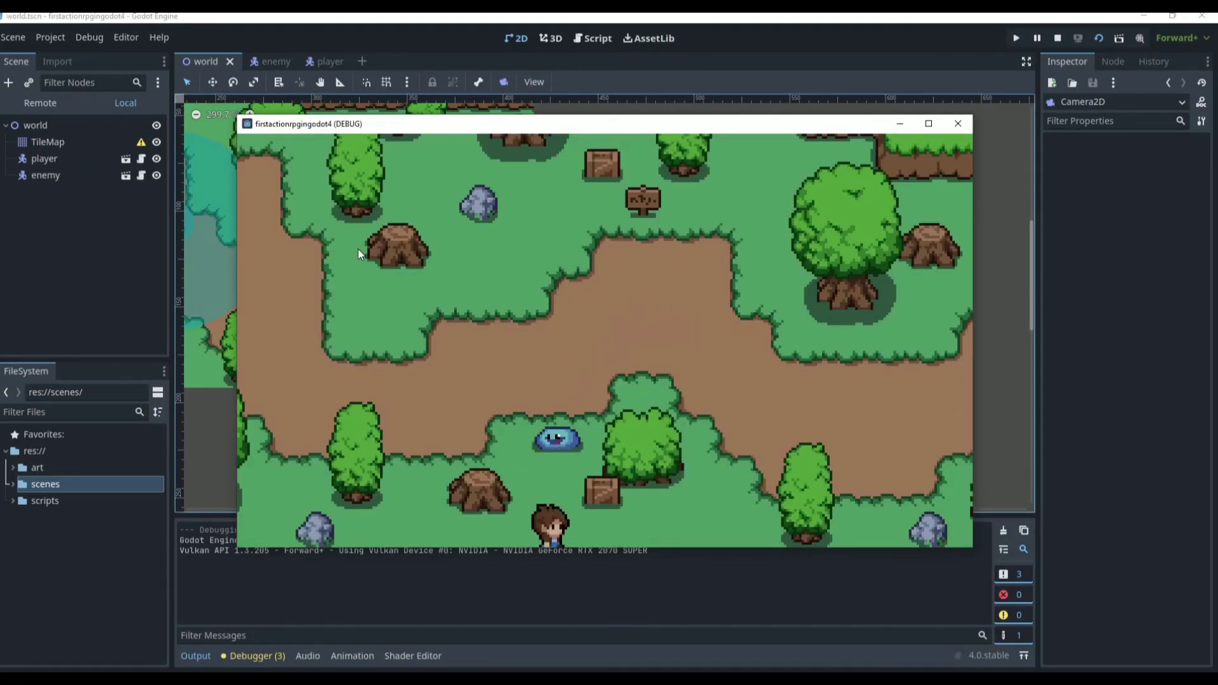
key(Right)
key(Up)
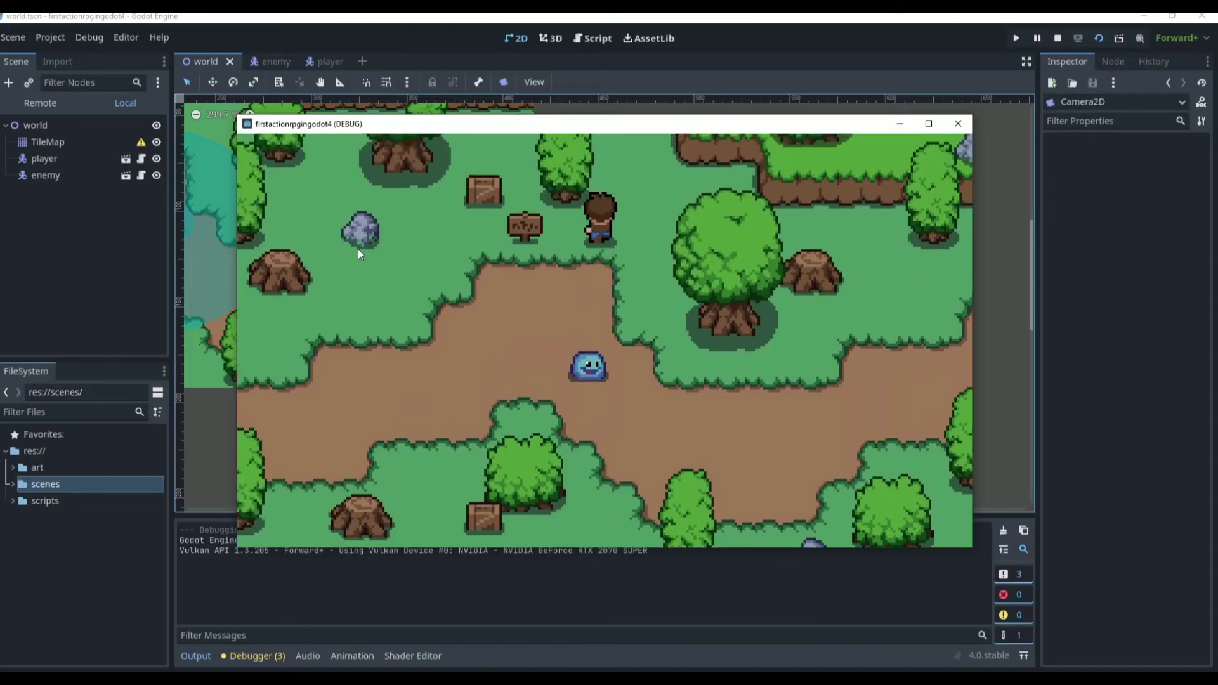
key(Left)
key(Right)
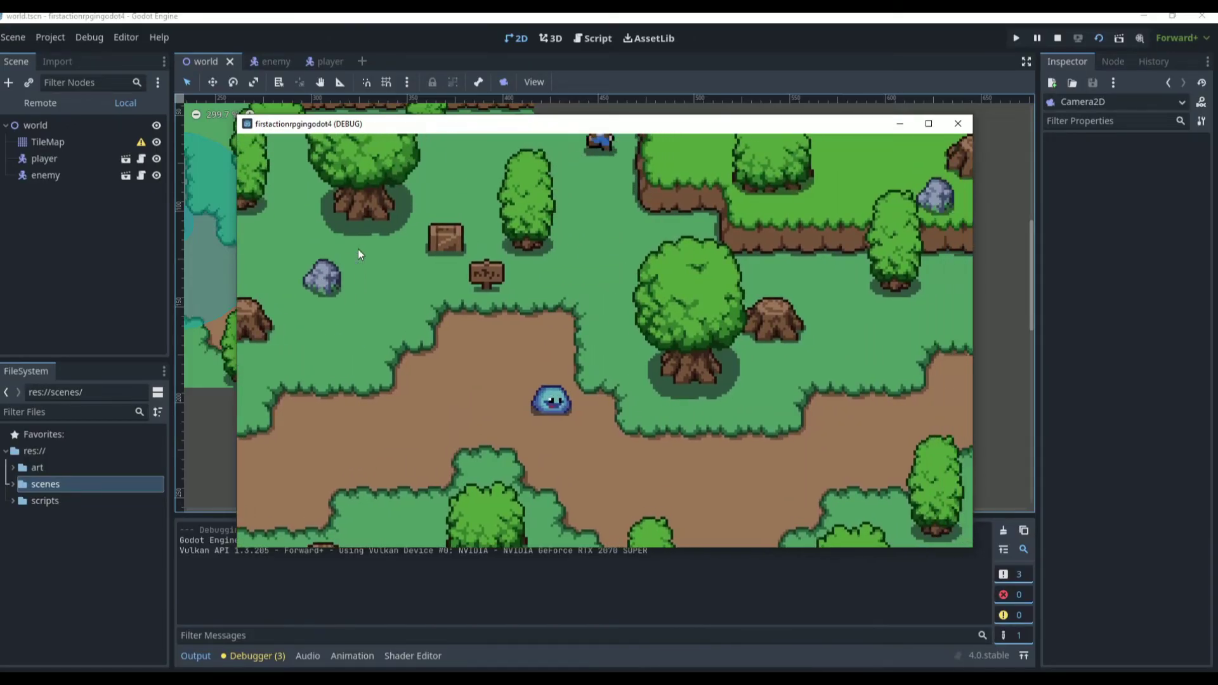
key(Down)
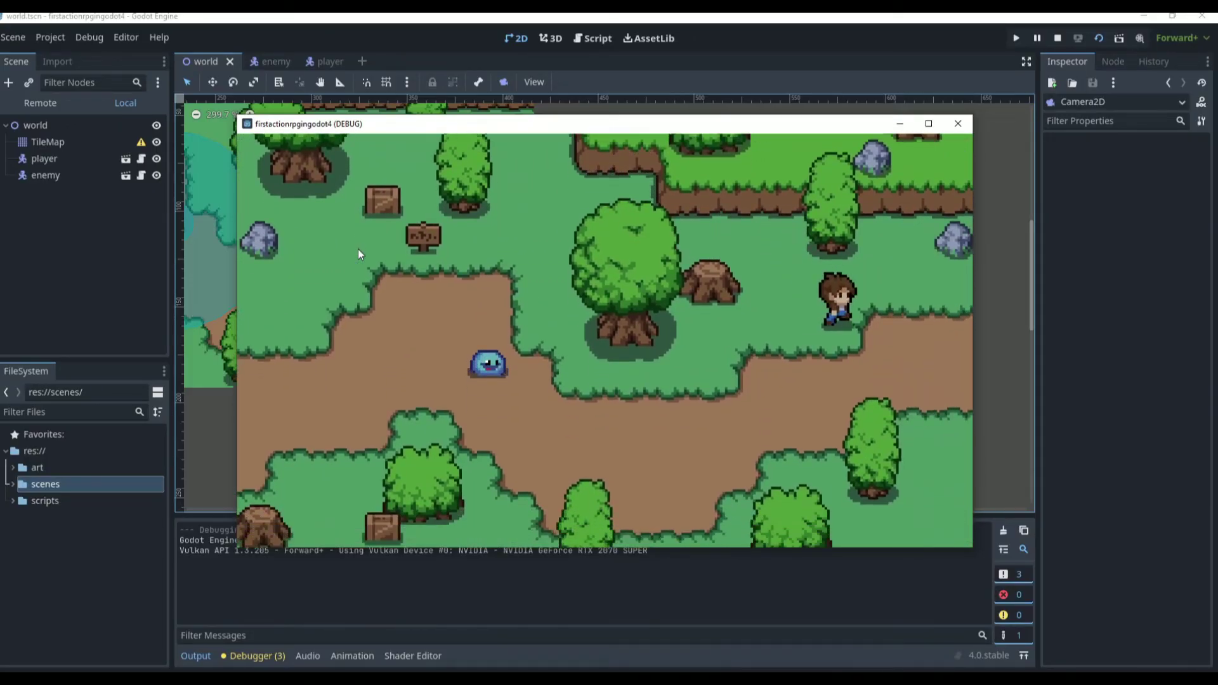
key(Left)
key(Up)
key(Left)
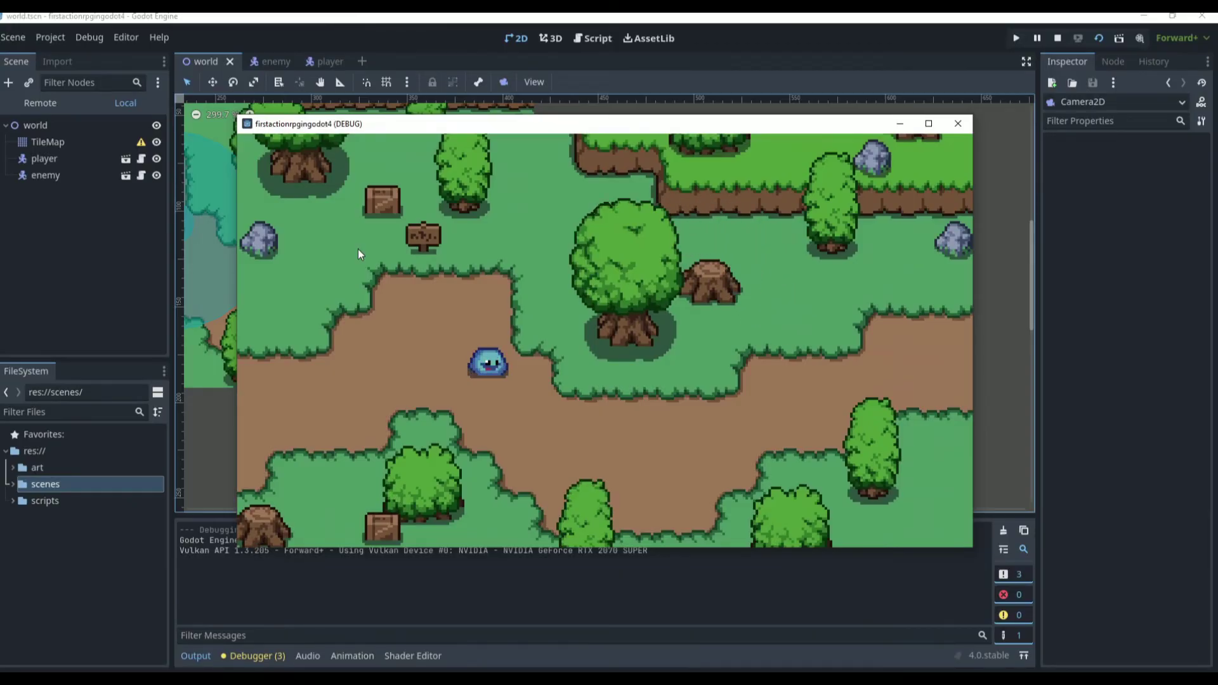
key(Up)
key(Down)
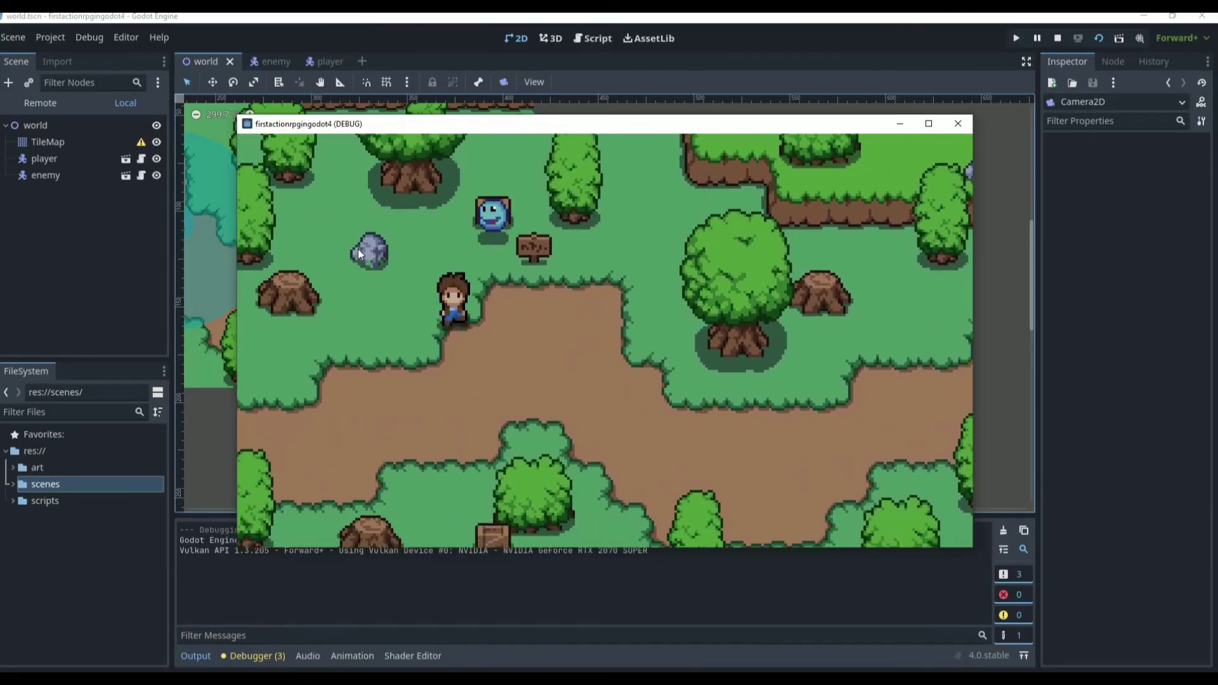
key(Up)
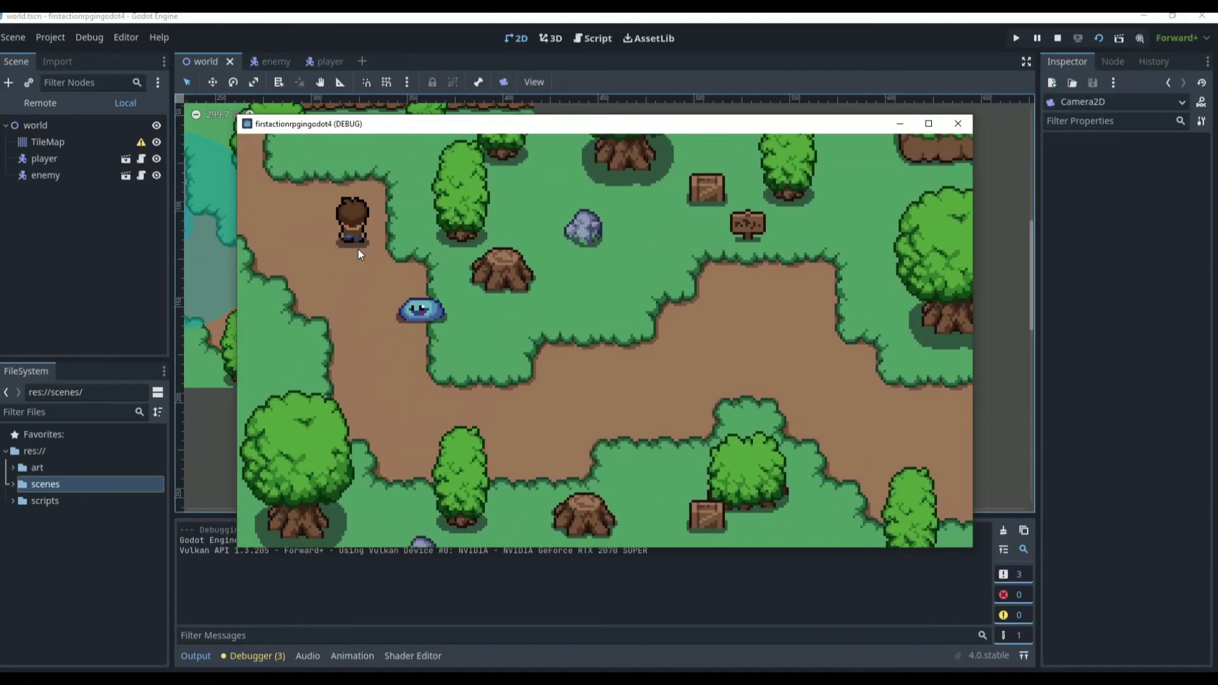
key(Right)
key(Down)
Step: Attack the slime, keep walking around, then stop the running game
key(Down)
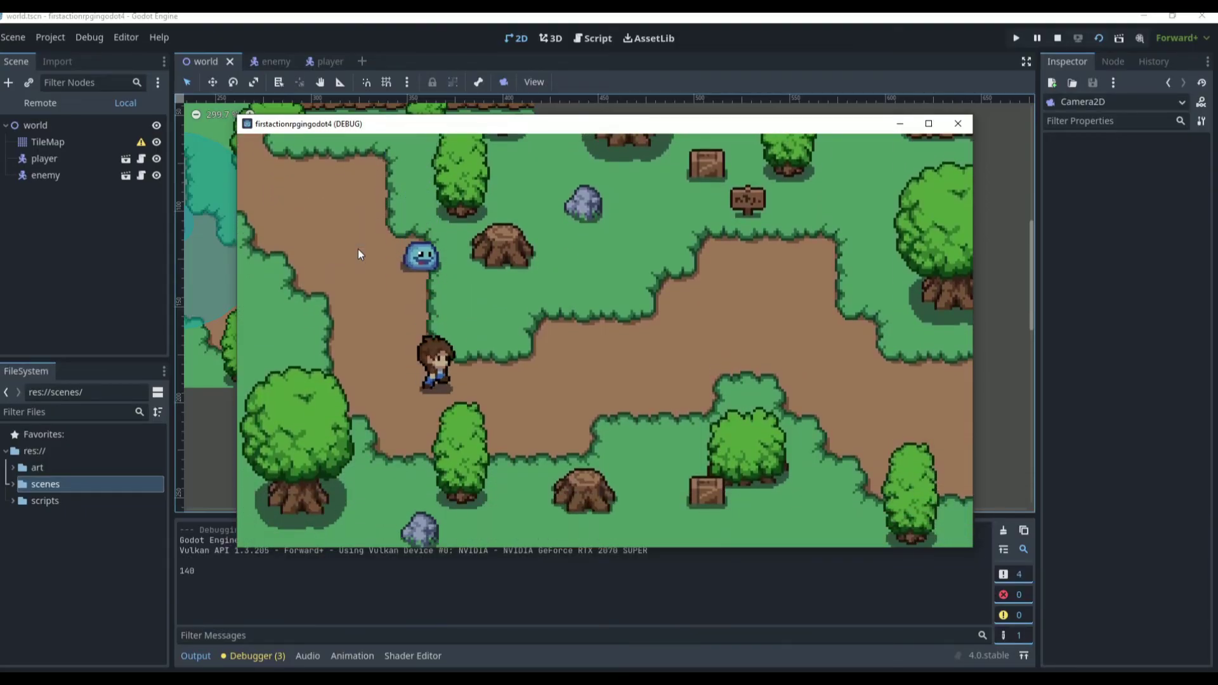
key(j)
key(j)
key(j)
key(j)
key(j)
key(Down)
key(Up)
key(Right)
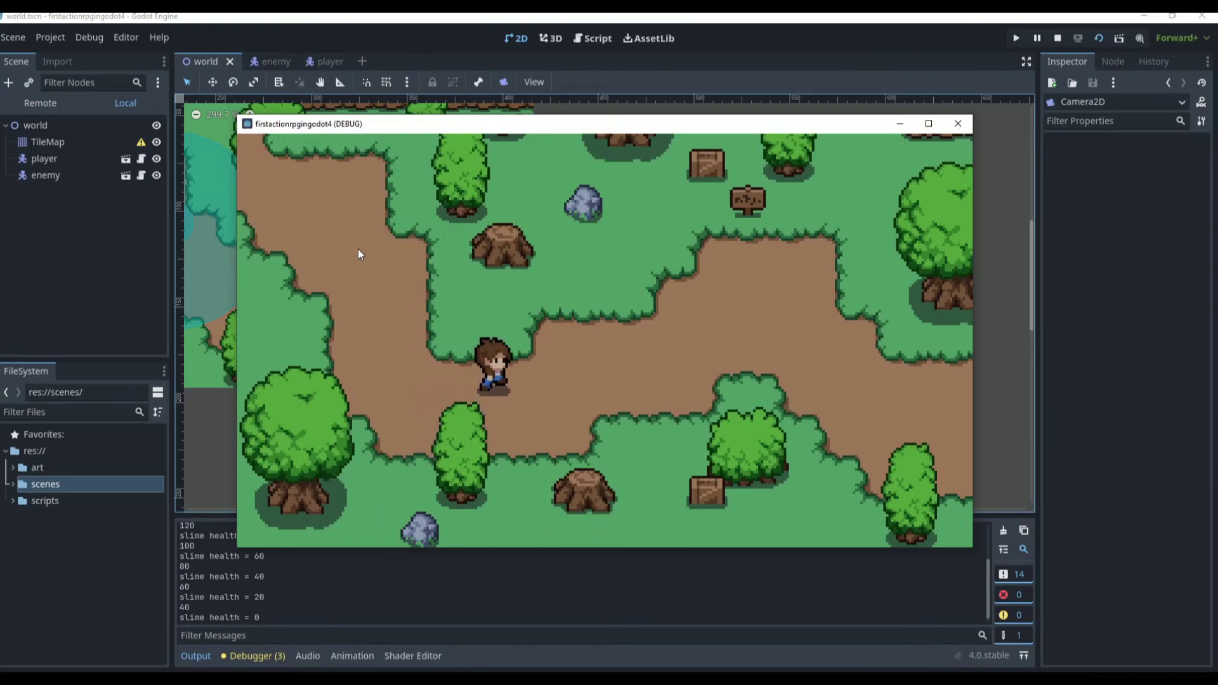
key(Down)
key(Right)
key(Right)
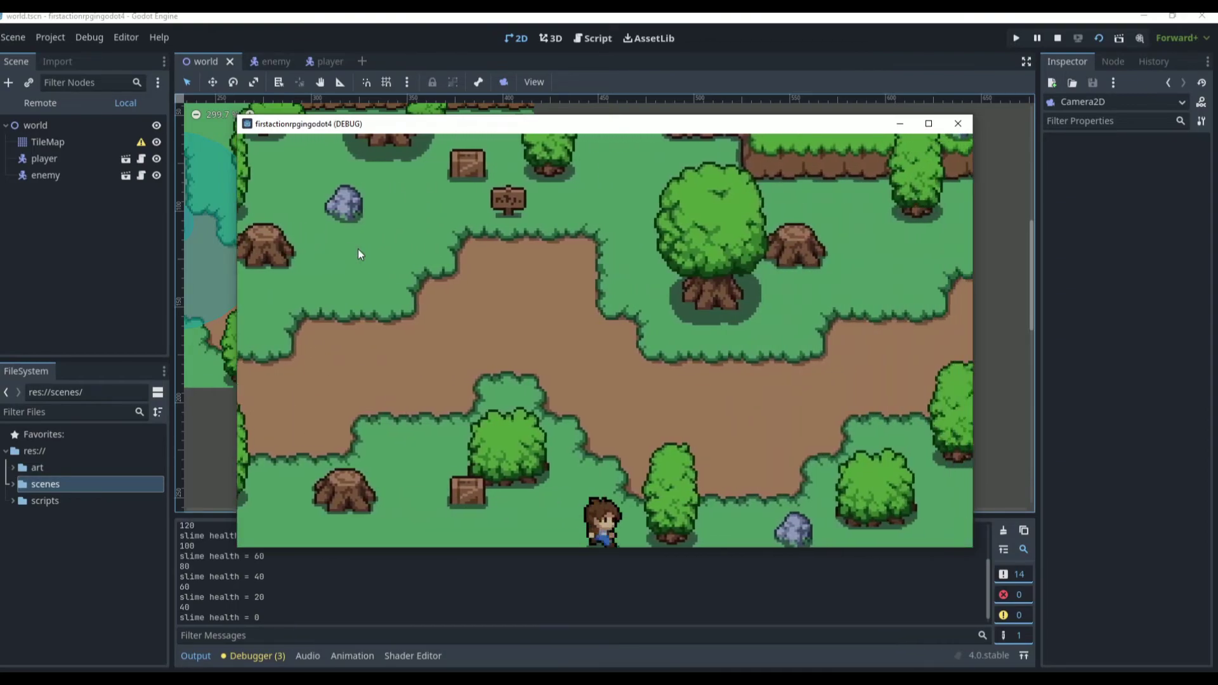
key(Up)
key(Right)
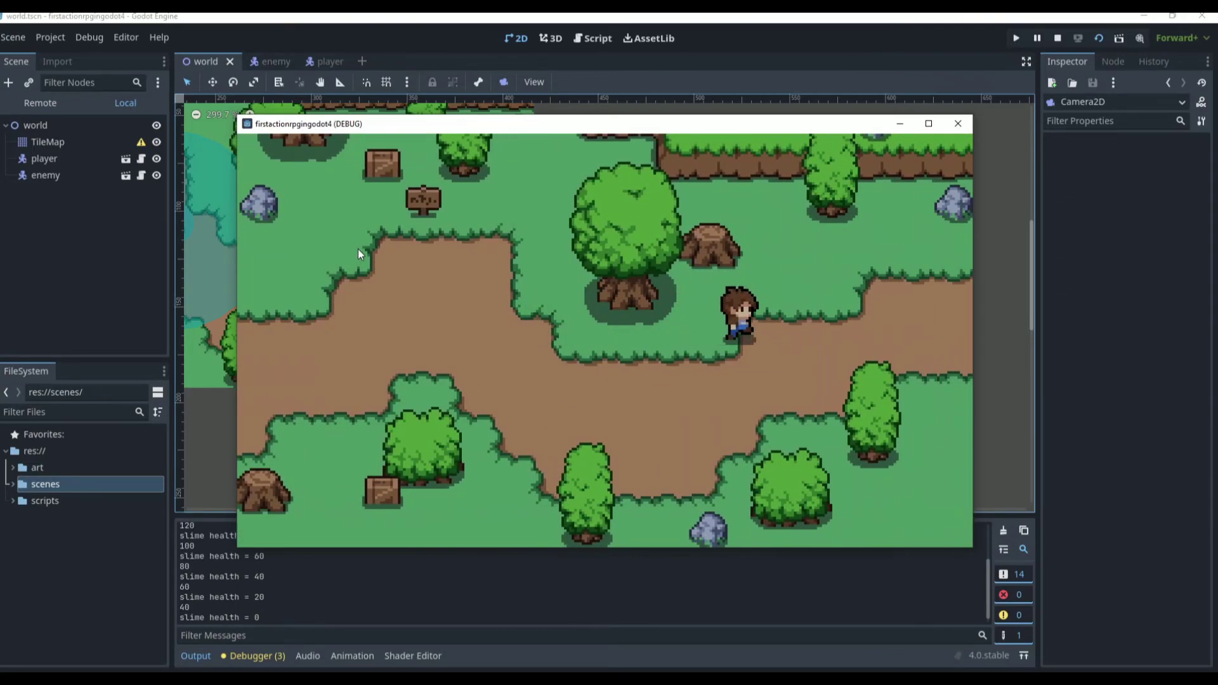
click(958, 124)
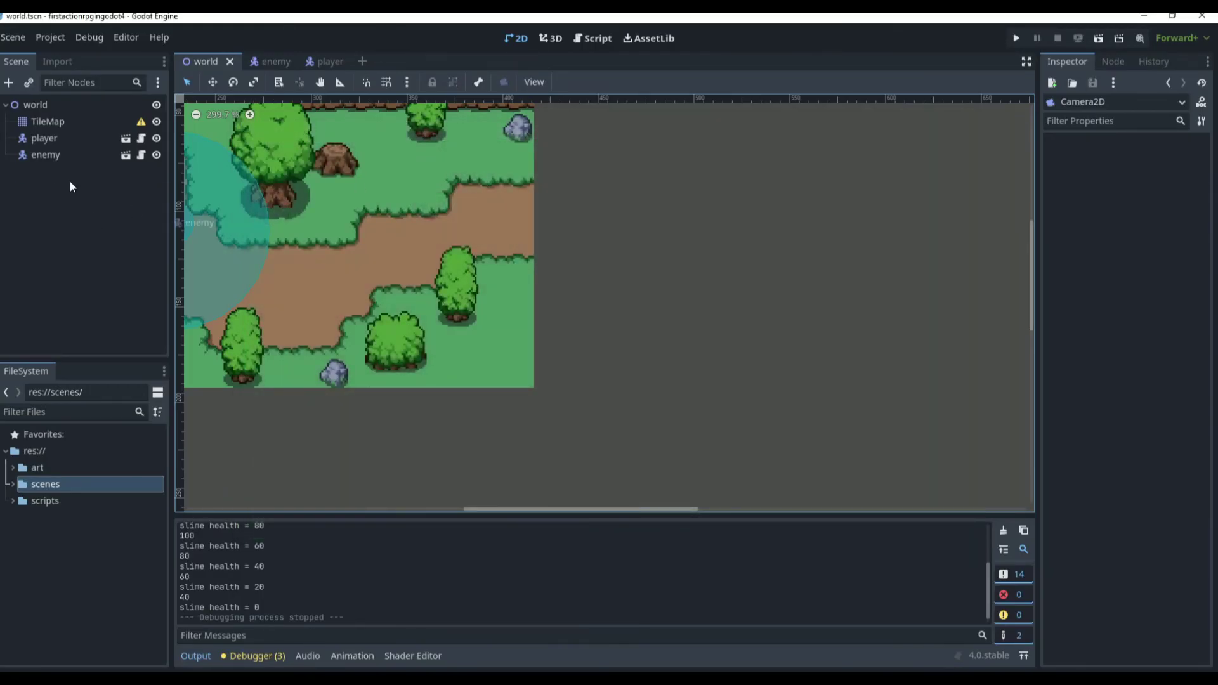
Step: Enable Limit Smoothed and Rotation Smoothing on the player's Camera2D
click(322, 61)
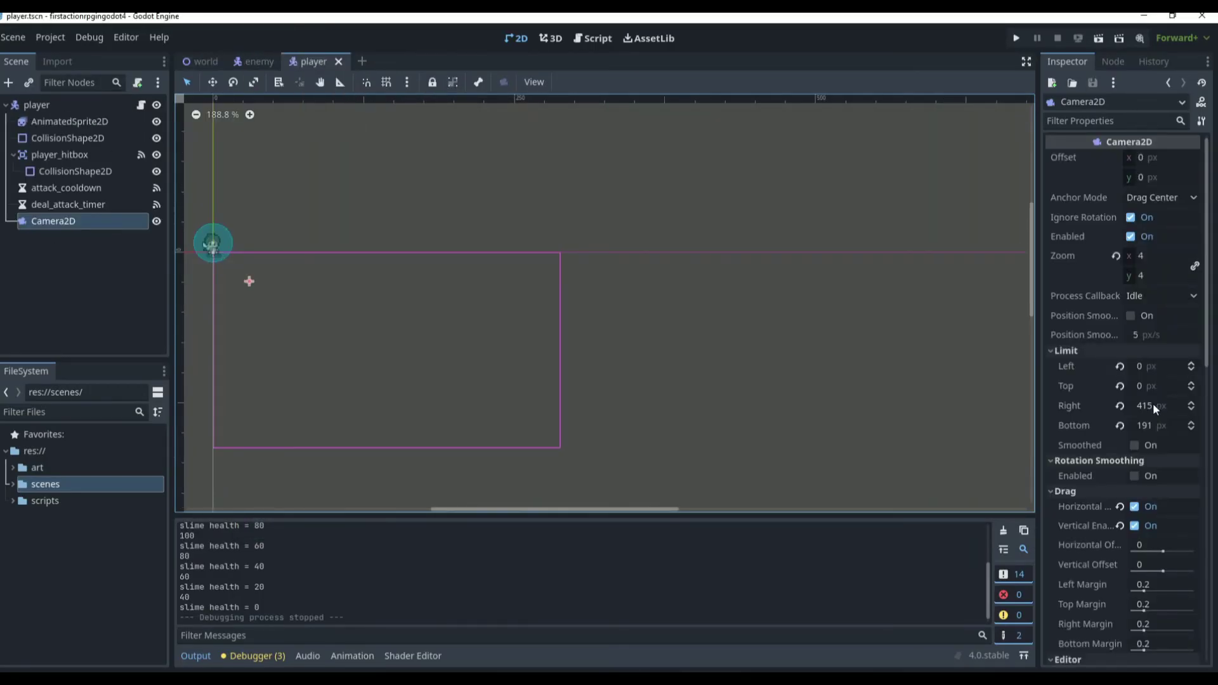
scroll(1152, 406, down, 5)
scroll(1139, 425, up, 5)
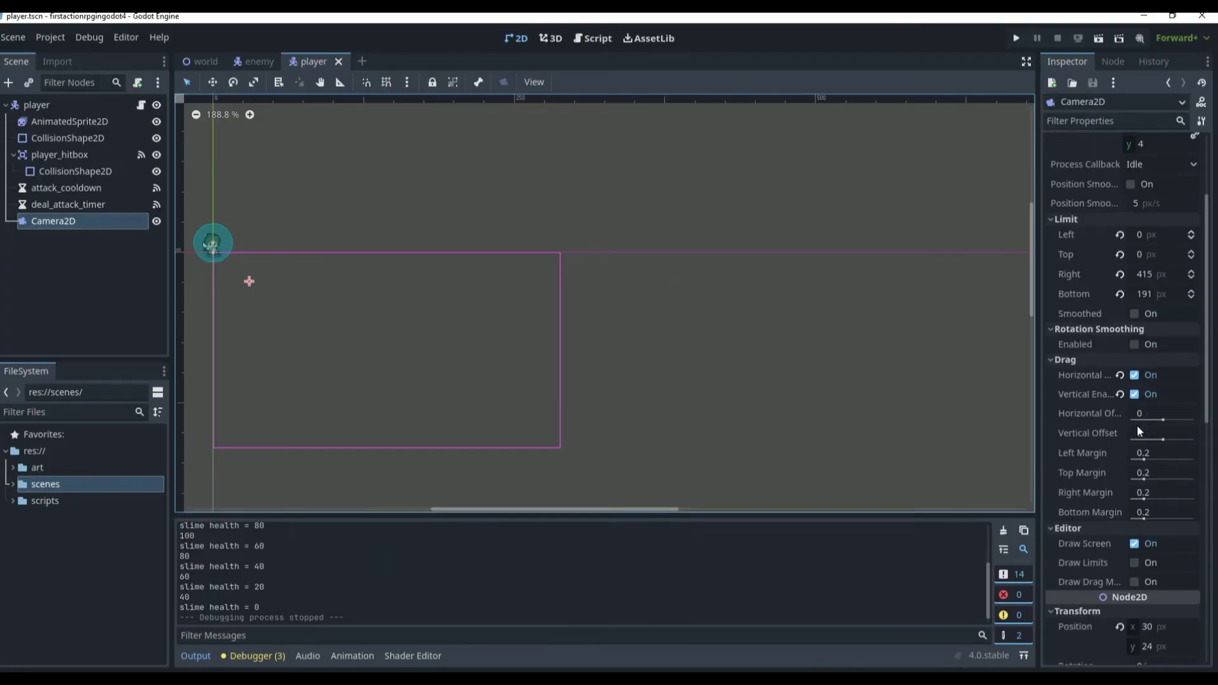
click(1135, 446)
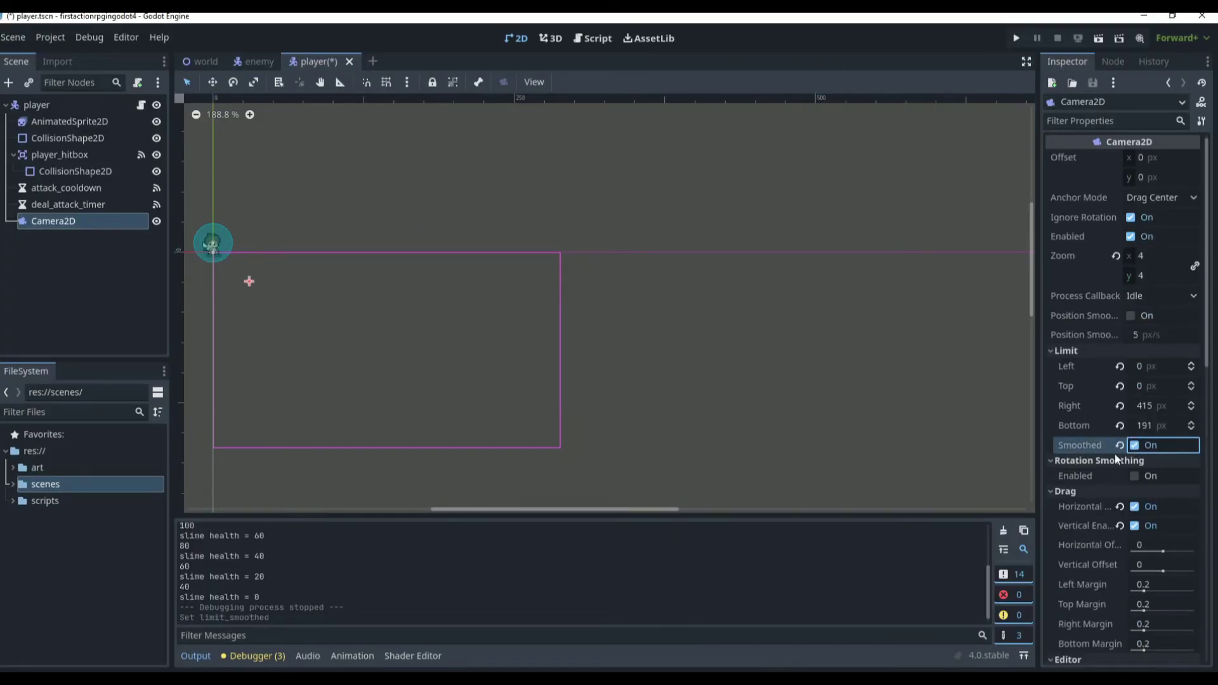
click(1135, 476)
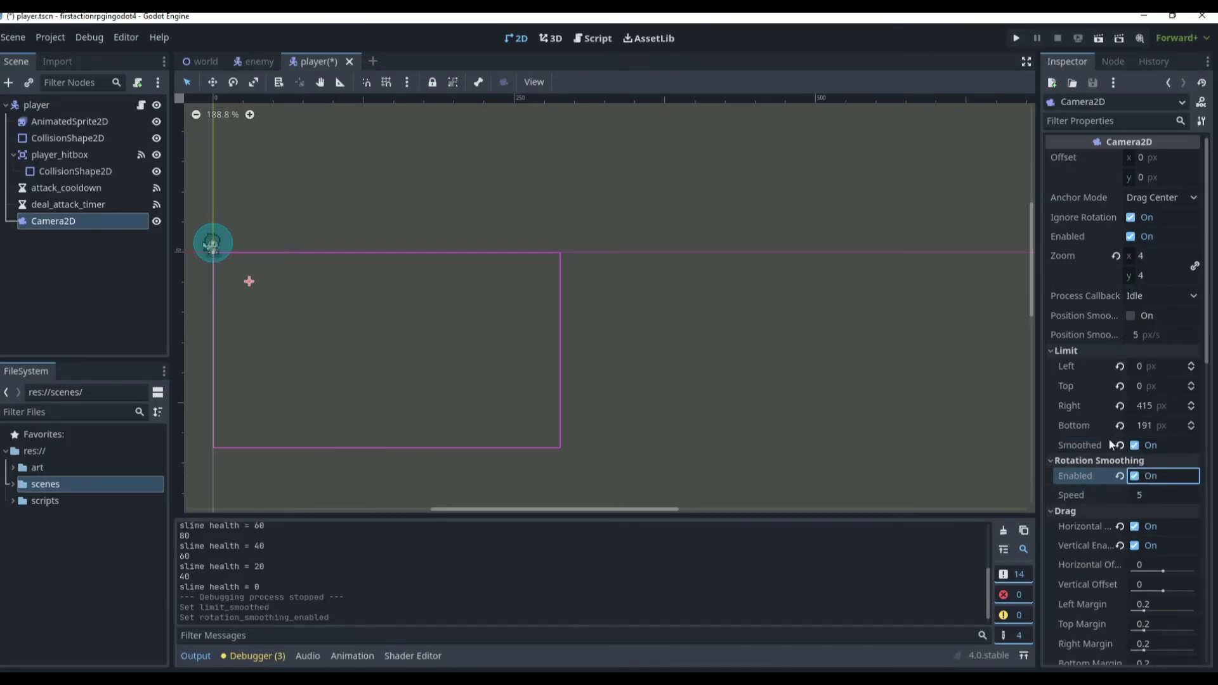
click(188, 62)
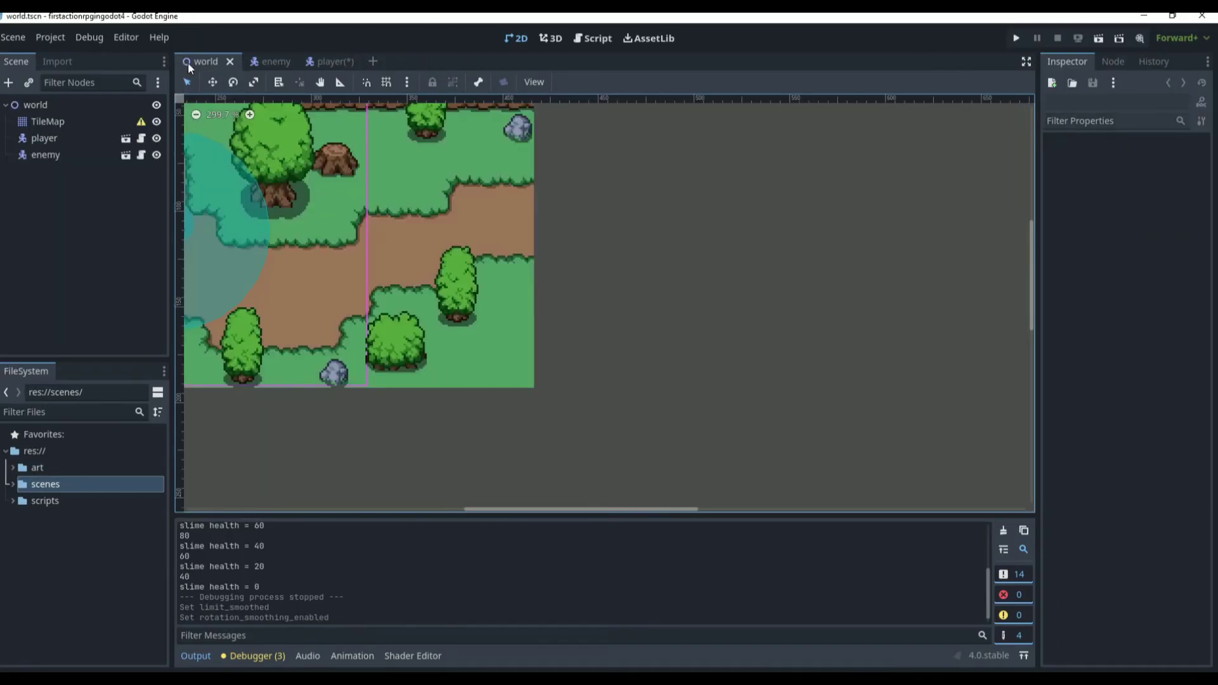
Step: Run the game with F5 and walk the player across the map to test smoothing
key(F5)
key(Down)
key(Left)
key(Right)
key(Up)
key(Right)
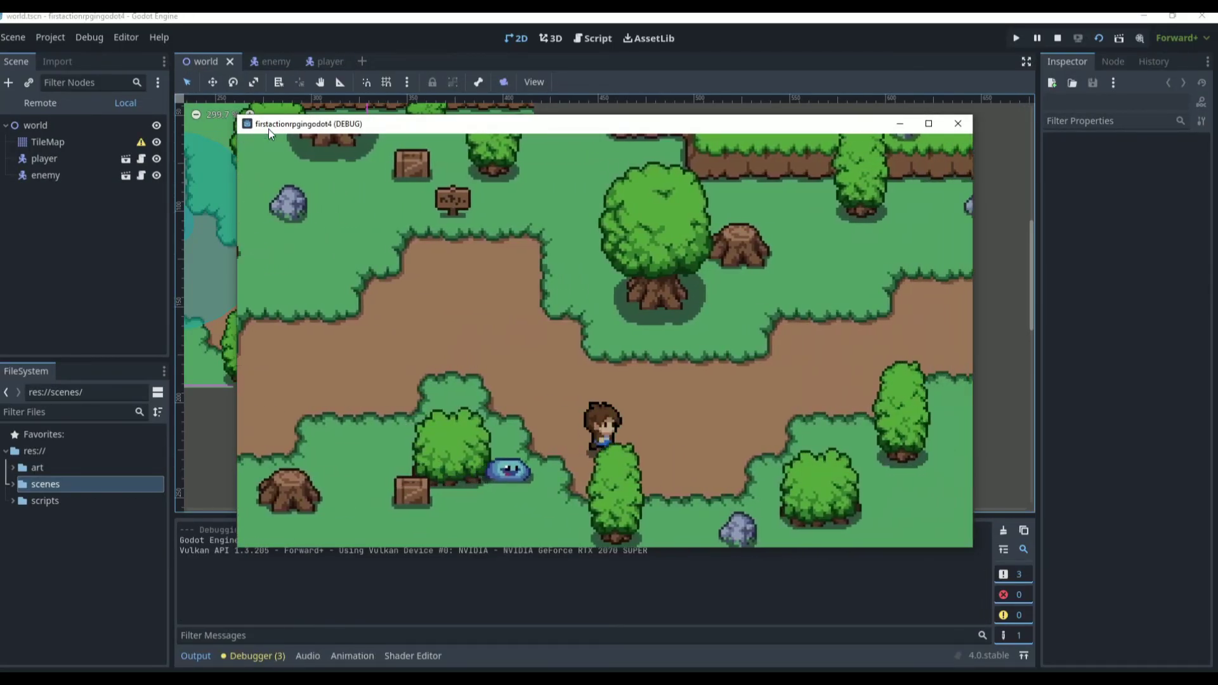
key(Left)
key(Left)
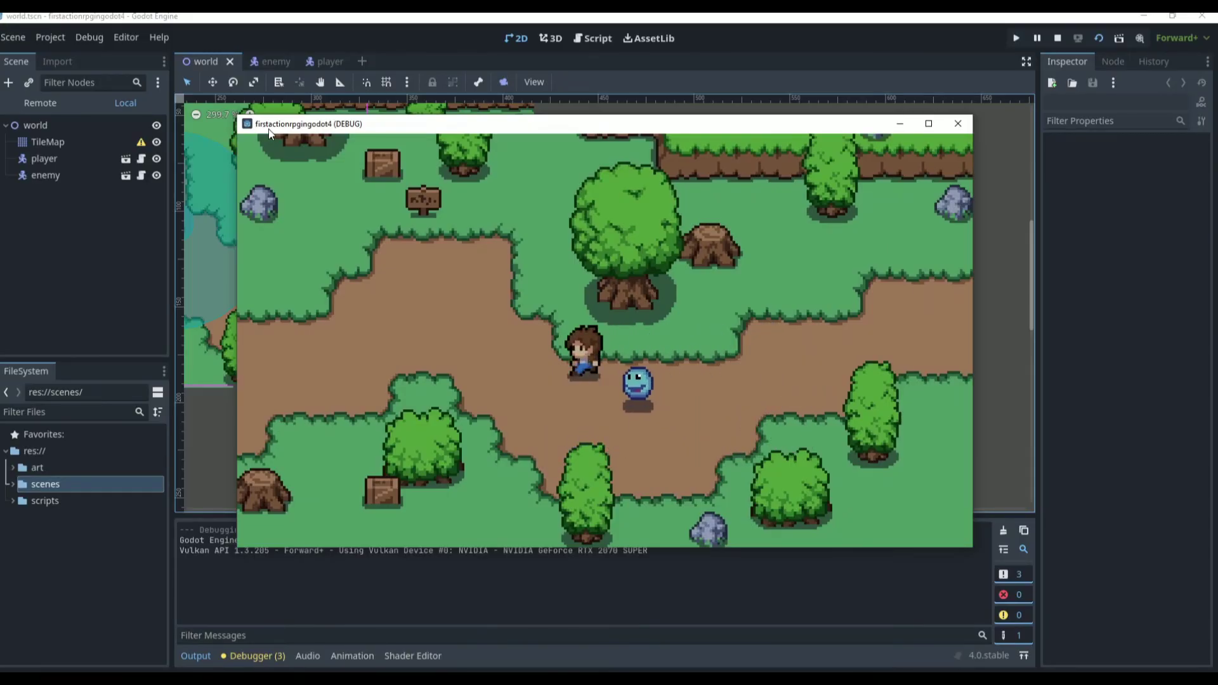
key(Left)
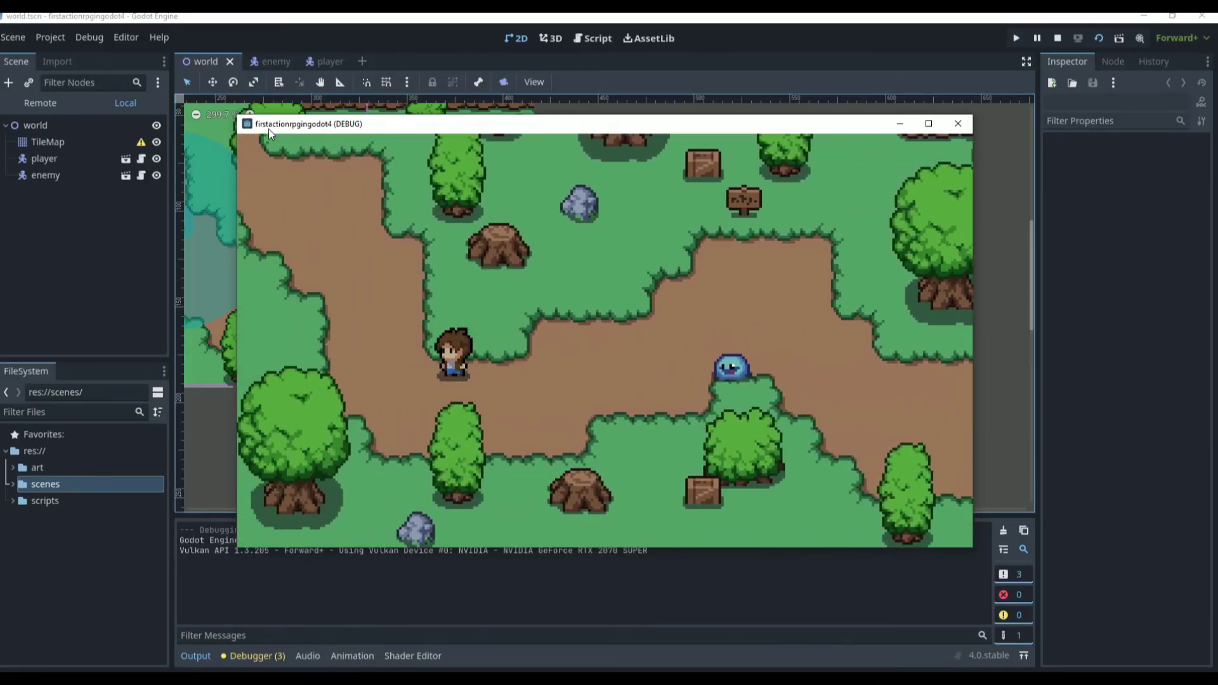
Step: Walk the player up, right and down behind the trees, then stop the game
key(Up)
key(Right)
key(Down)
key(Right)
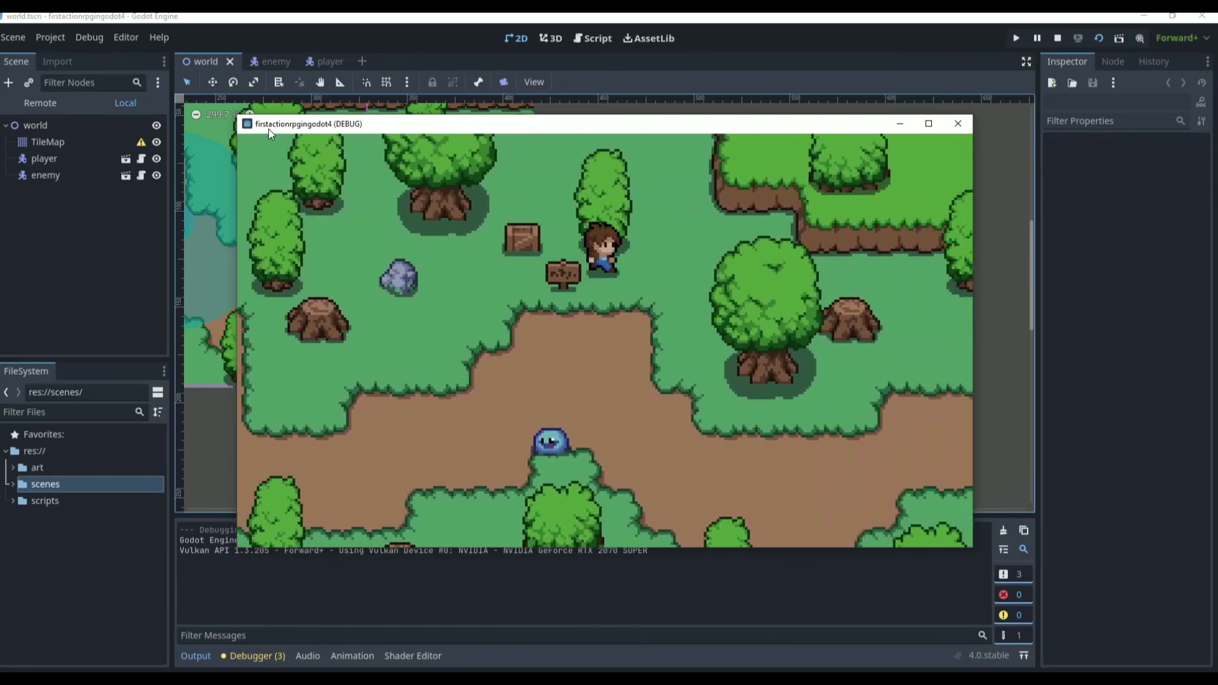
key(Down)
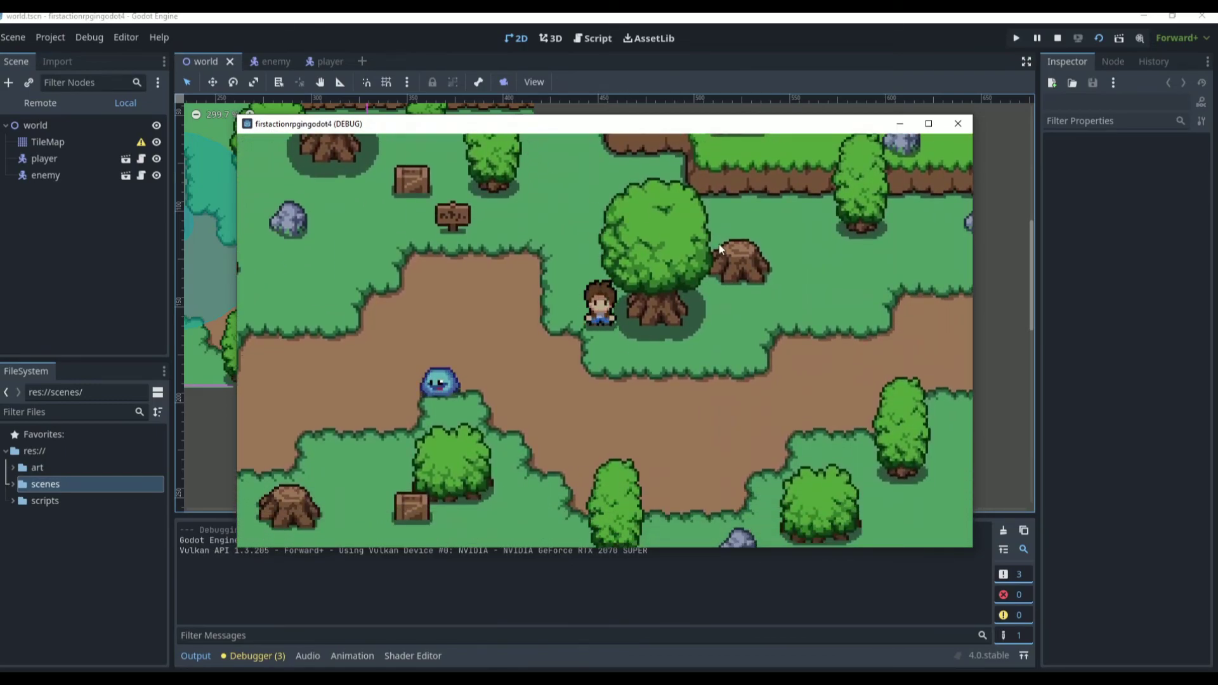
click(959, 125)
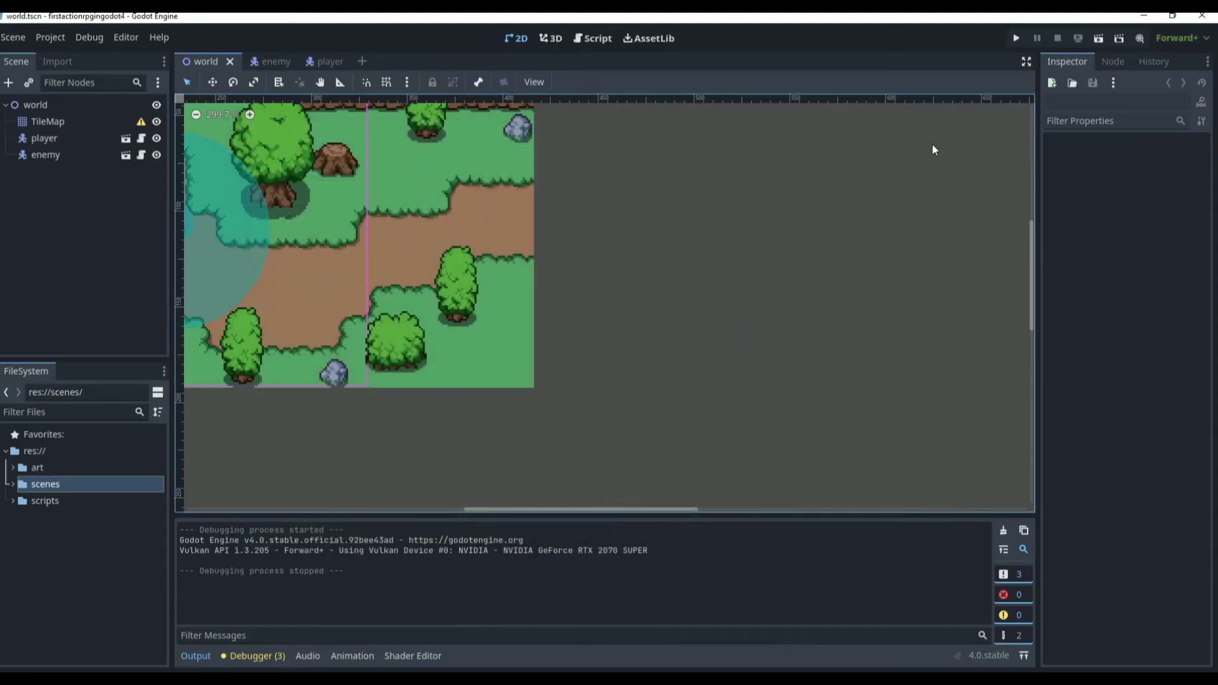
scroll(566, 299, down, 6)
scroll(346, 218, up, 1)
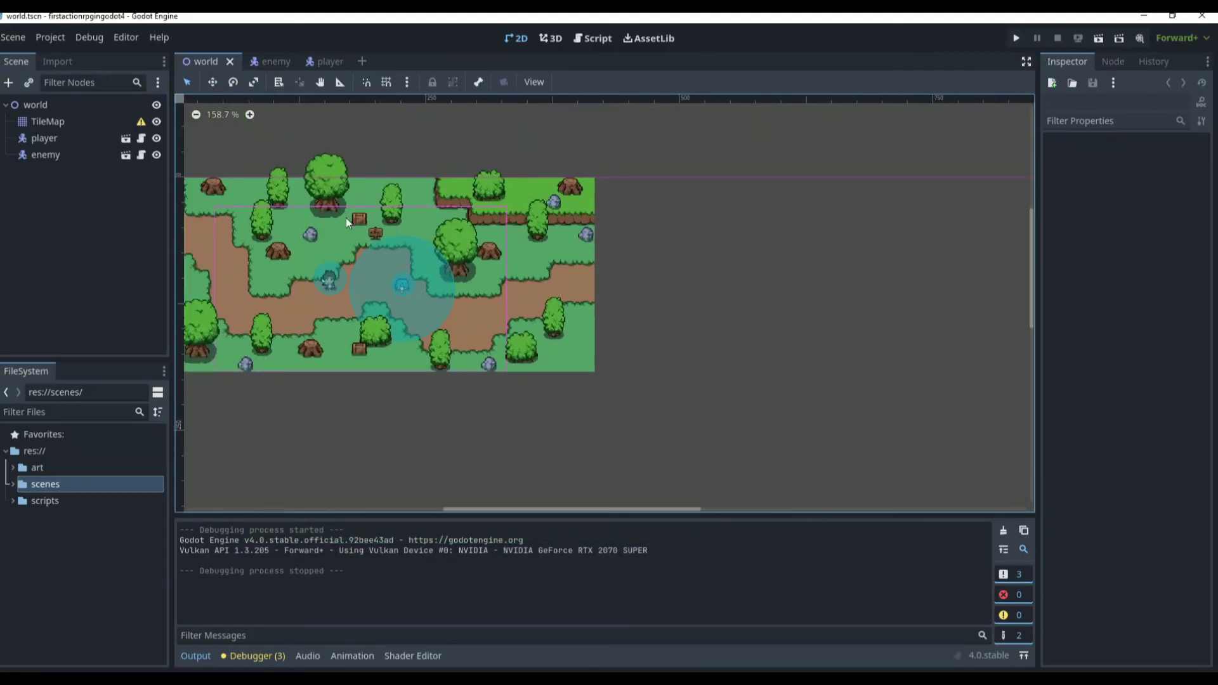